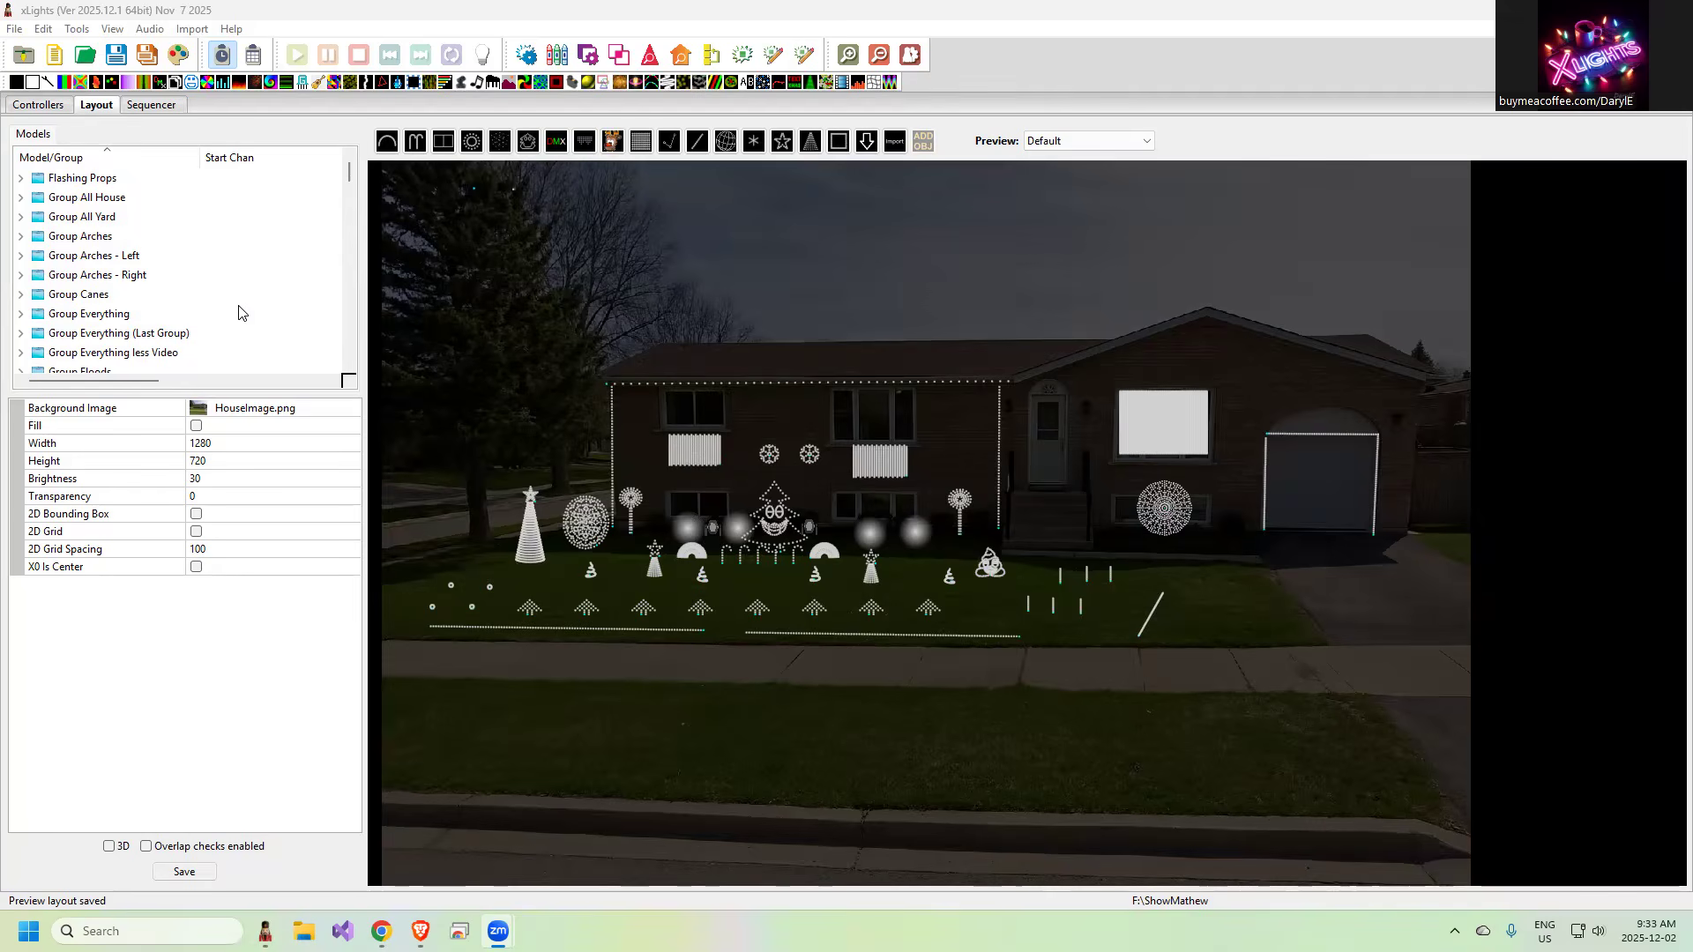
Create a new sequence with the default settings, discarding the unsaved changes of the open one
left_click(53, 56)
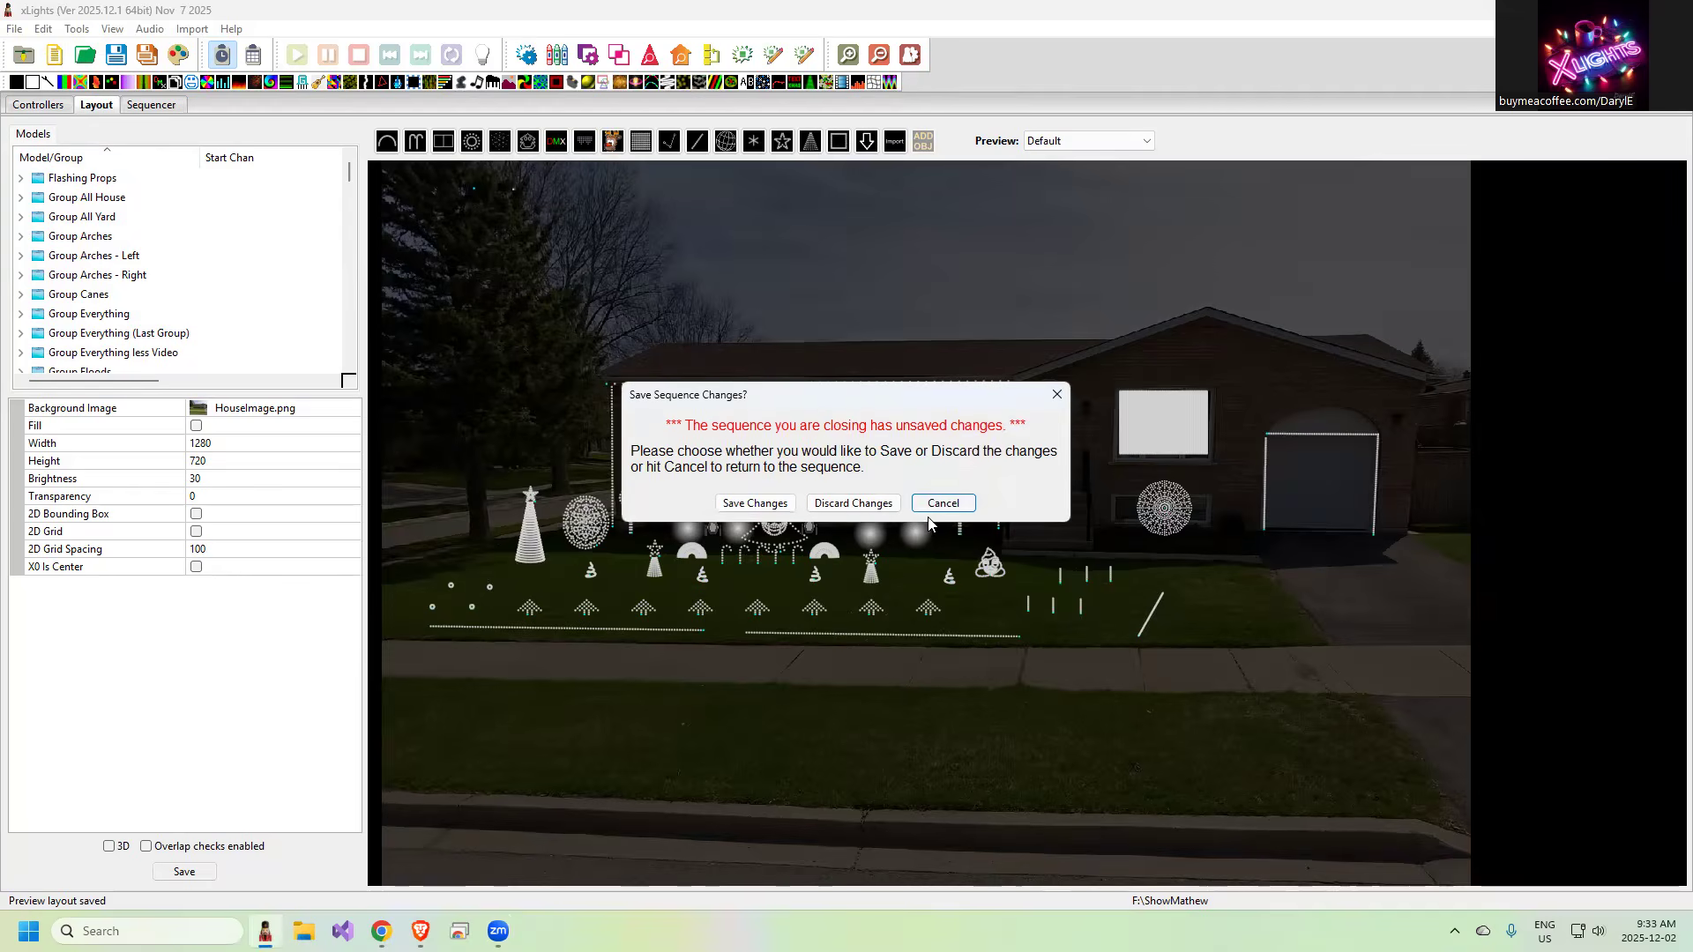
left_click(861, 502)
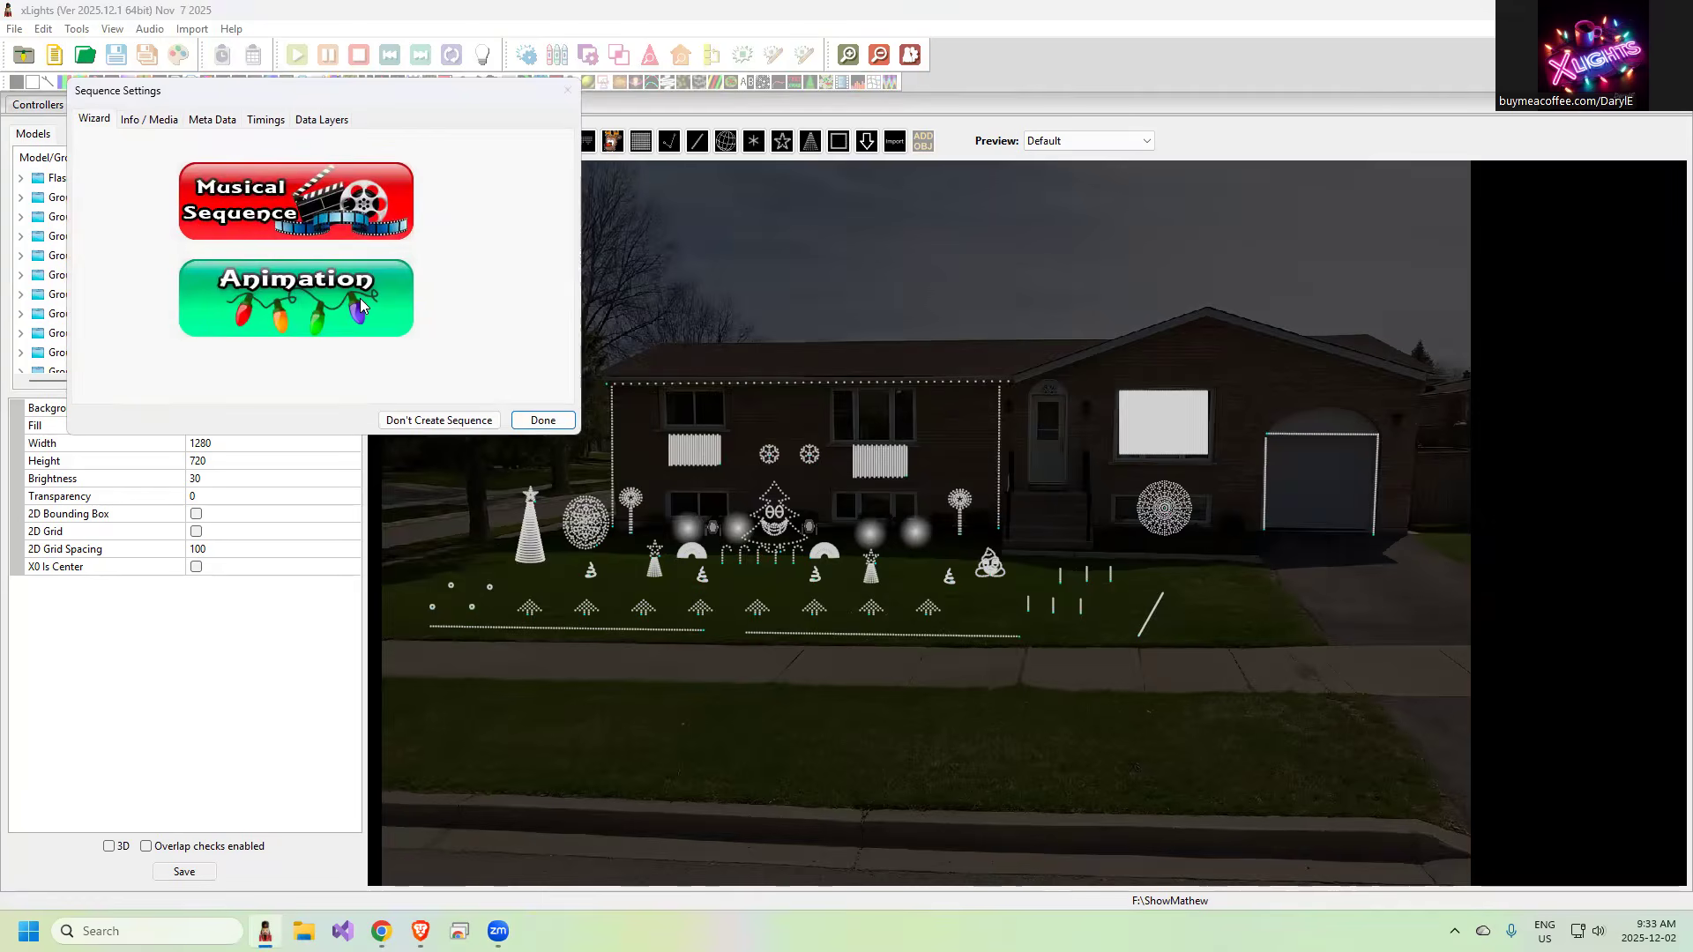
left_click(556, 422)
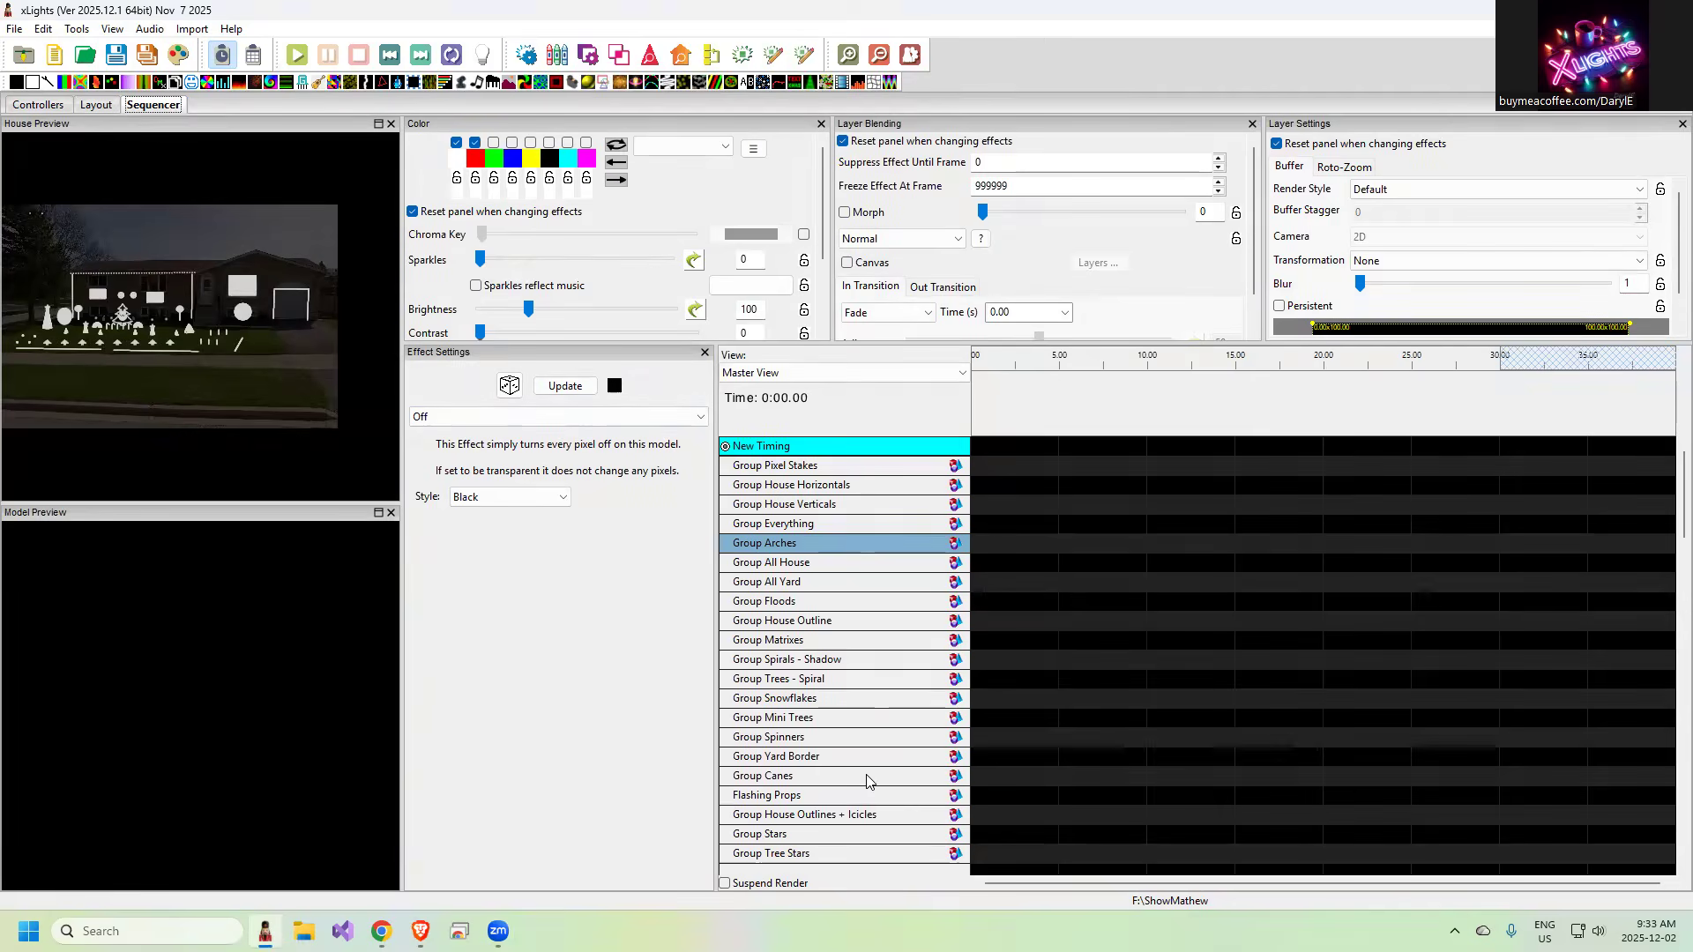
Sort the Master View's display elements by name but with groups at top by size
right_click(821, 544)
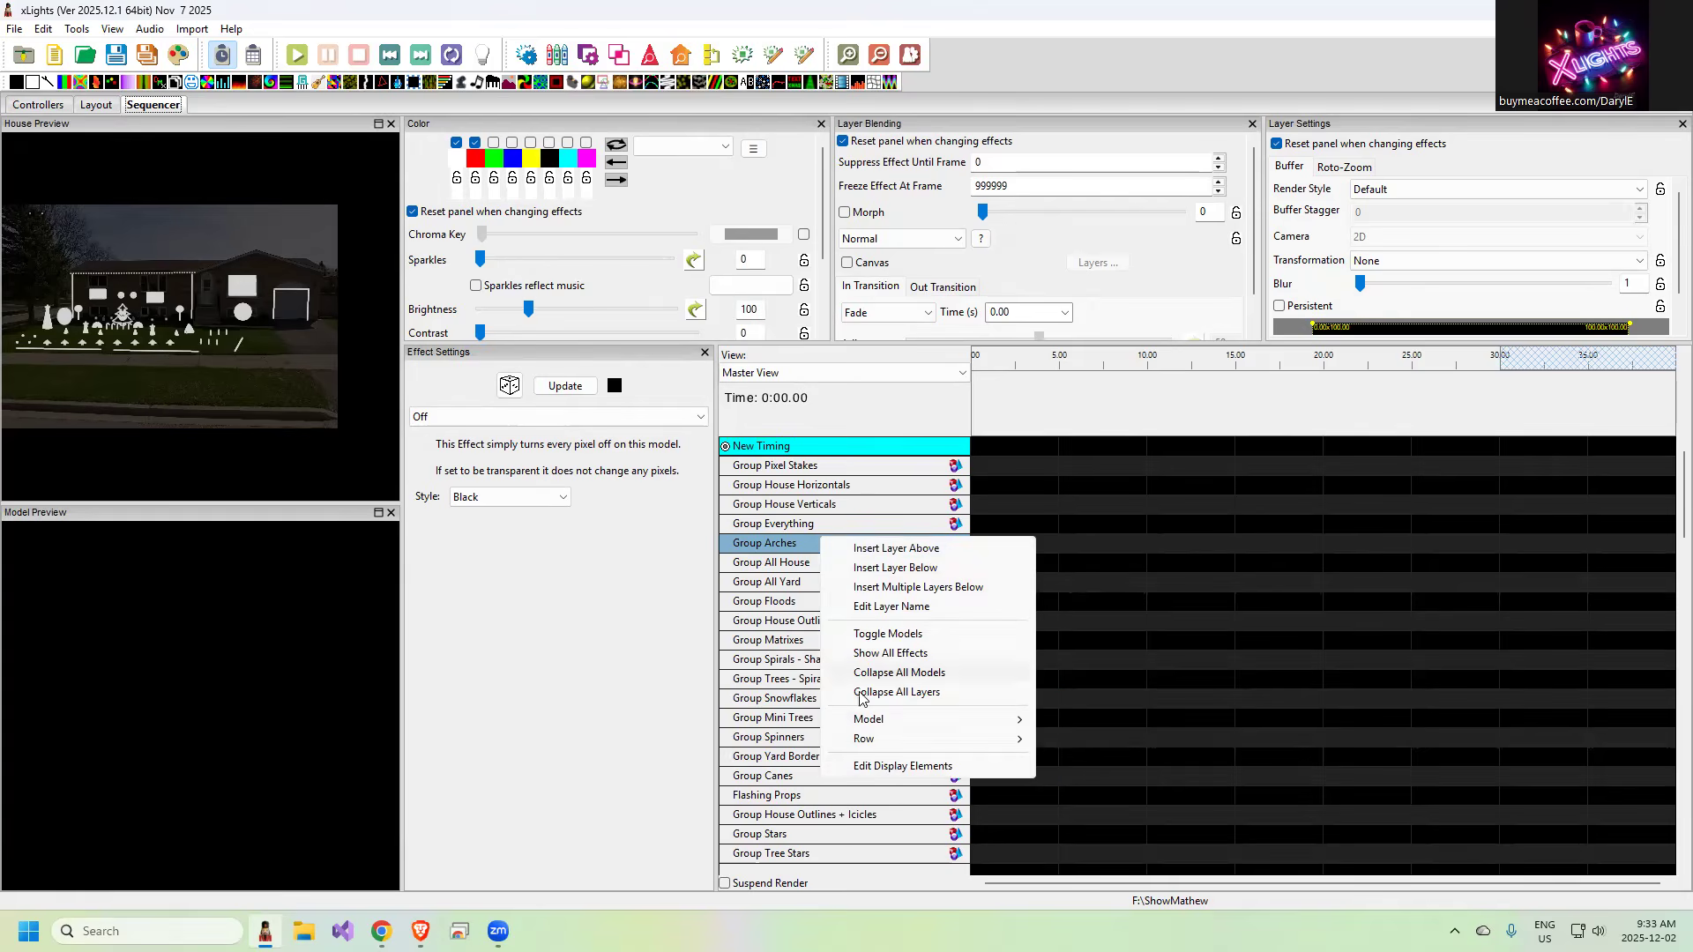
left_click(886, 766)
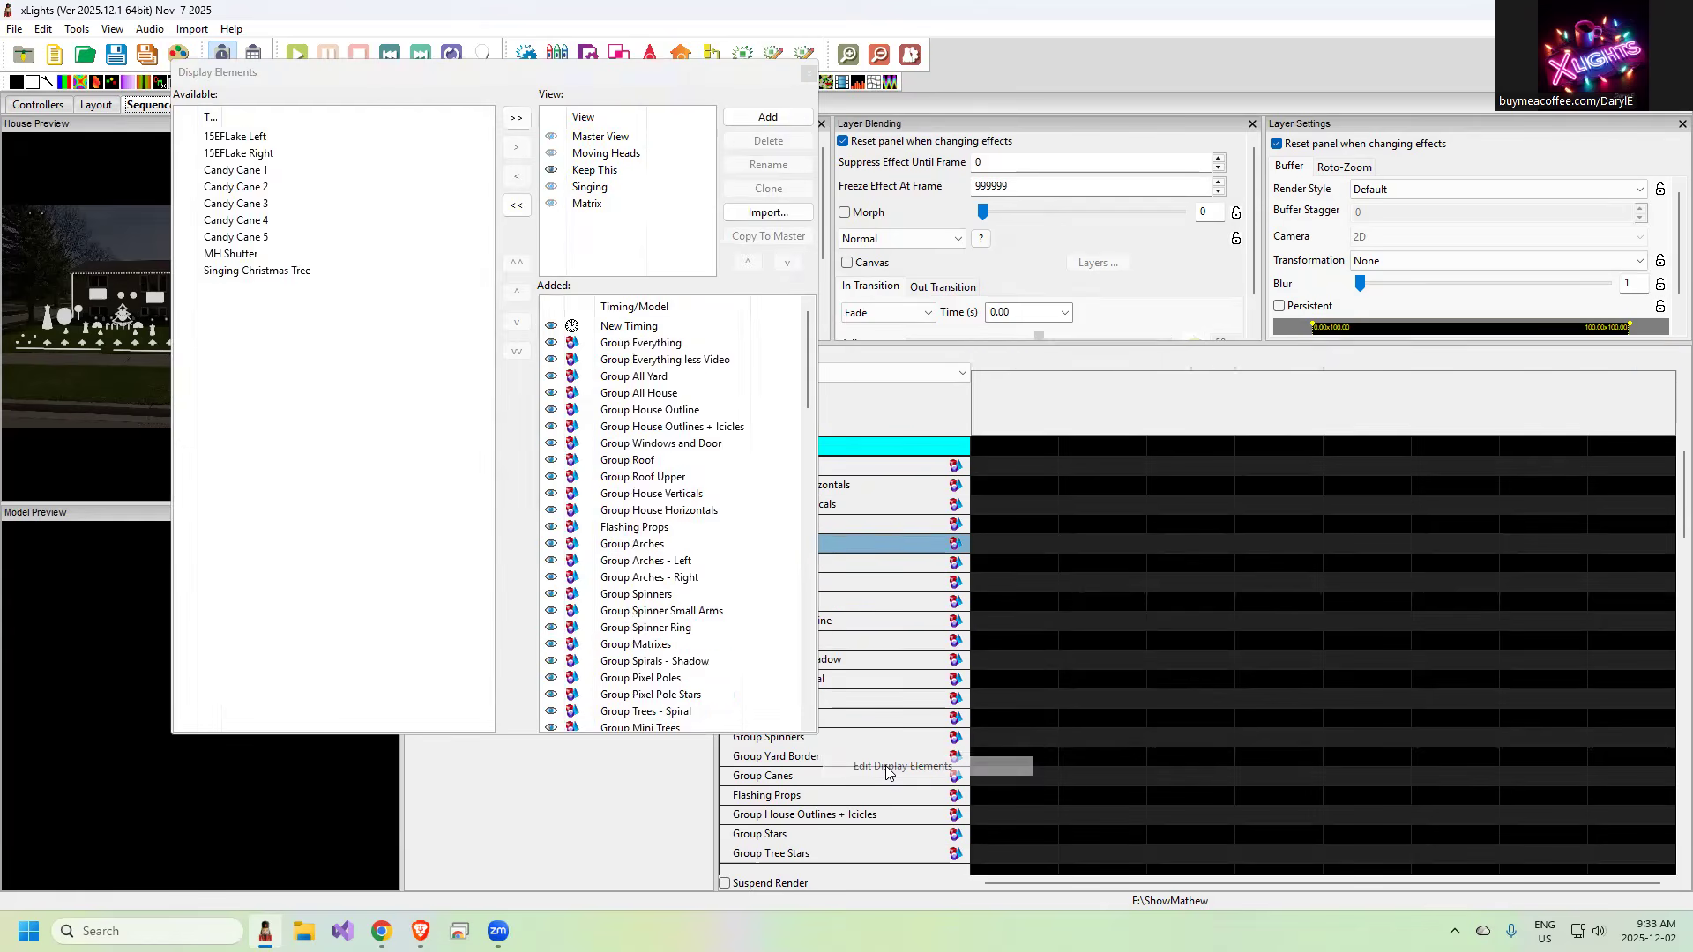
left_click(593, 139)
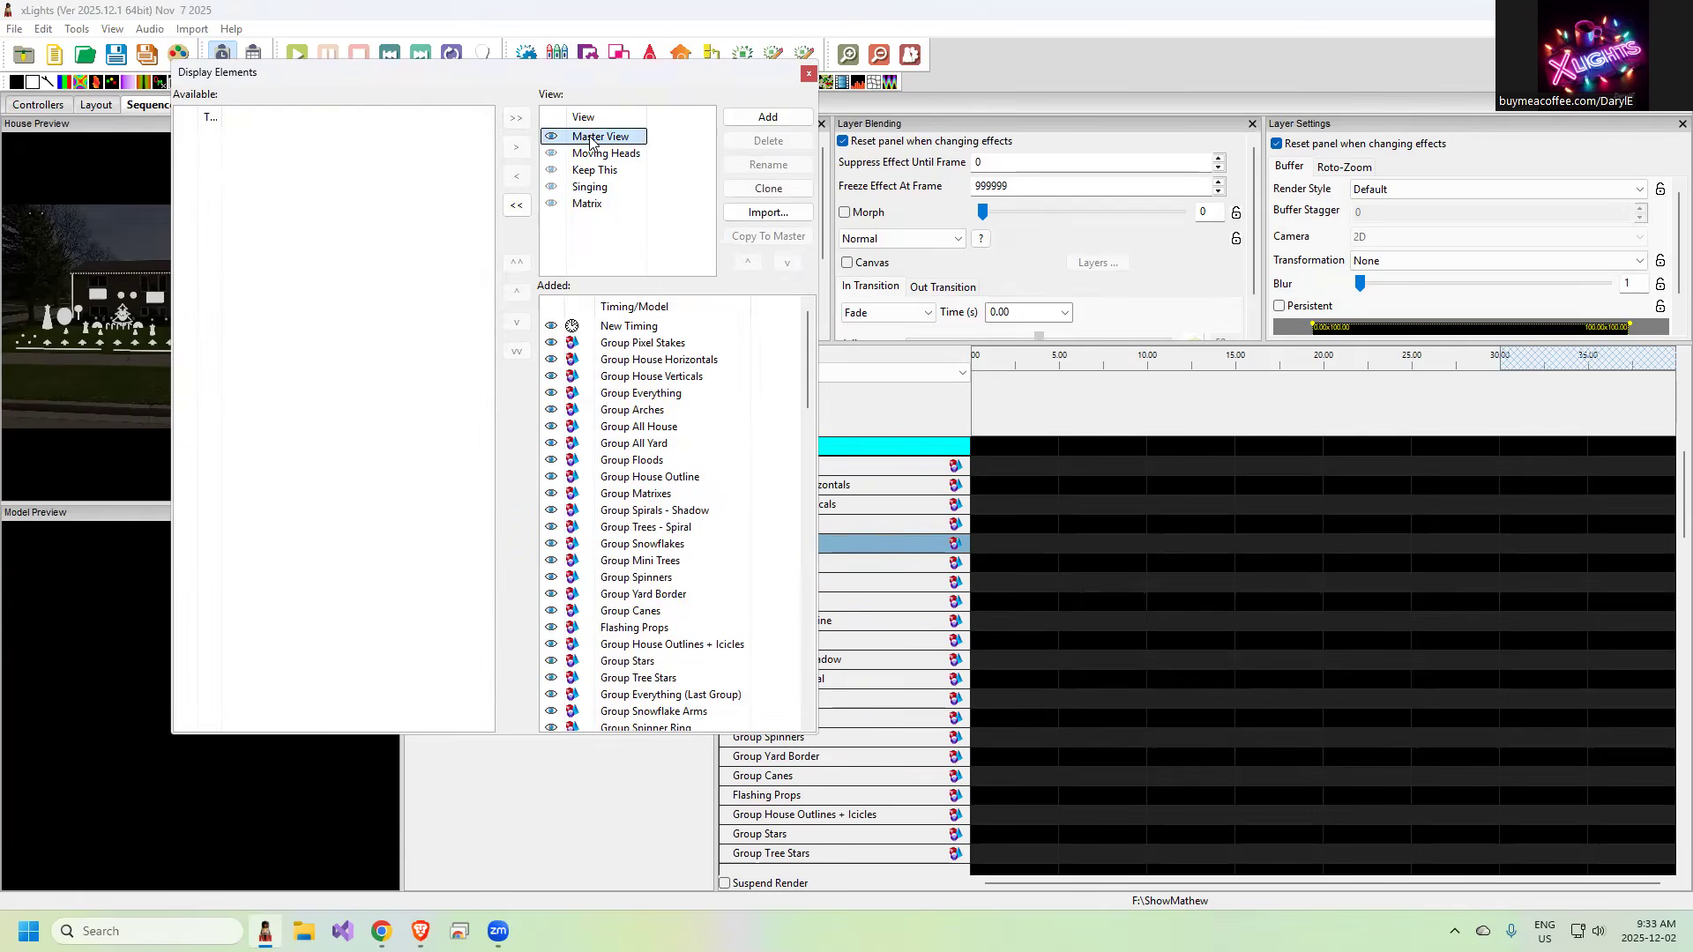
right_click(617, 431)
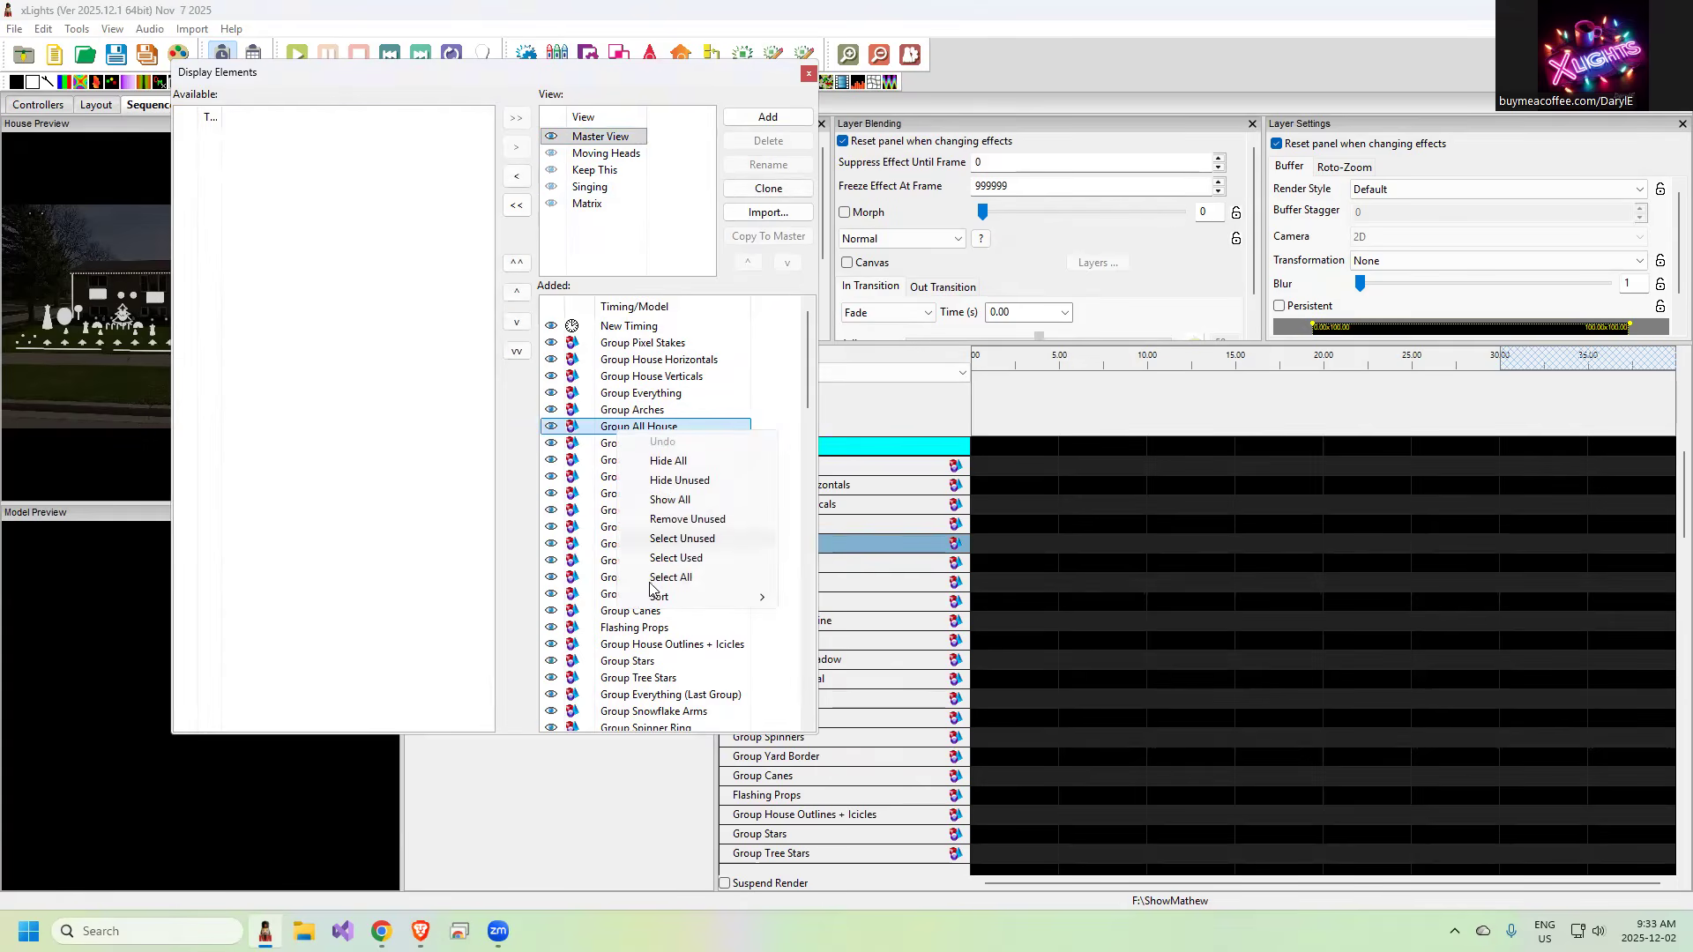
mouse_move(674, 598)
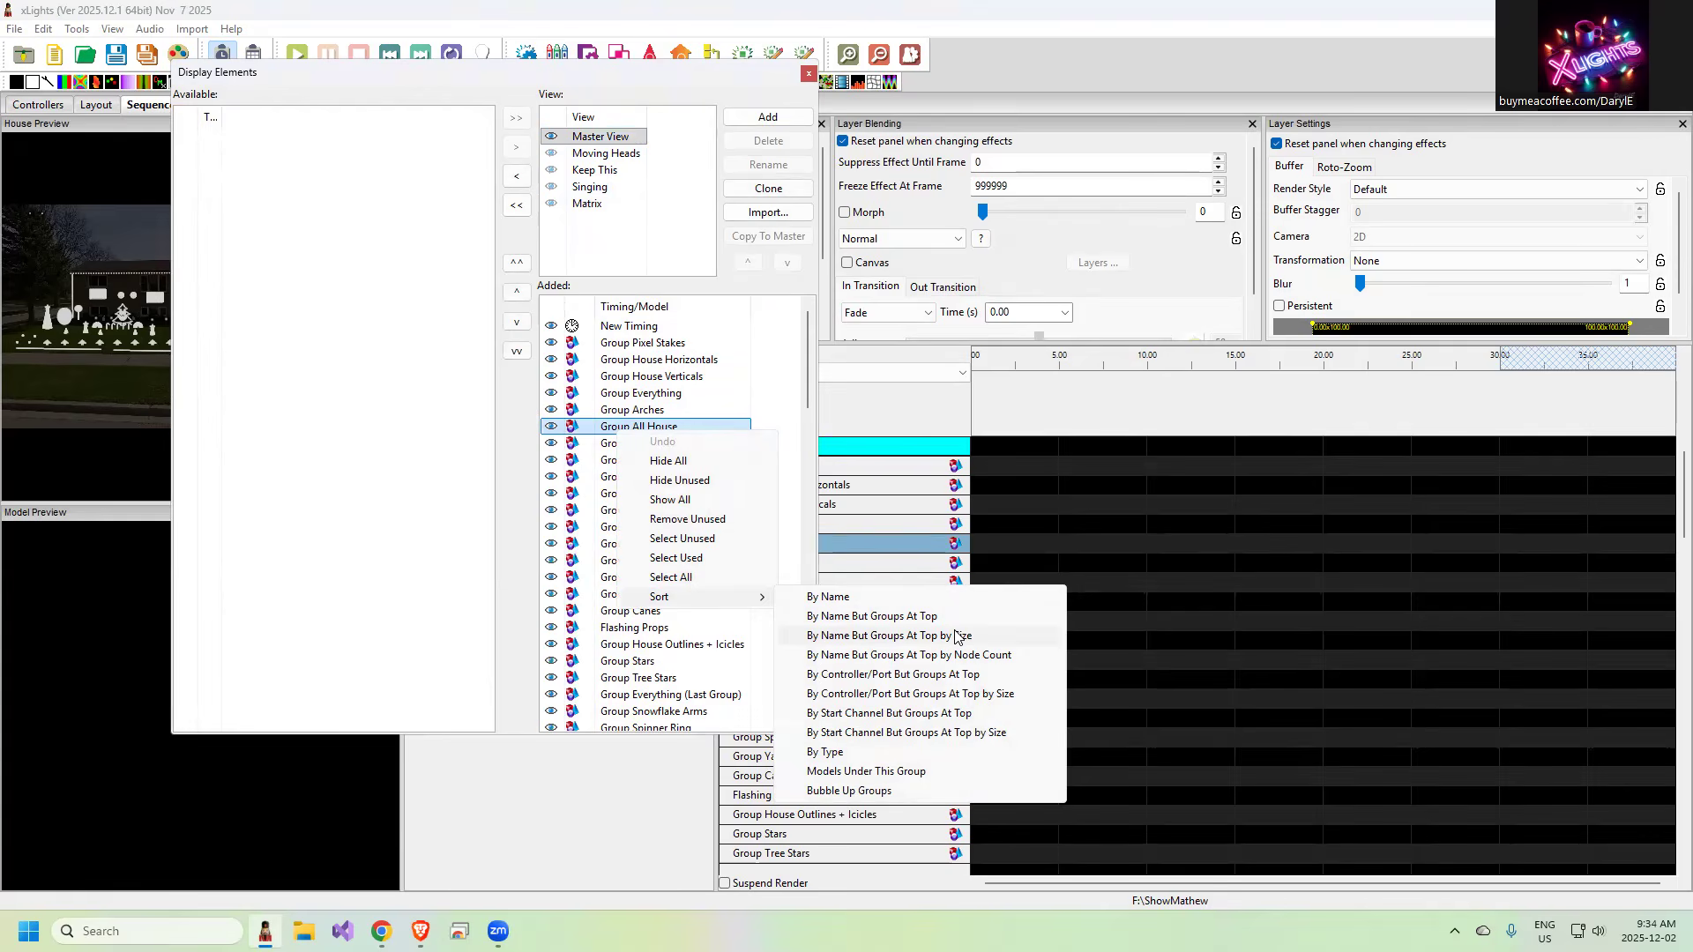
left_click(956, 637)
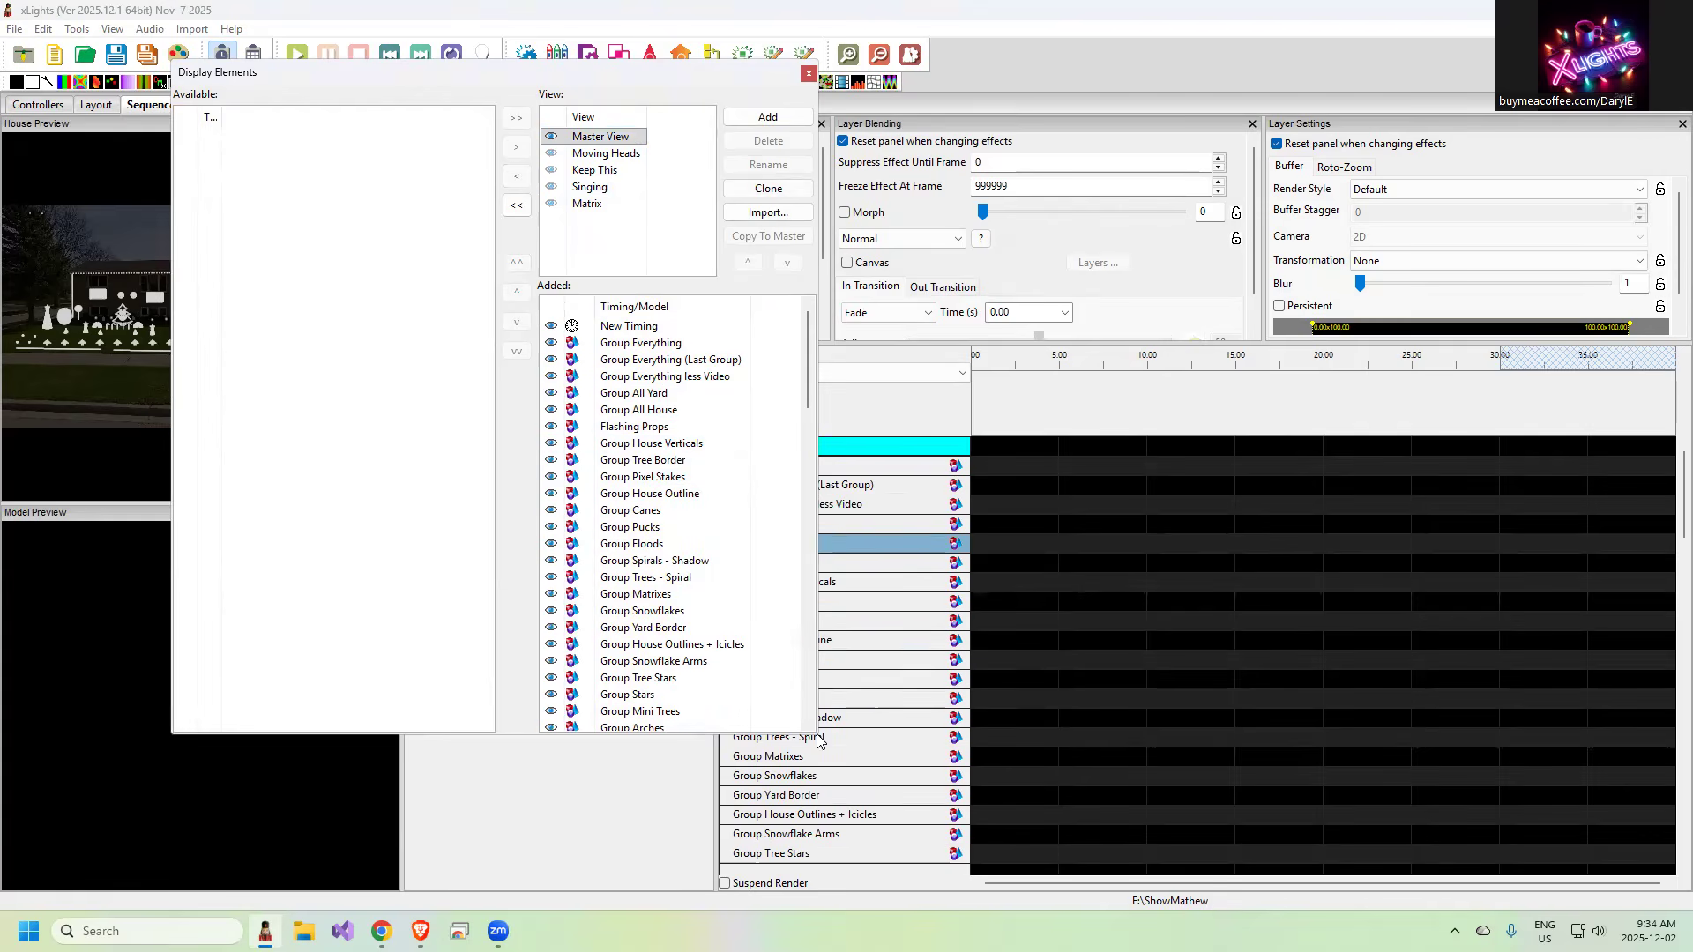
Enlarge the display elements window and move Group Everything (Last Group) to the end of the Master View list
left_click_drag(817, 739, 926, 813)
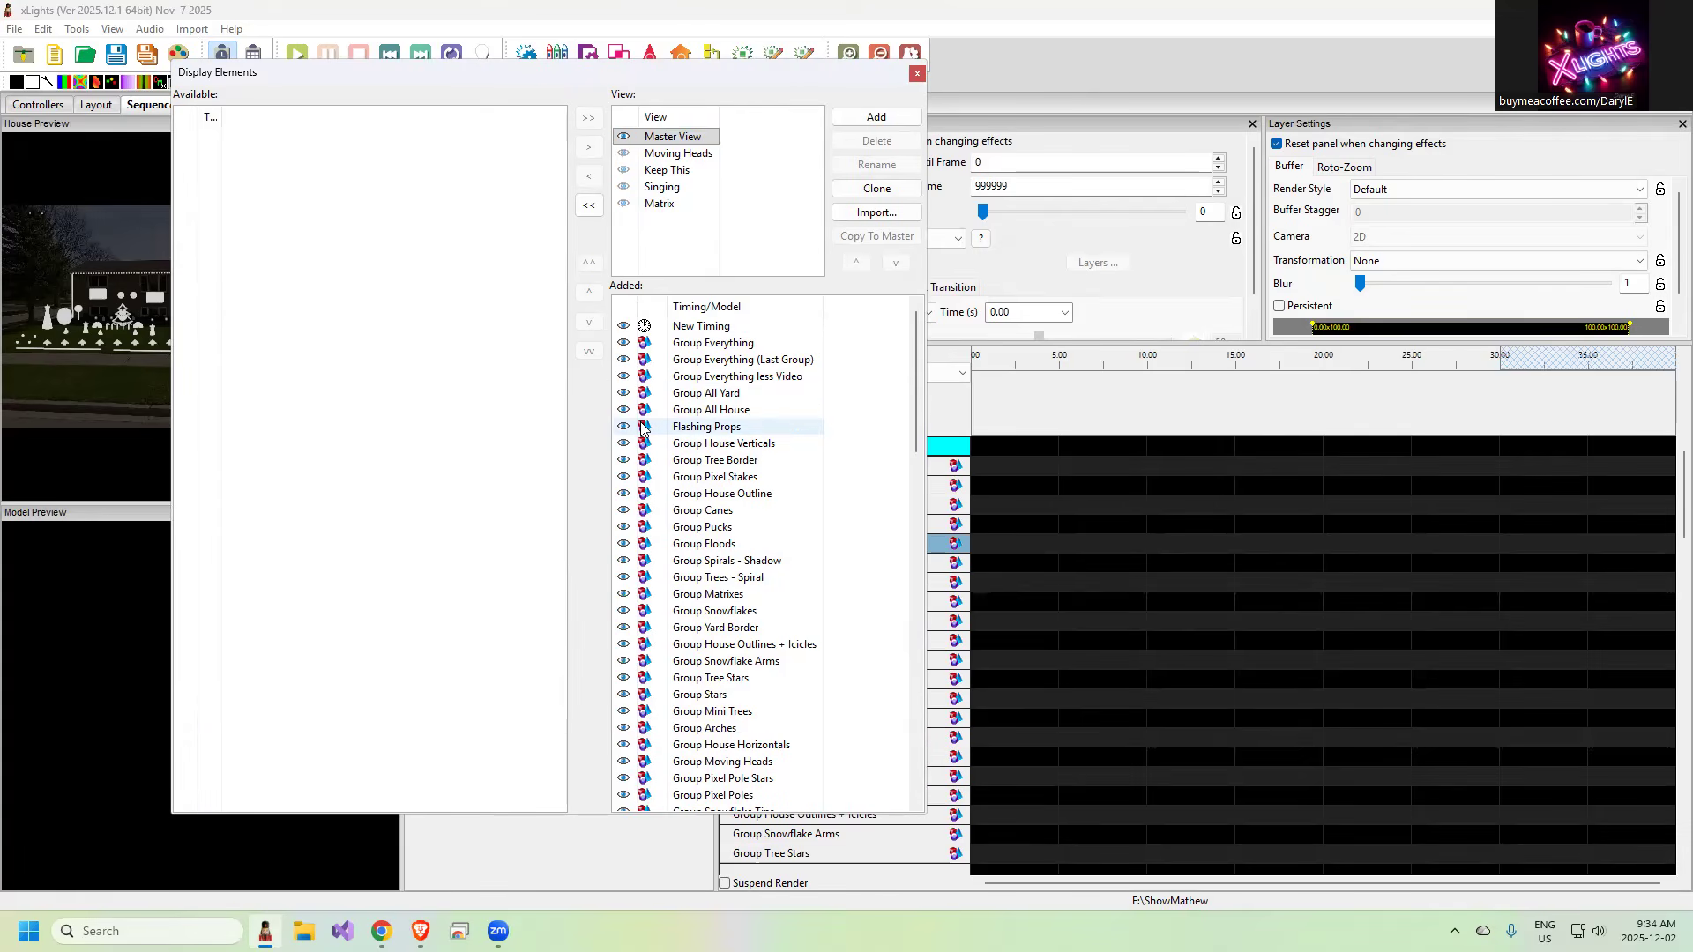
left_click(726, 358)
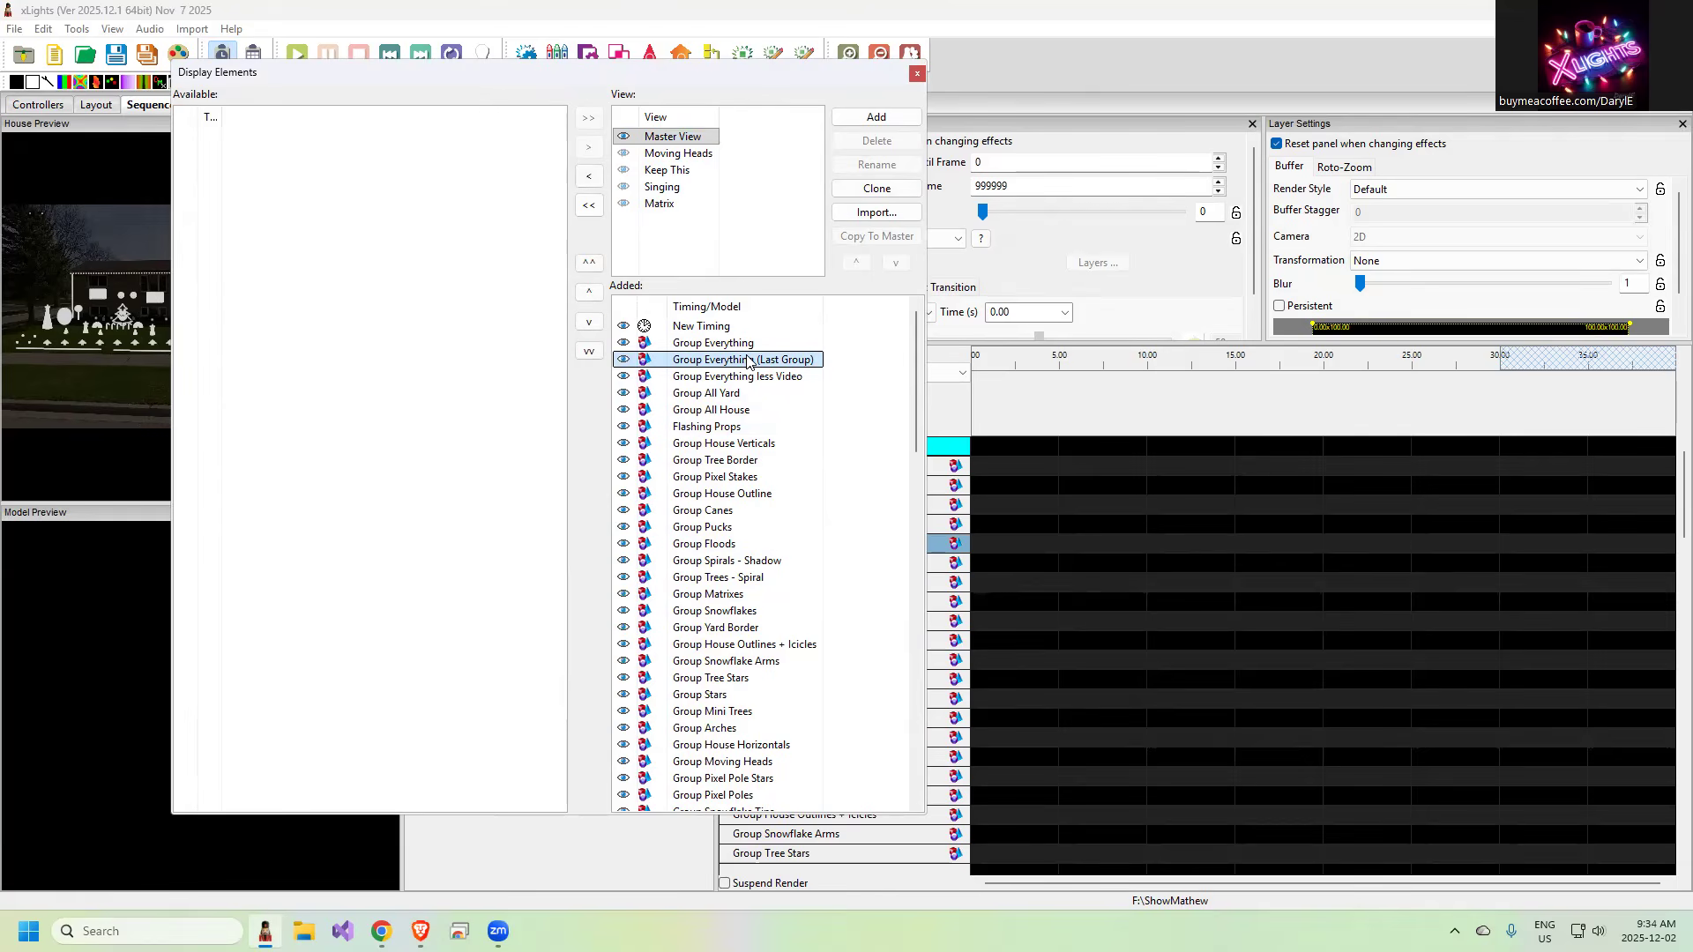
left_click(589, 352)
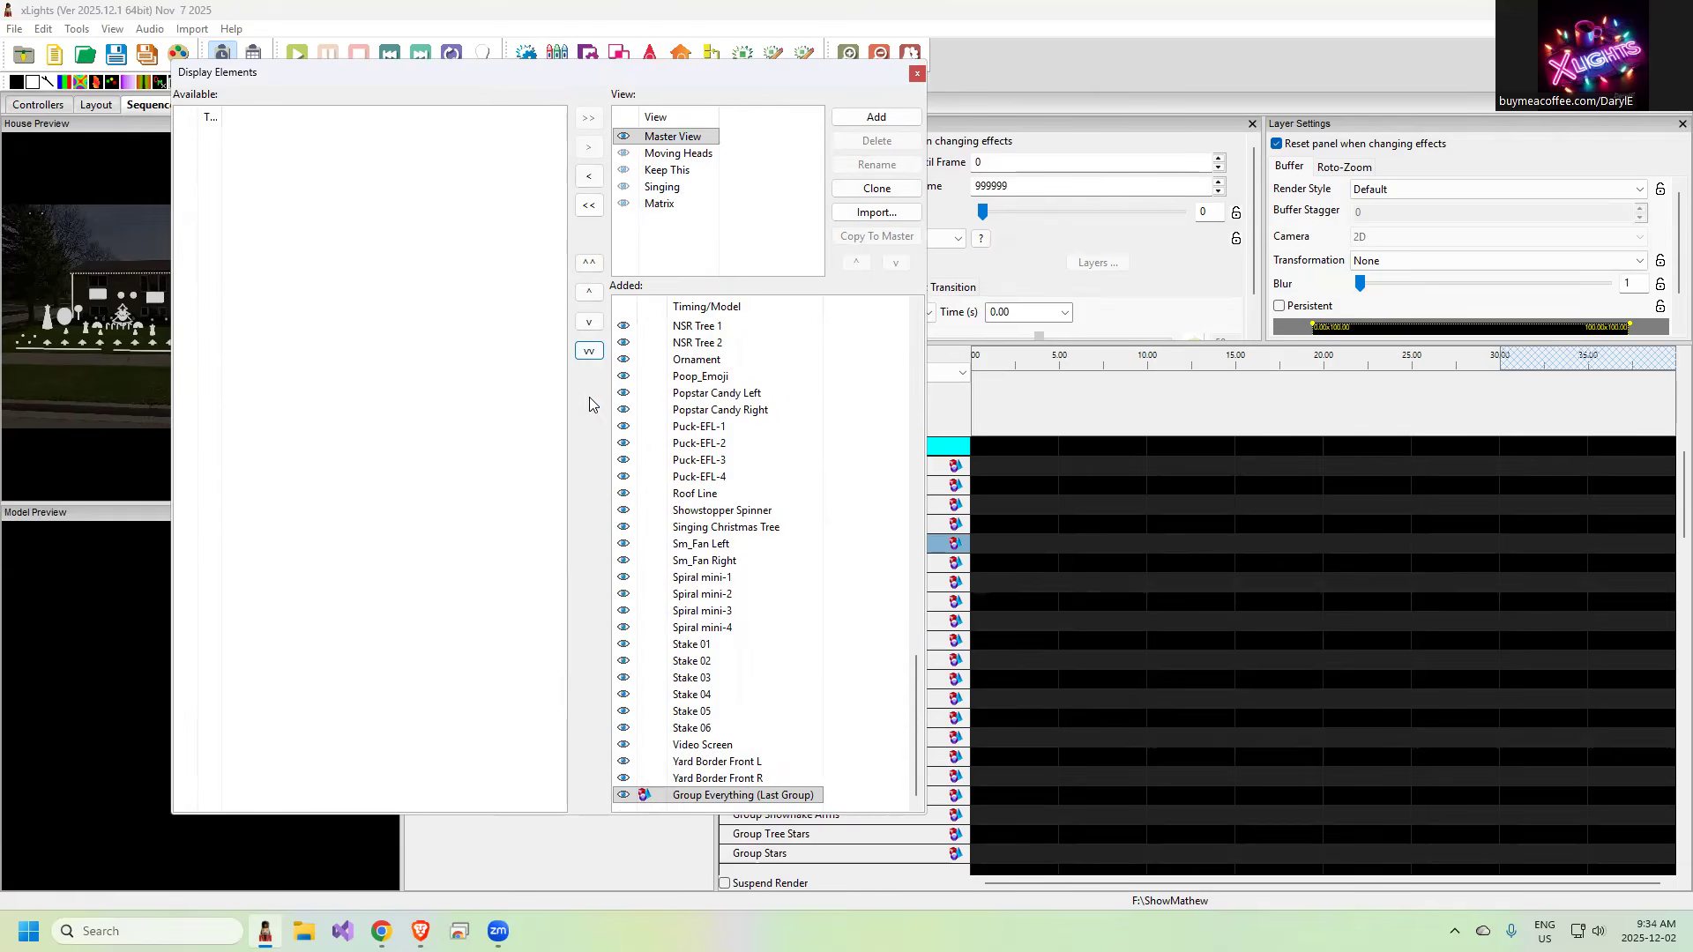
left_click_drag(919, 682, 851, 321)
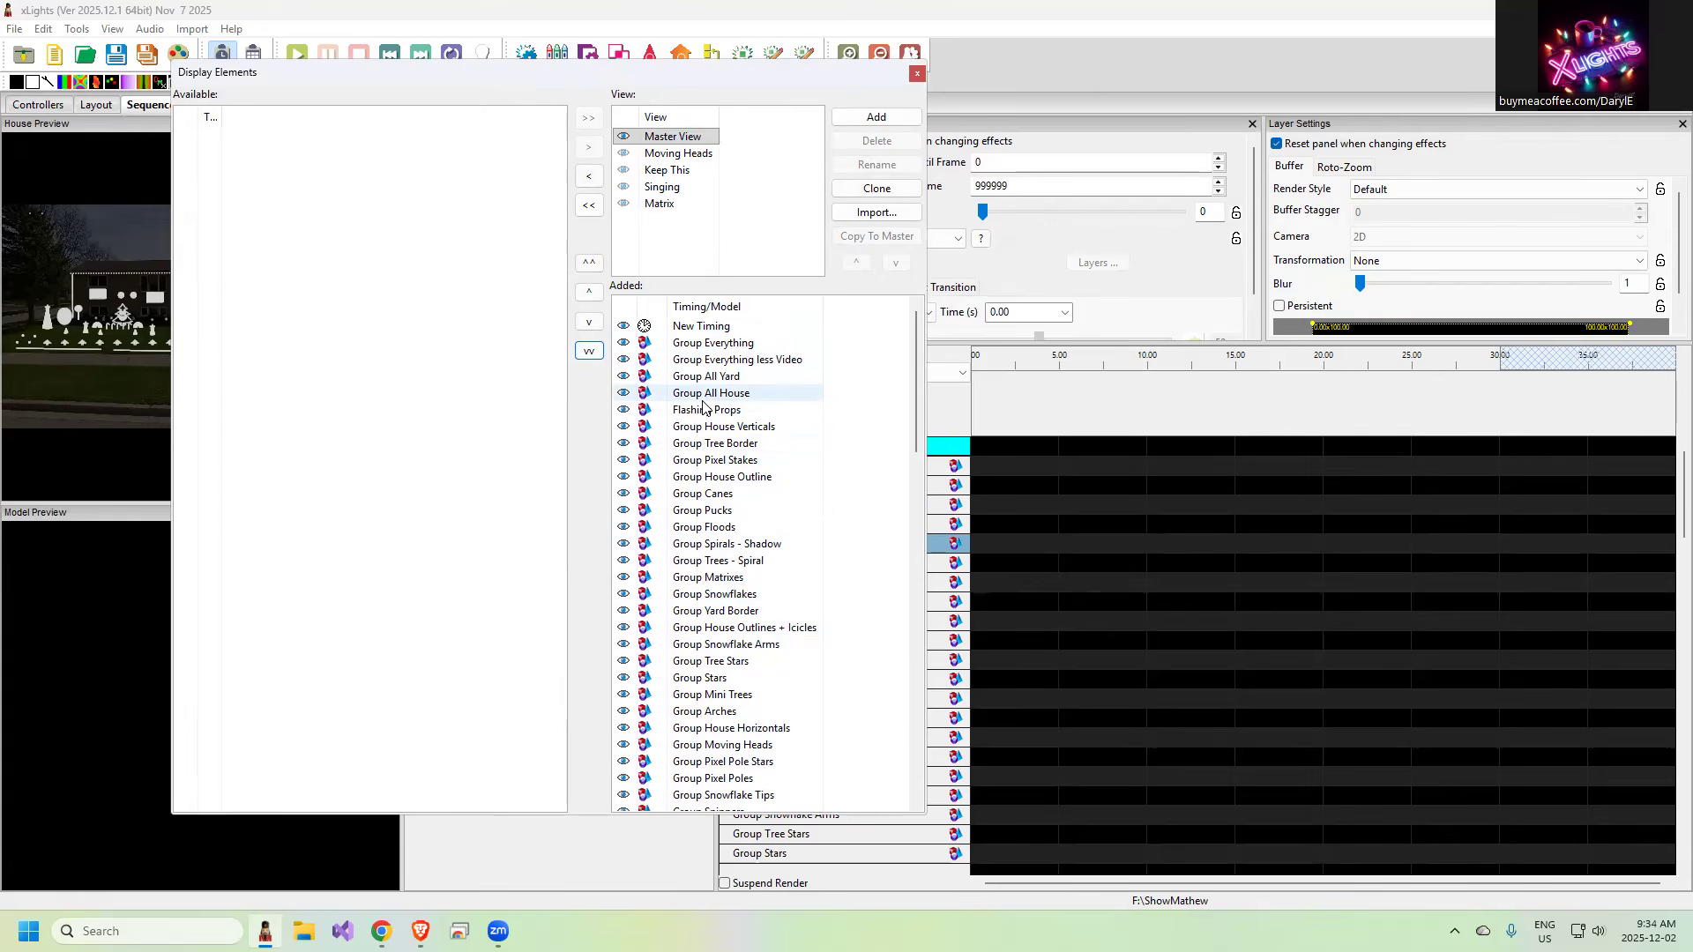
Clone the Master View as a new view named "My Ordered Master View"
left_click(869, 189)
key("Home")
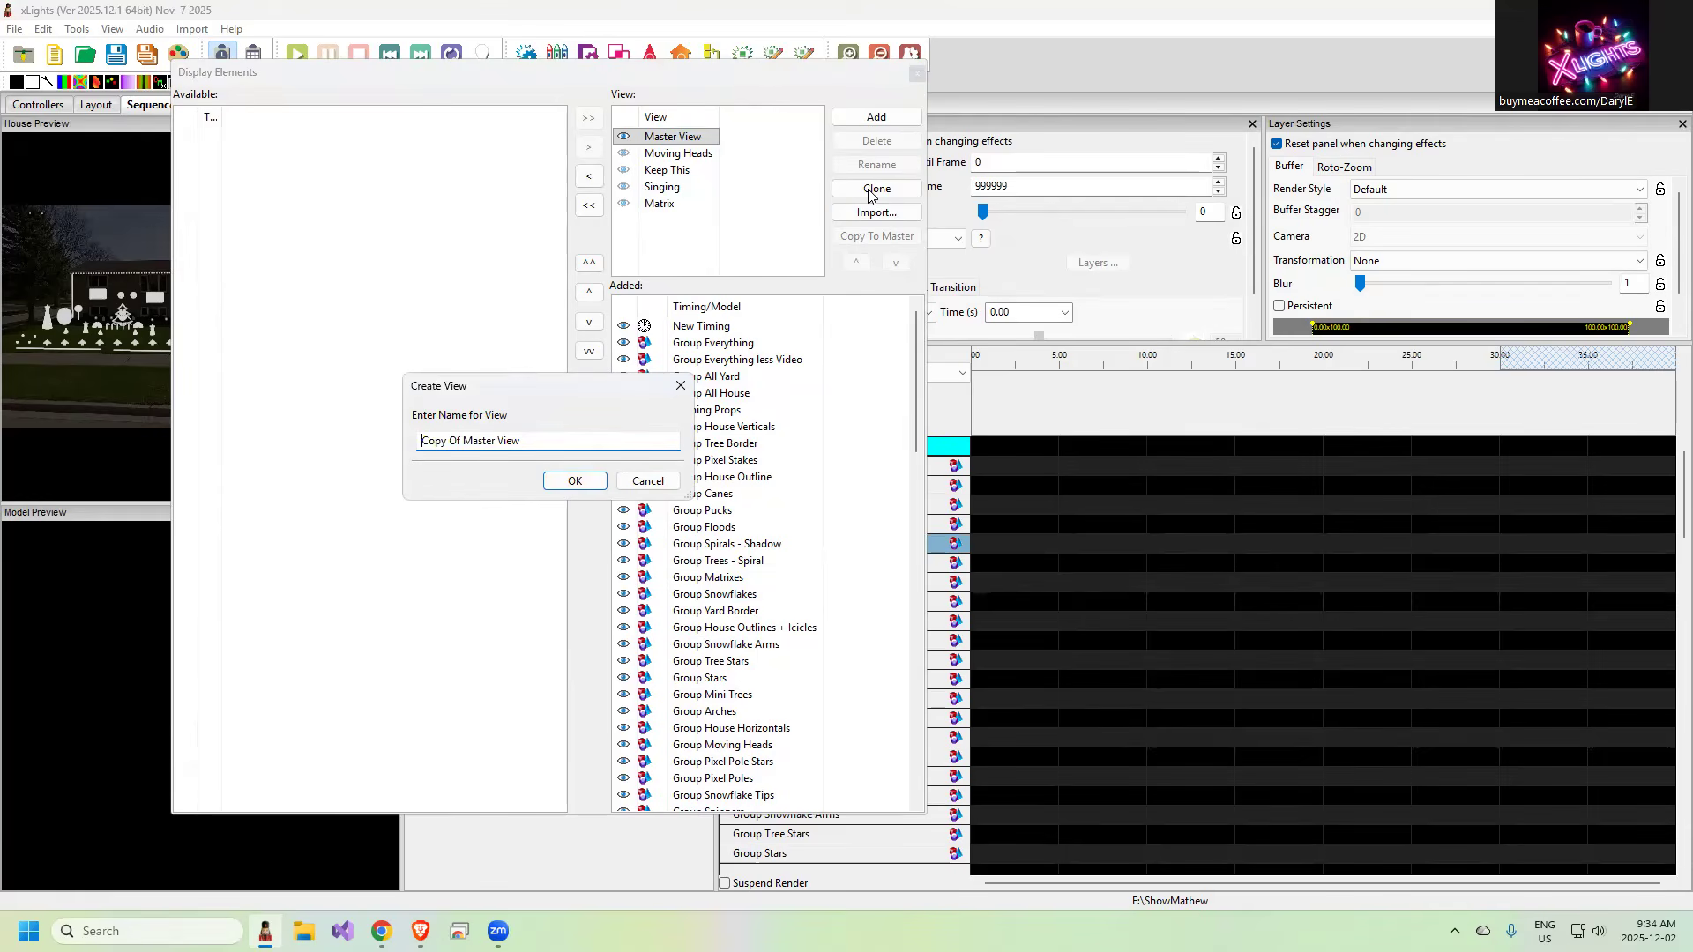
type("MY Ordered V")
key("Delete")
key("Delete")
key("Delete")
key("Delete")
key("Delete")
key("Delete")
key("Delete")
key("Delete")
key("Delete")
key("BackSpace")
type("y")
left_click(575, 485)
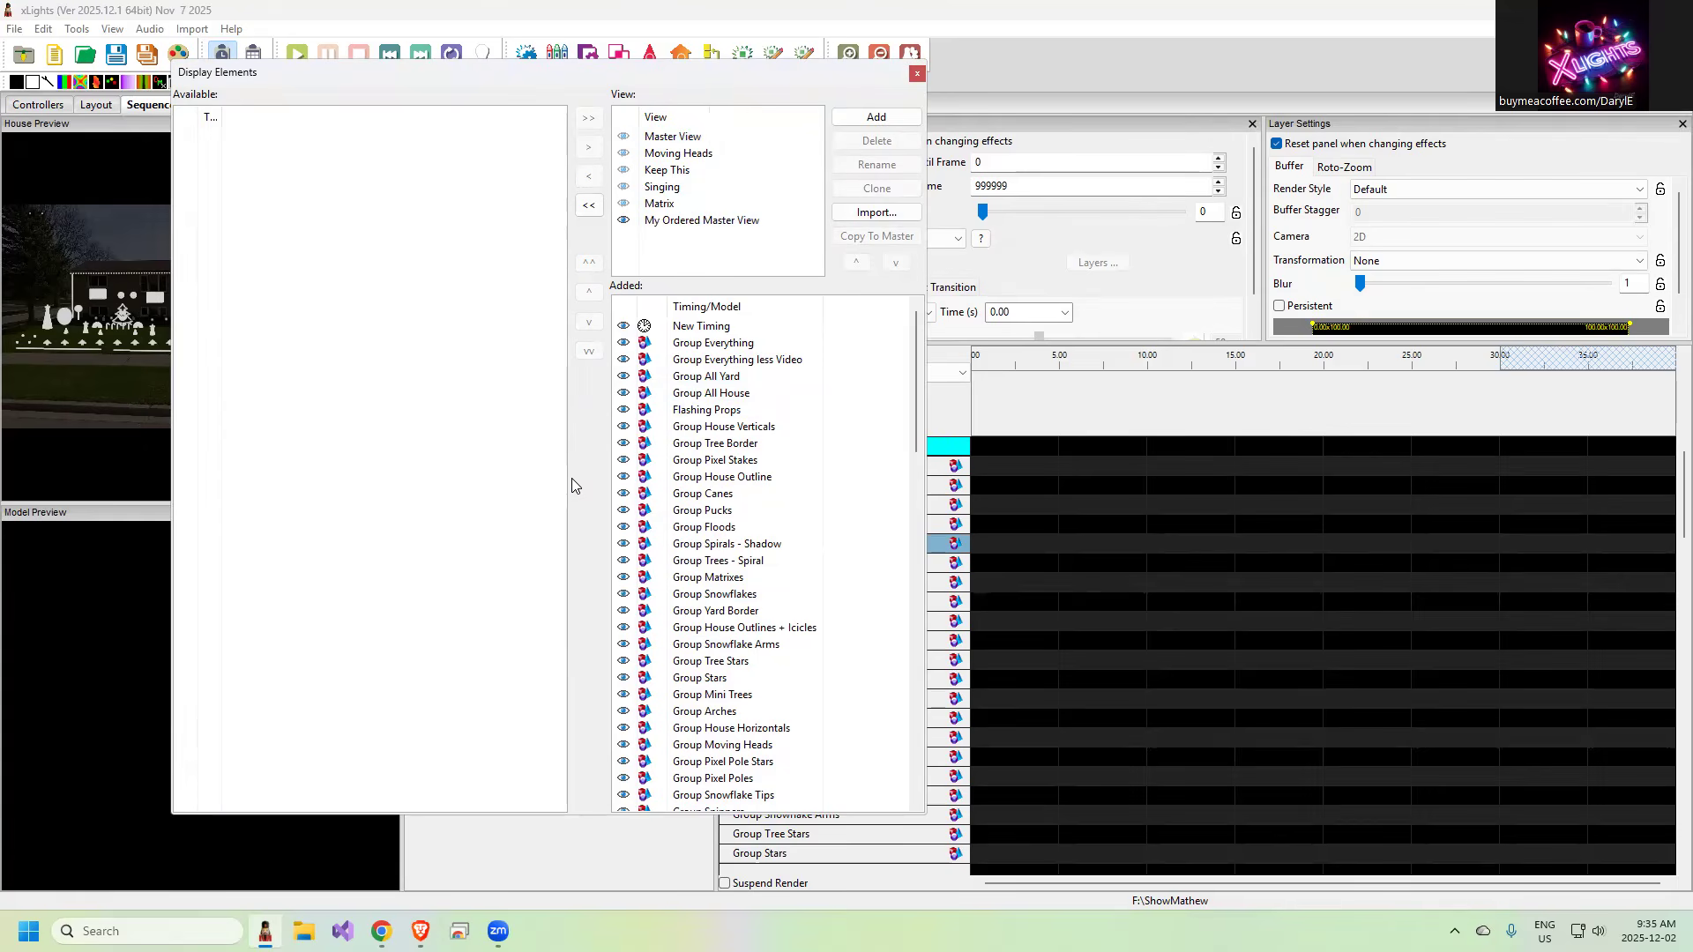
Close the display elements editor and switch the sequencer's view to Master View
left_click(918, 74)
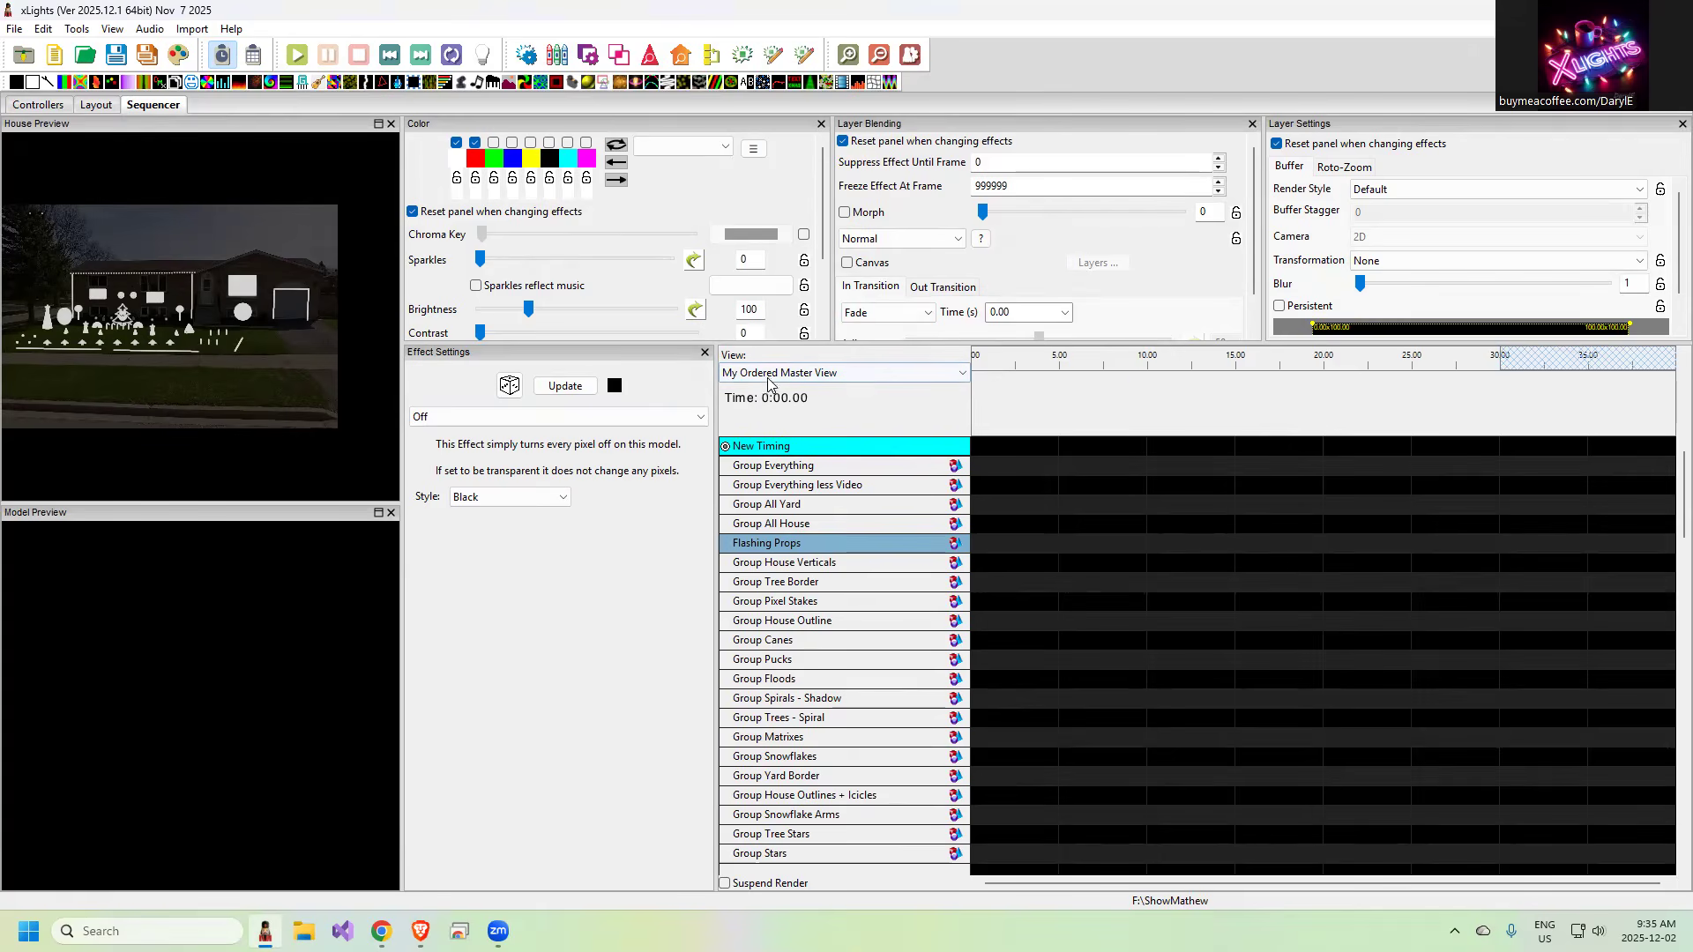
left_click(820, 375)
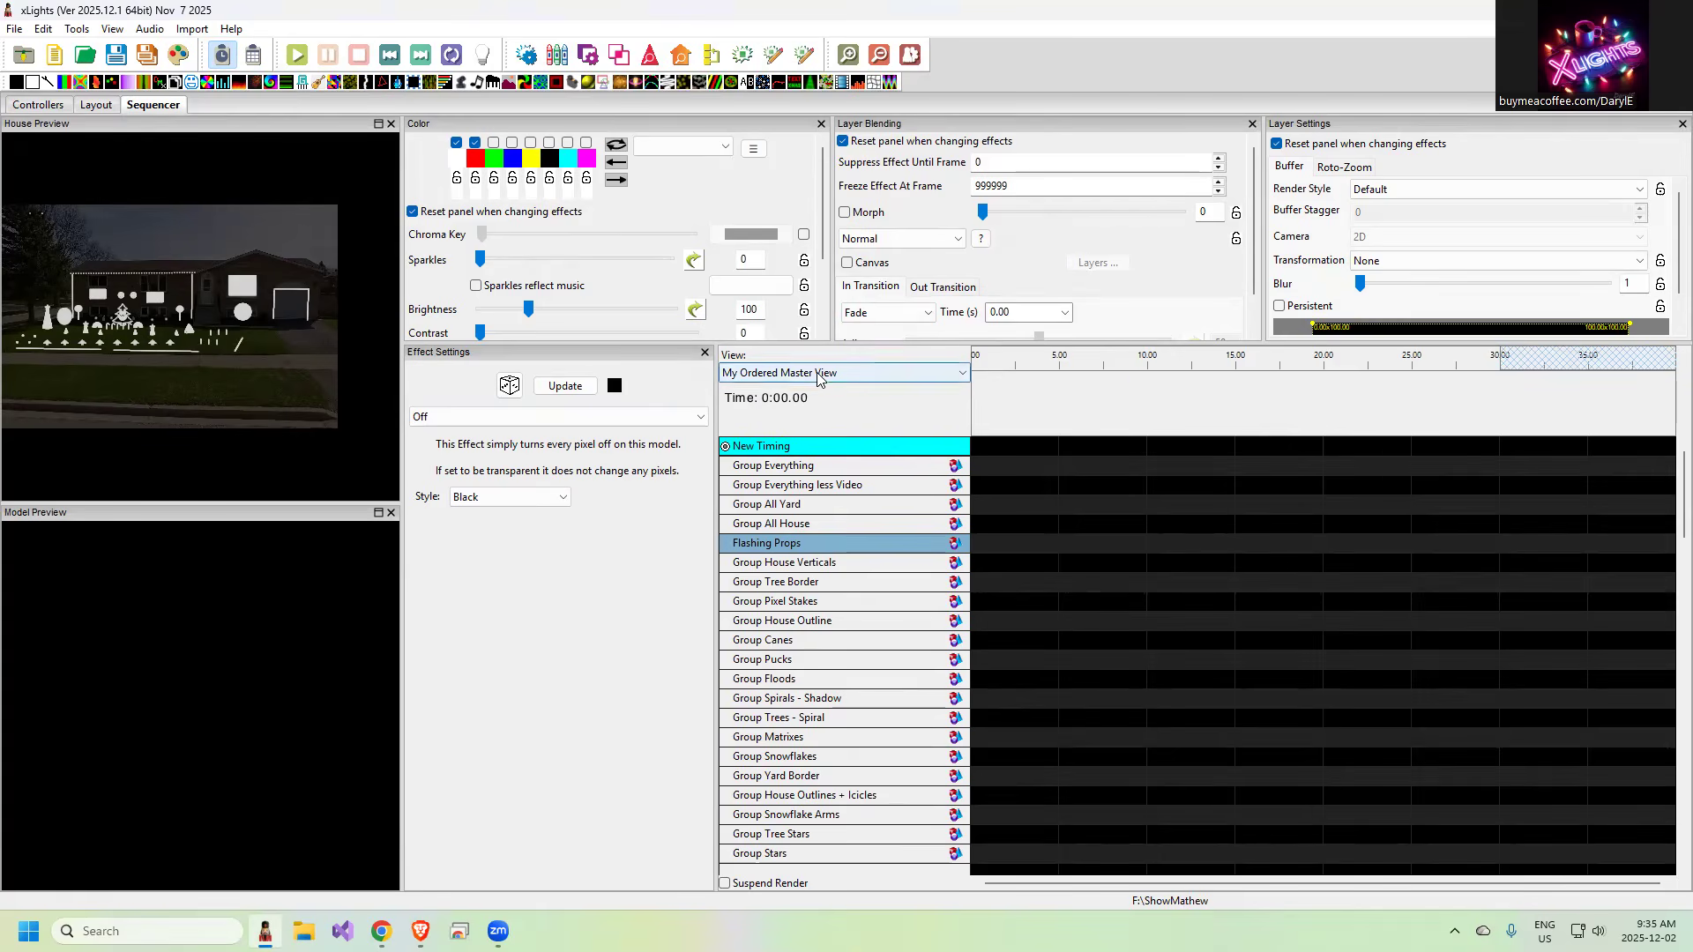
left_click(798, 395)
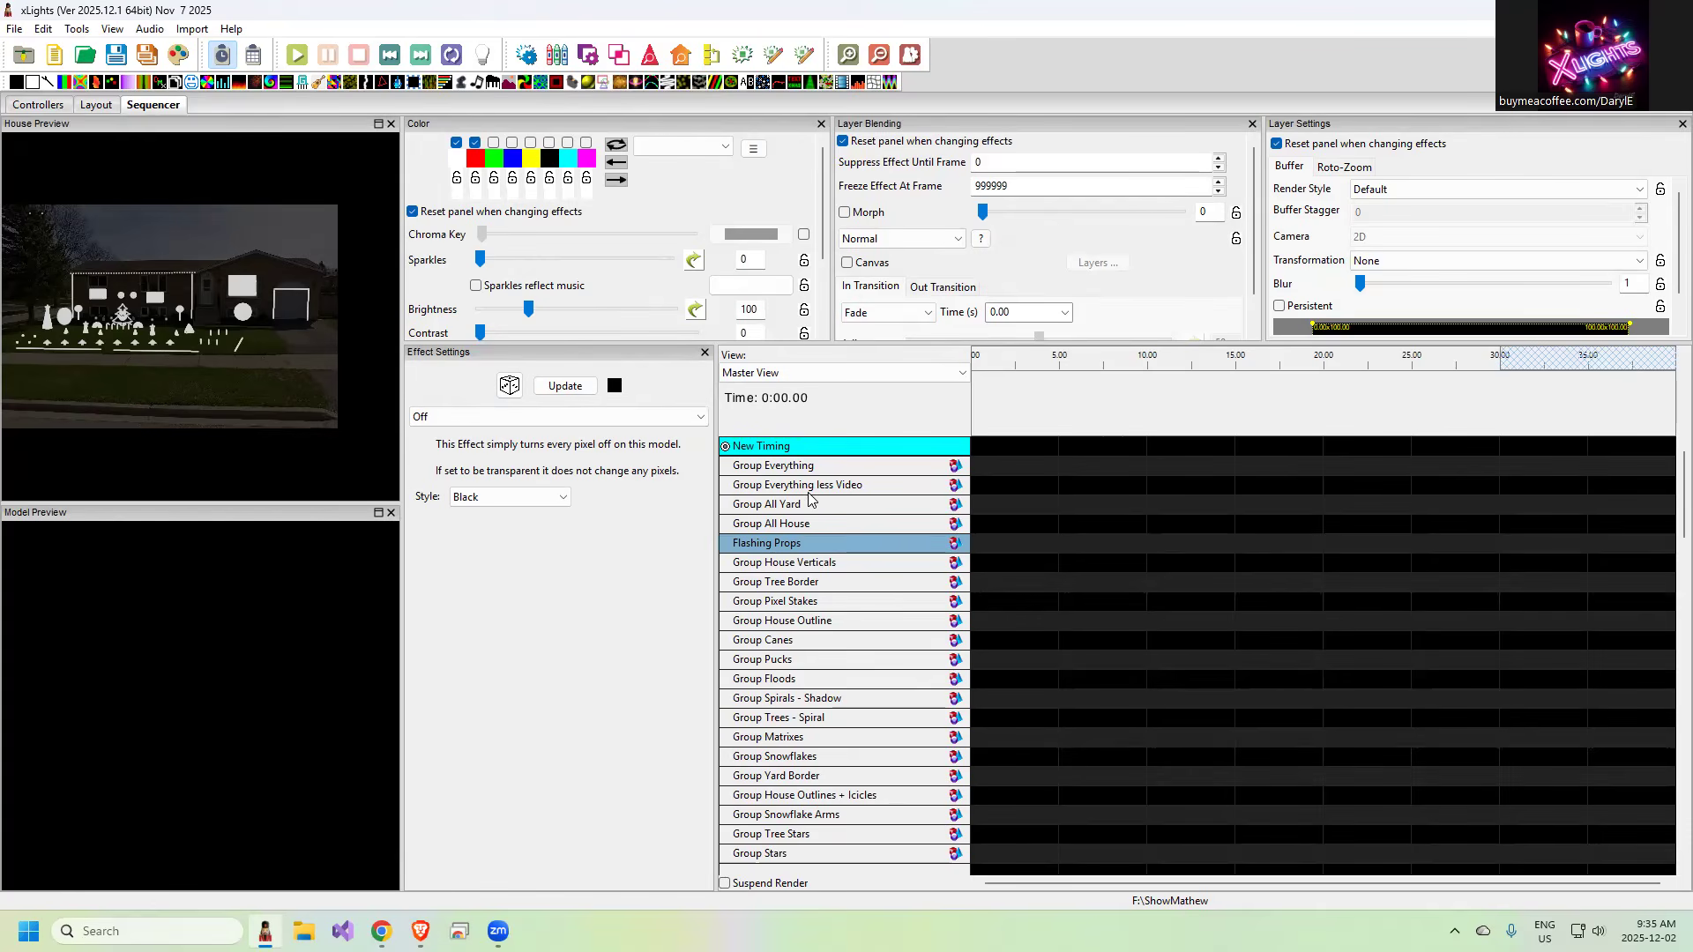
Copy the element order of My Ordered Master View to the master view
right_click(811, 551)
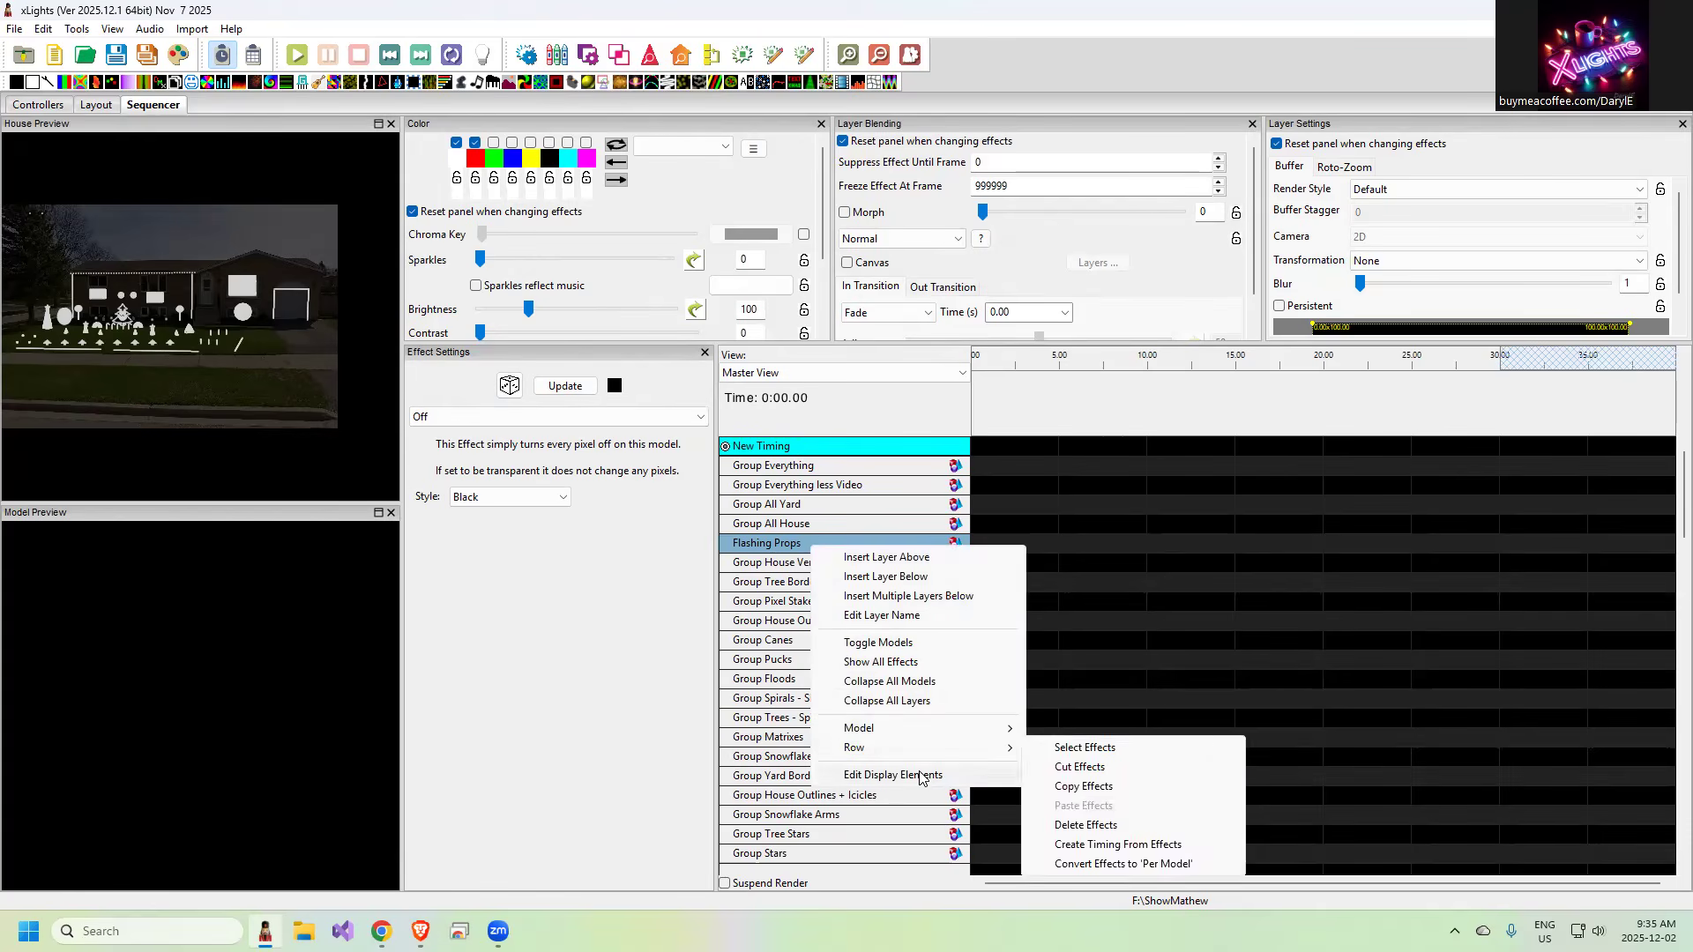
left_click(920, 776)
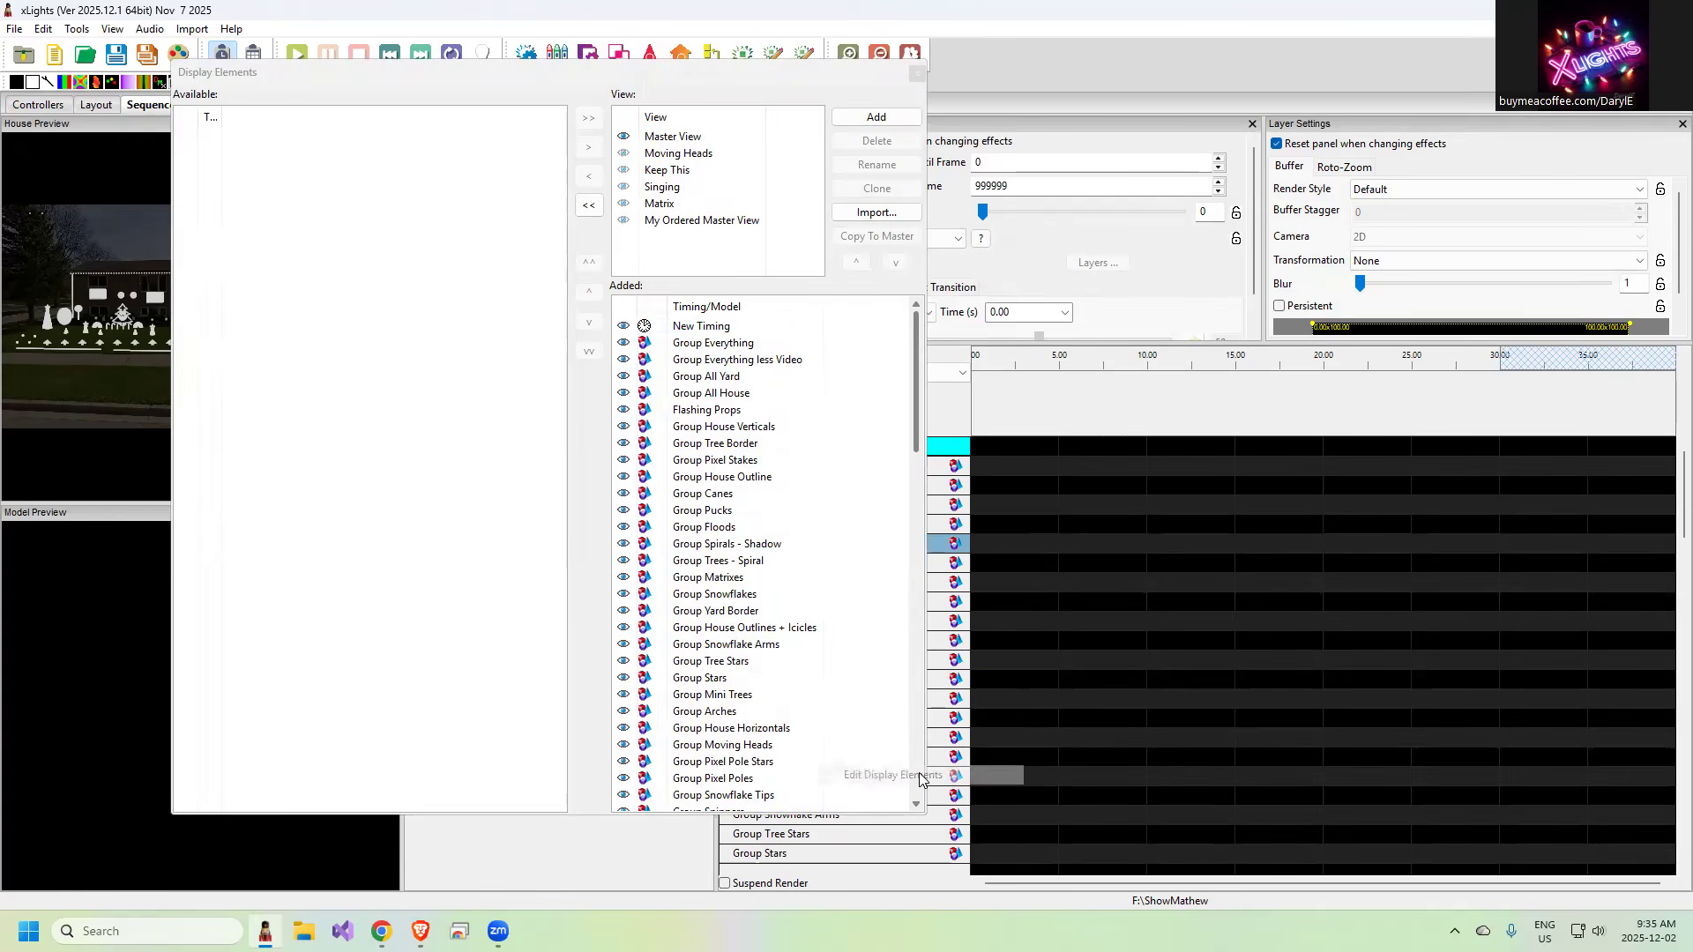
left_click(689, 220)
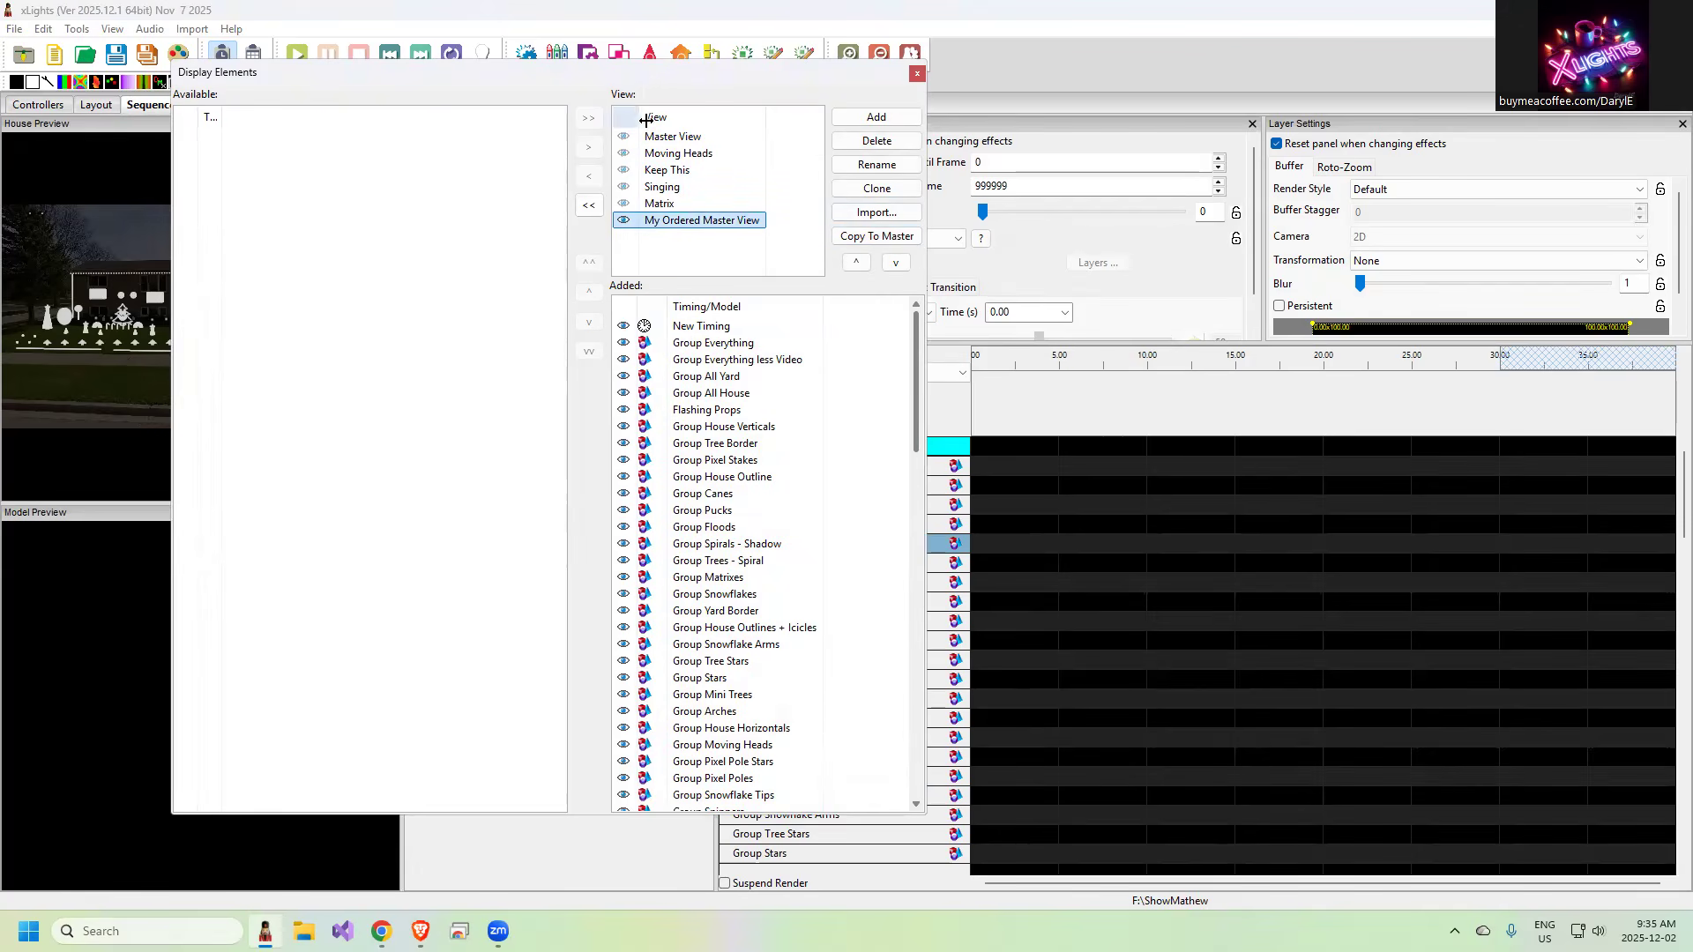
left_click(877, 236)
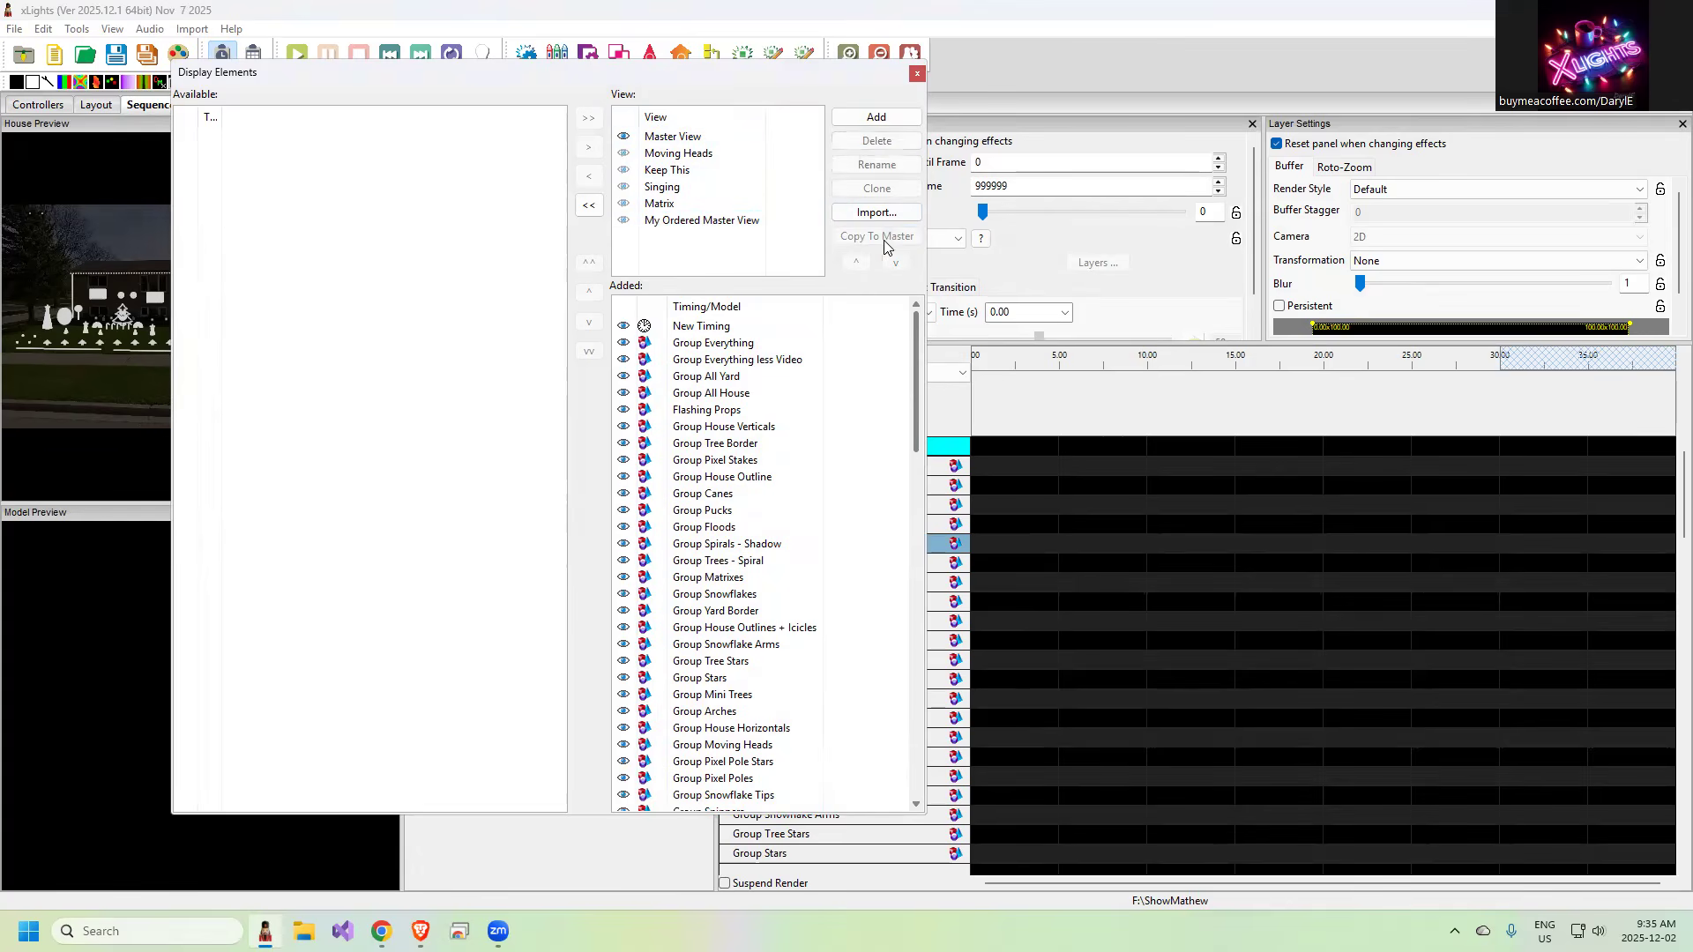
left_click(917, 73)
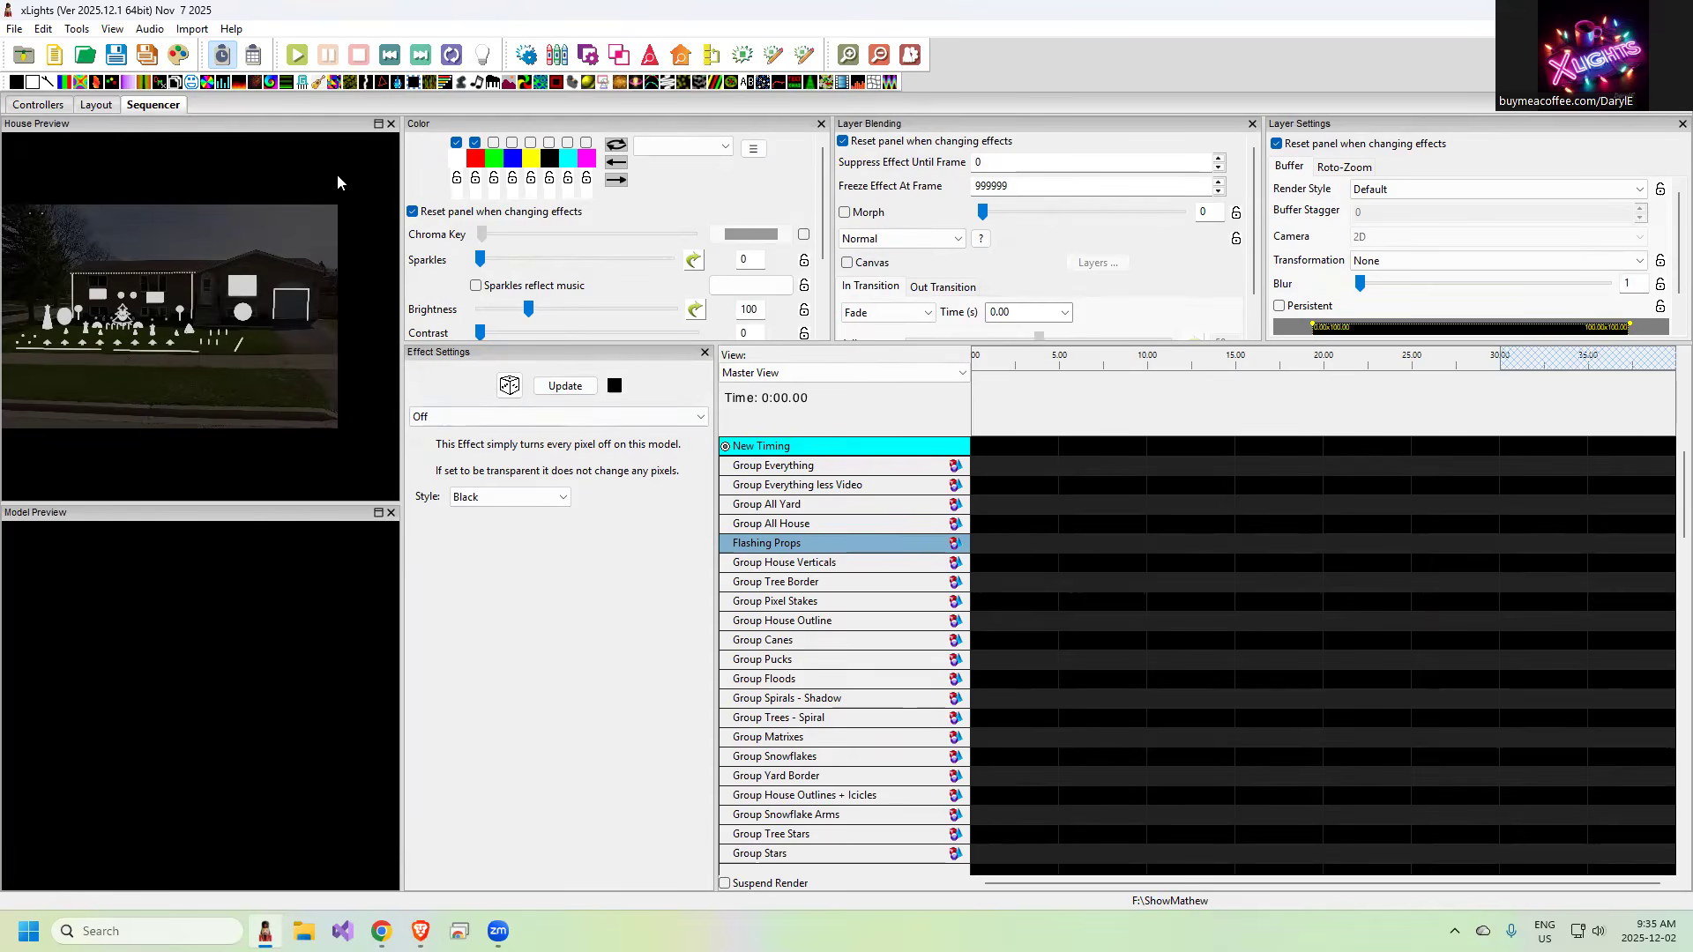
Save the layout and create a fresh sequence with default settings, discarding the current sequence's changes
left_click(97, 105)
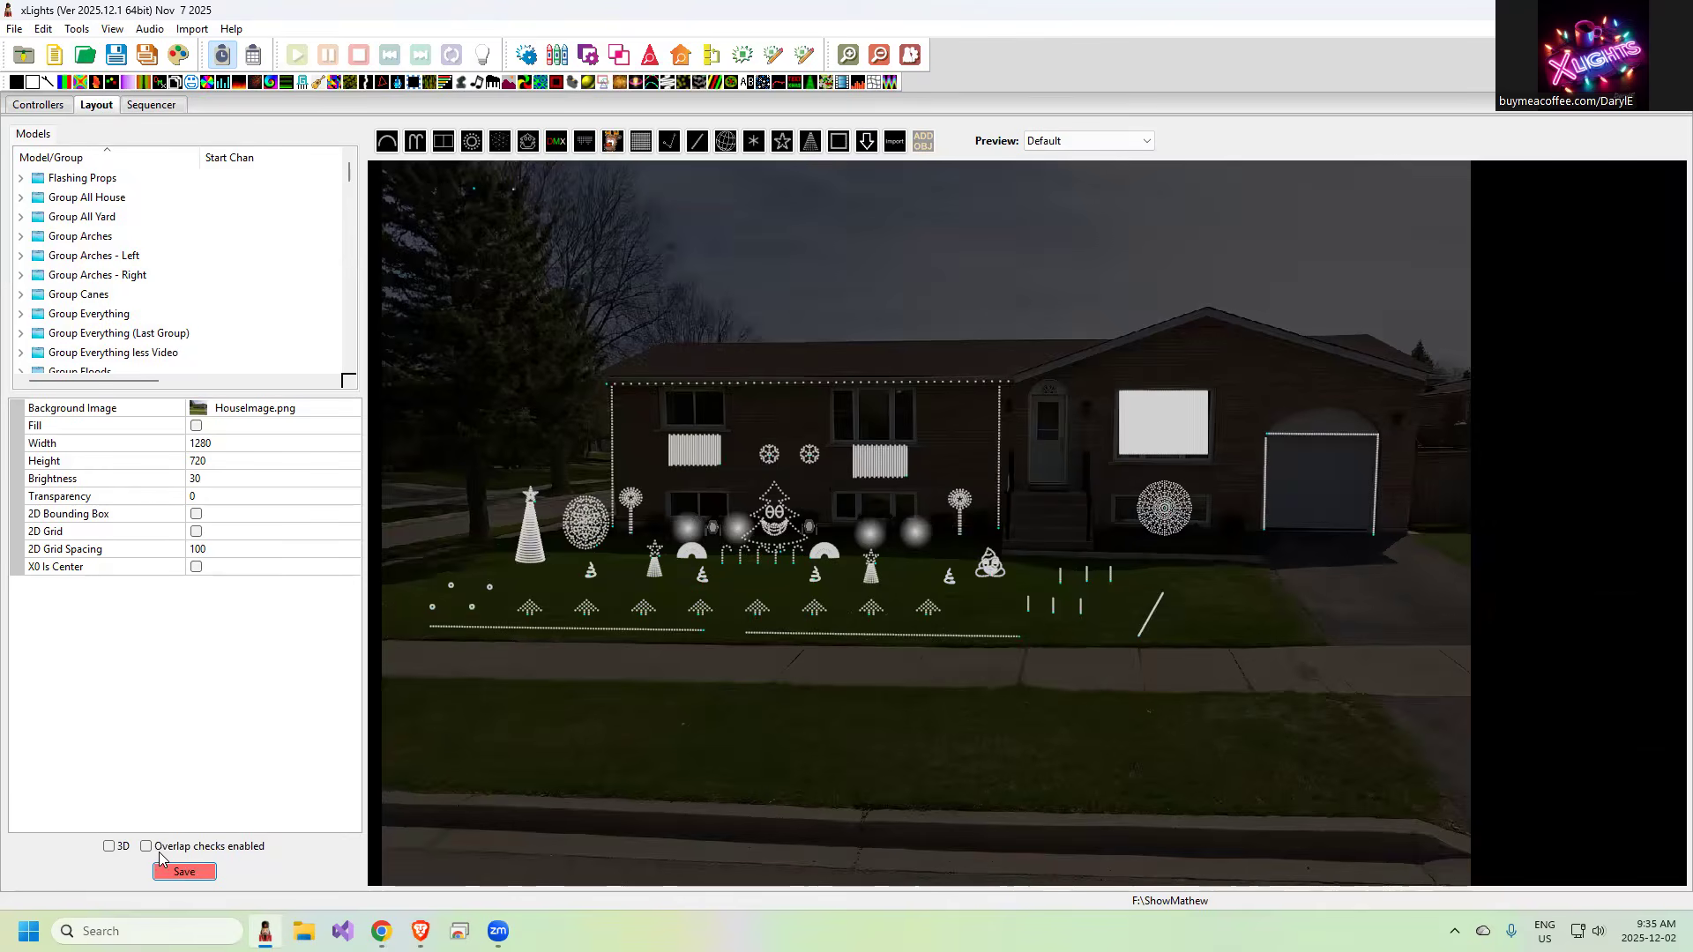
left_click(184, 872)
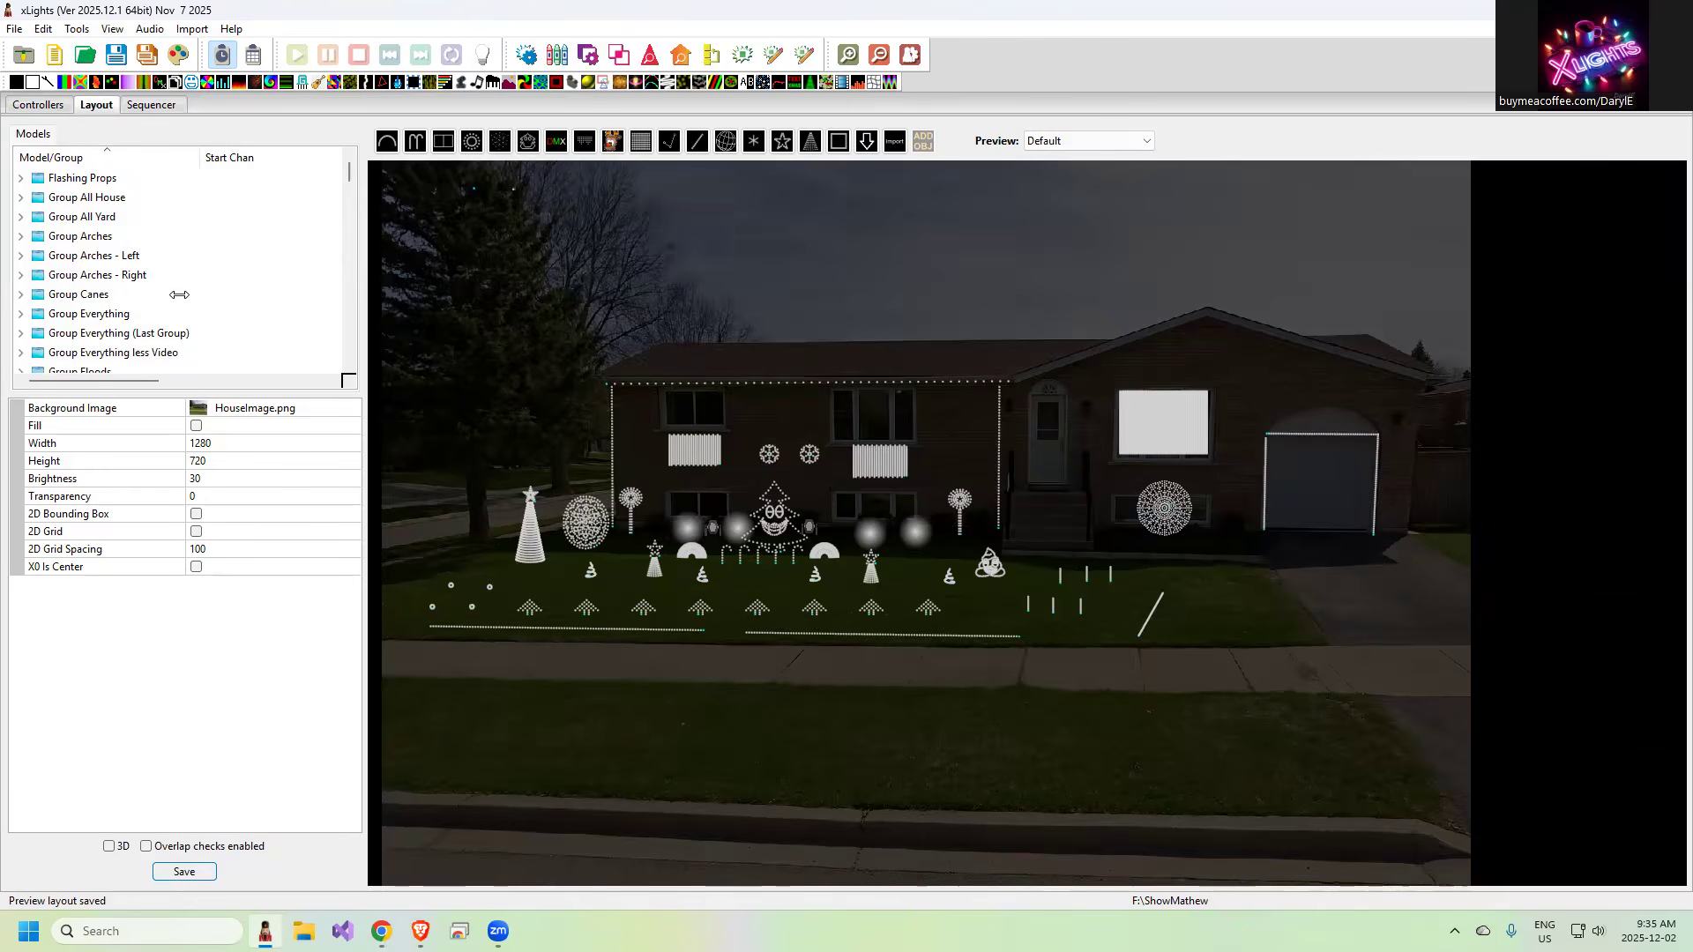
left_click(55, 56)
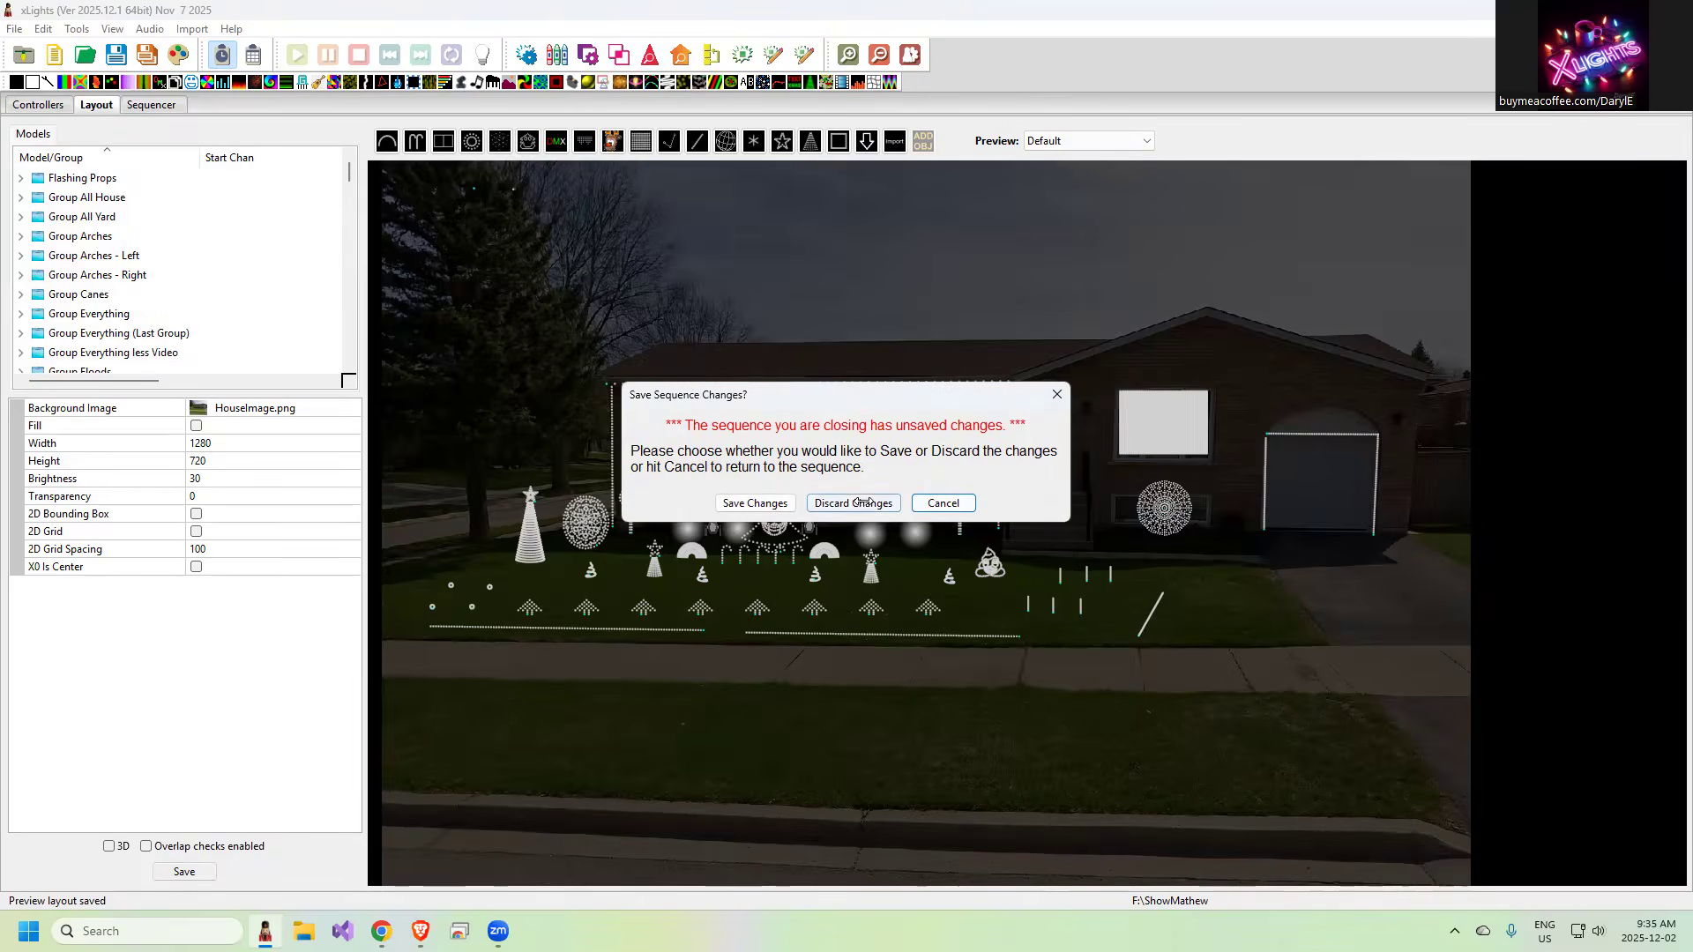
left_click(853, 503)
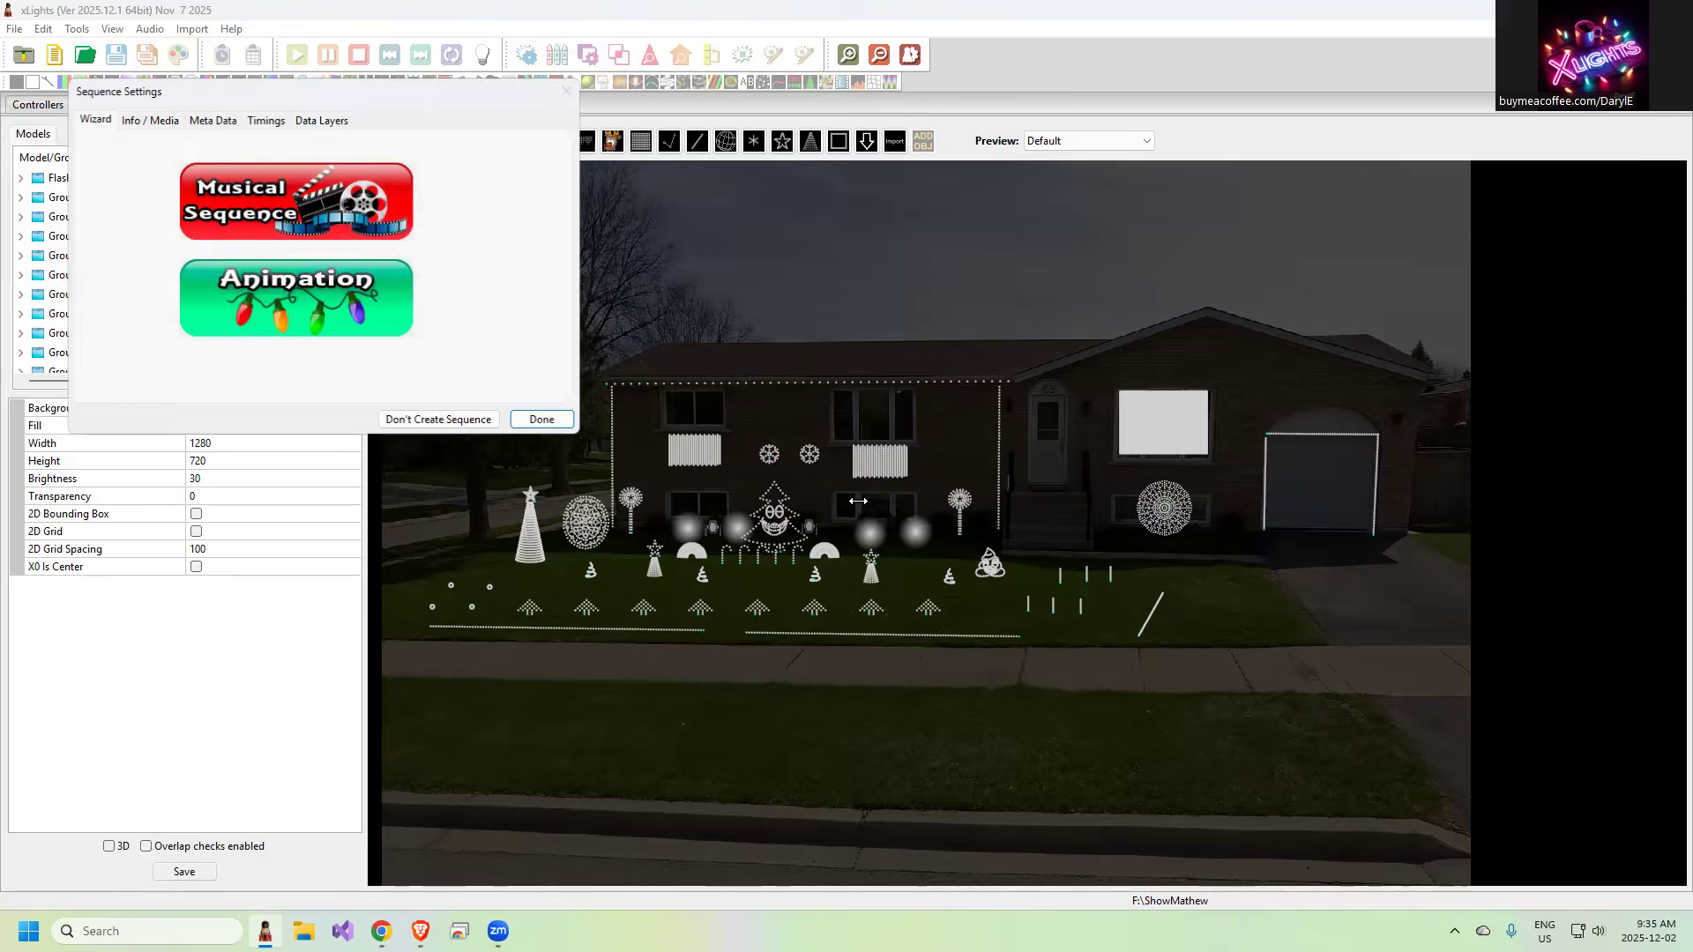
left_click(543, 421)
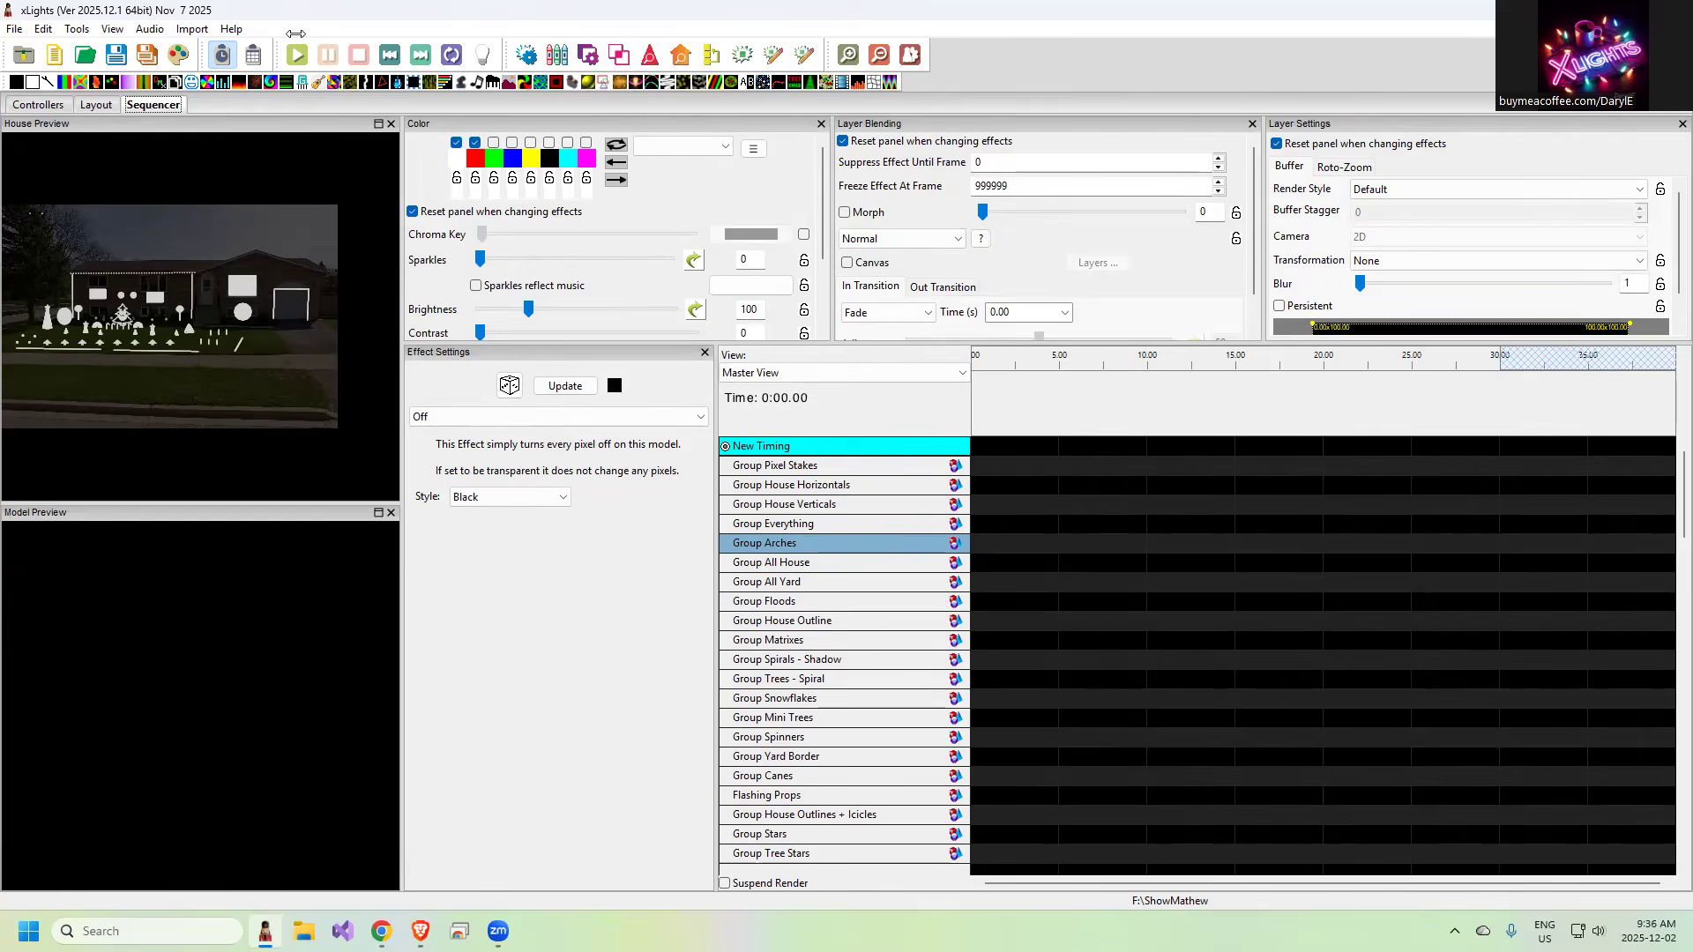
In the new sequence's display elements, copy My Ordered Master View to the master view and close the editor
right_click(776, 532)
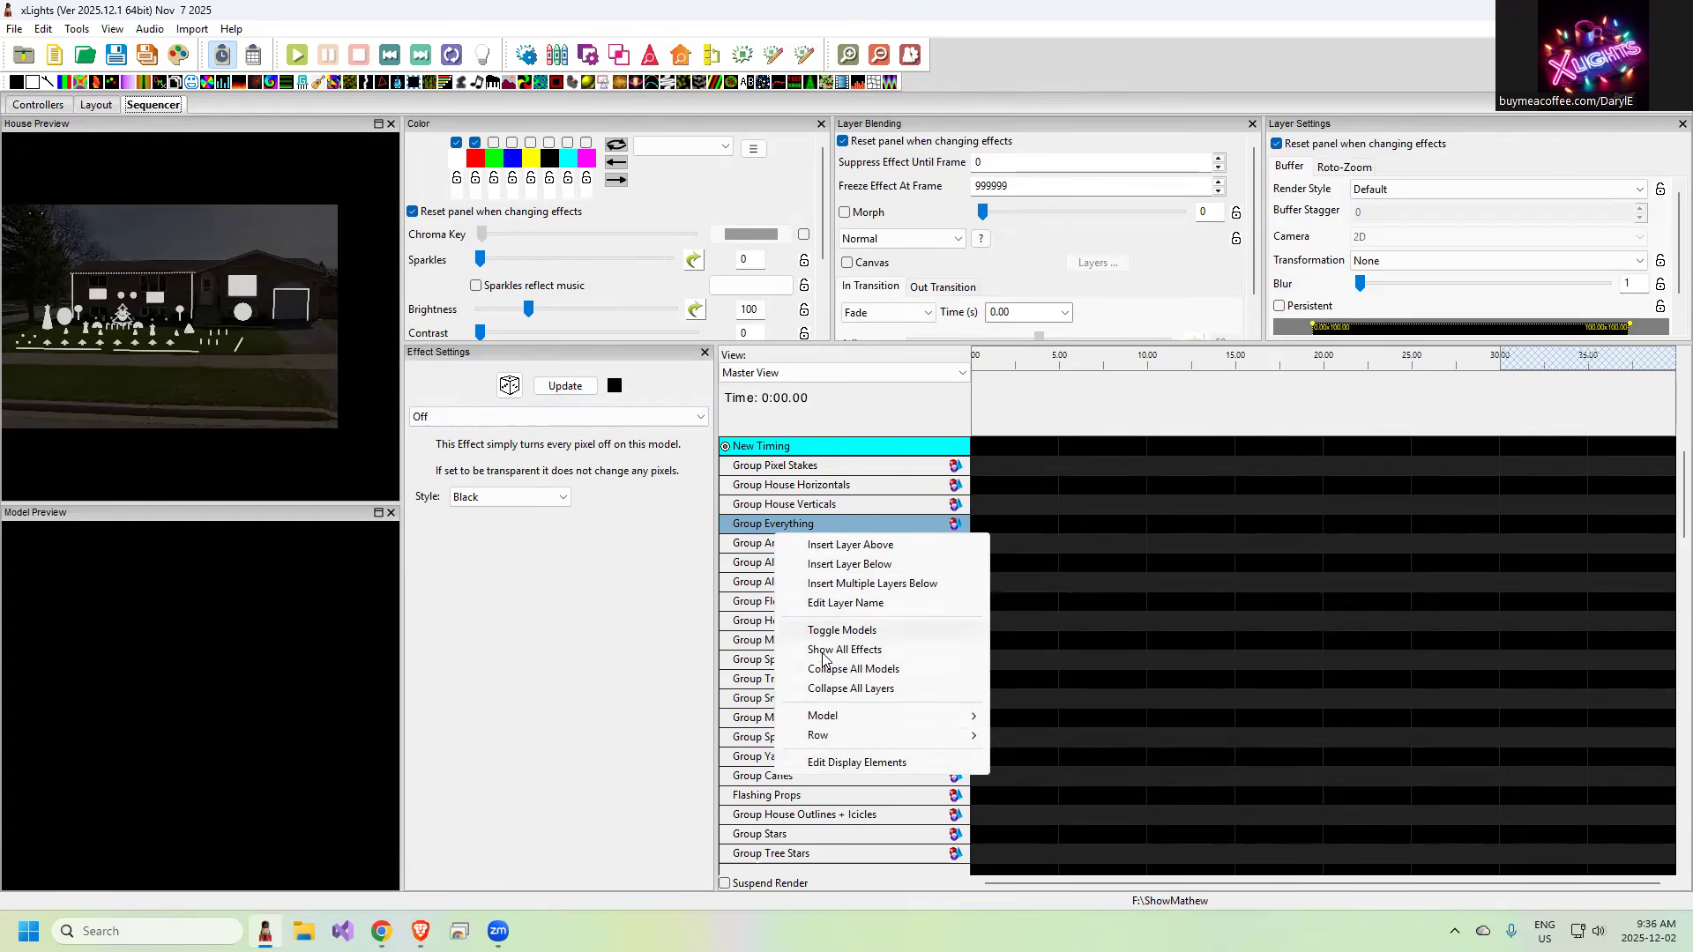
left_click(854, 764)
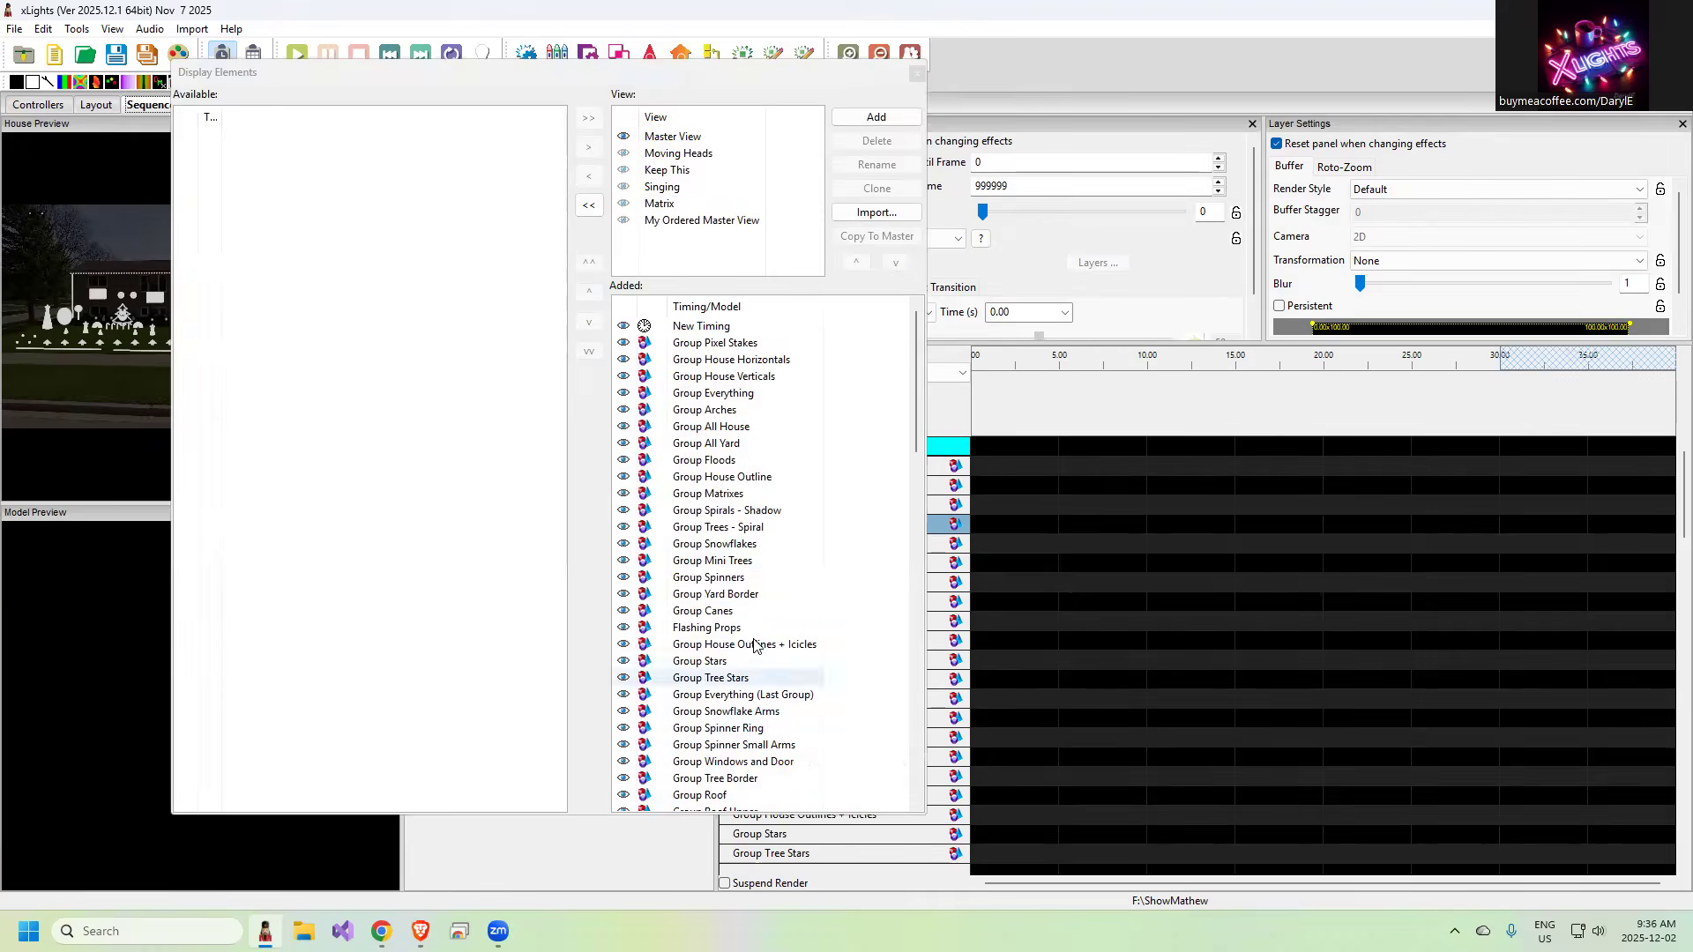
left_click(693, 222)
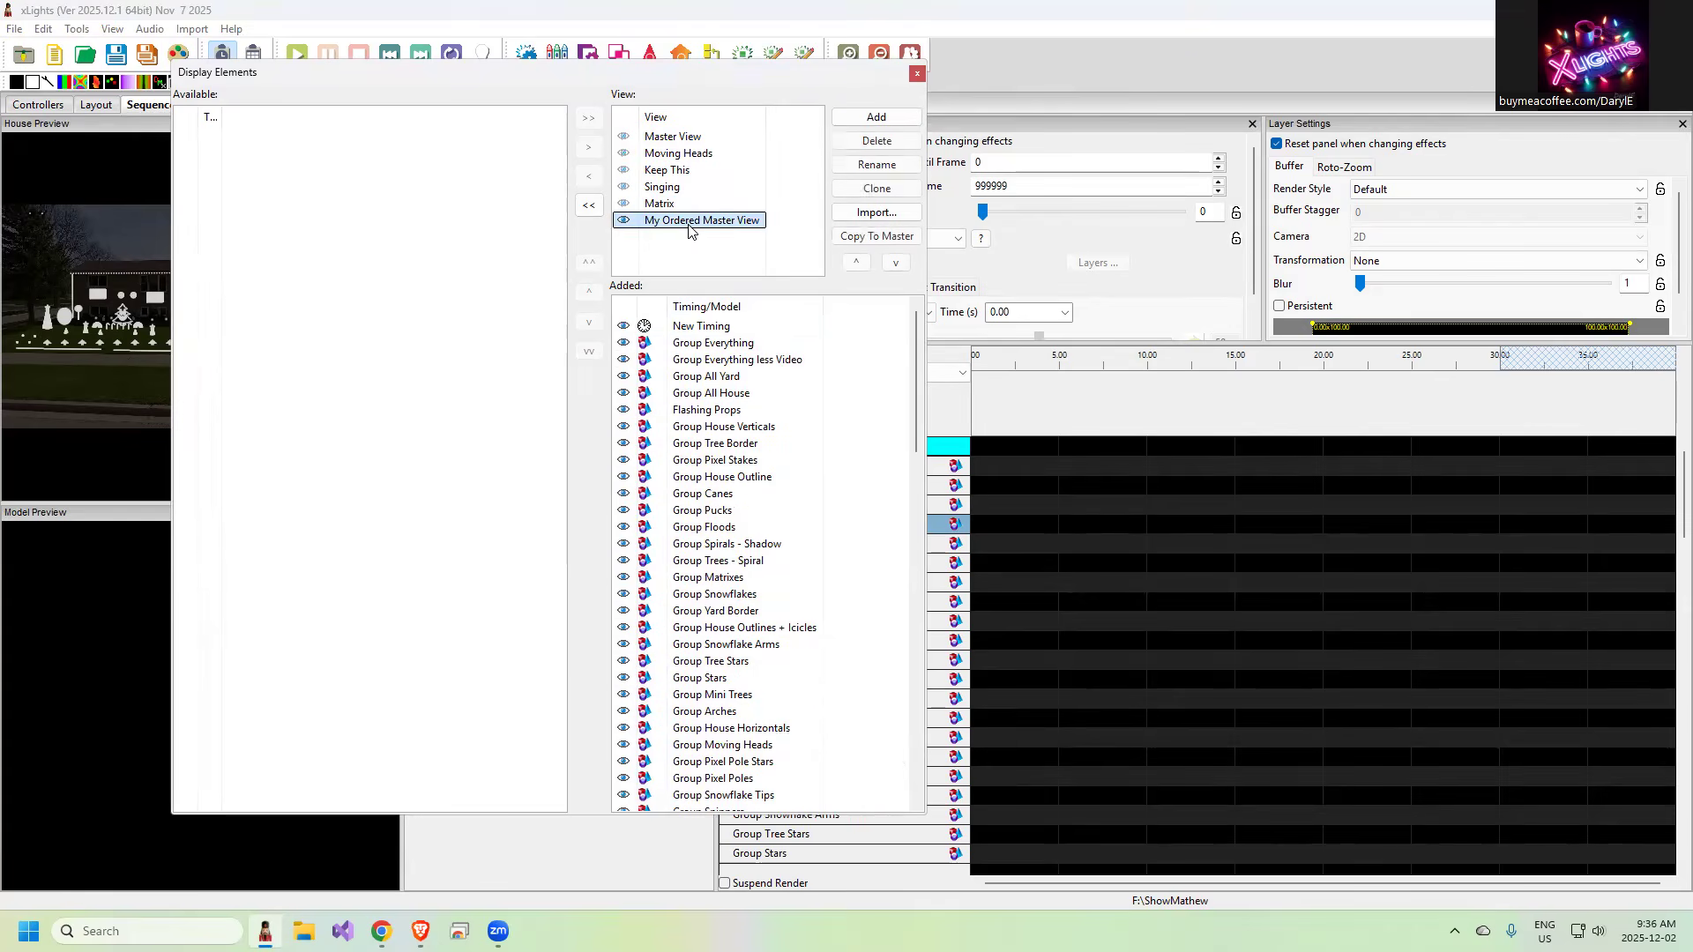
left_click(881, 238)
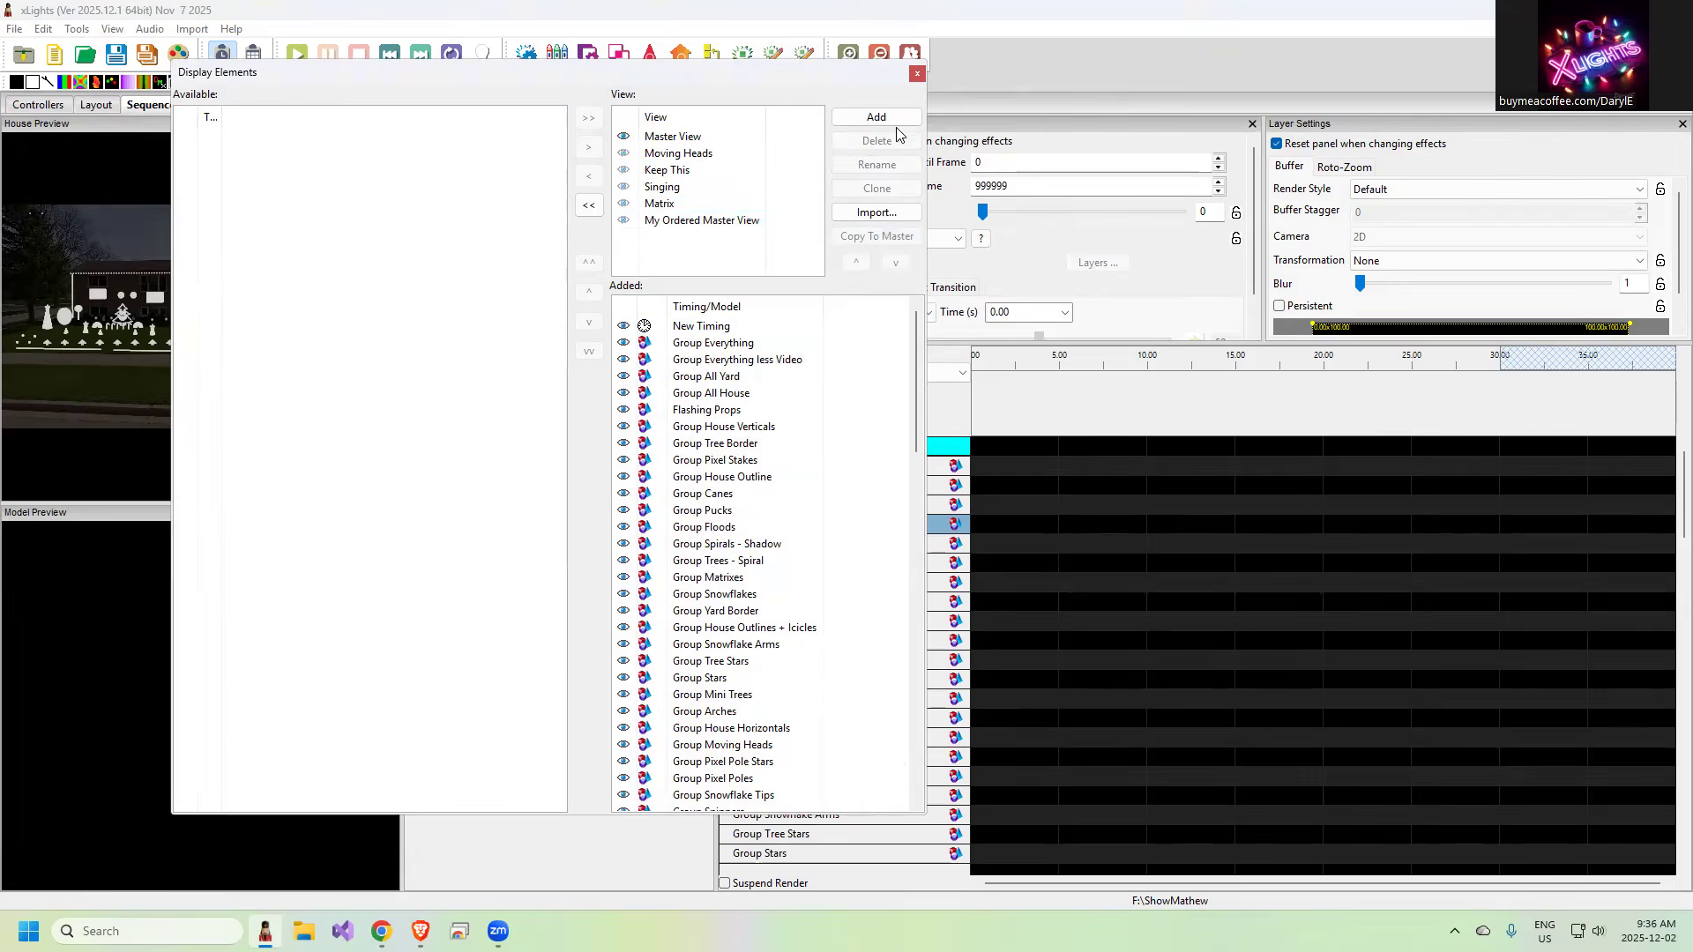
left_click(917, 75)
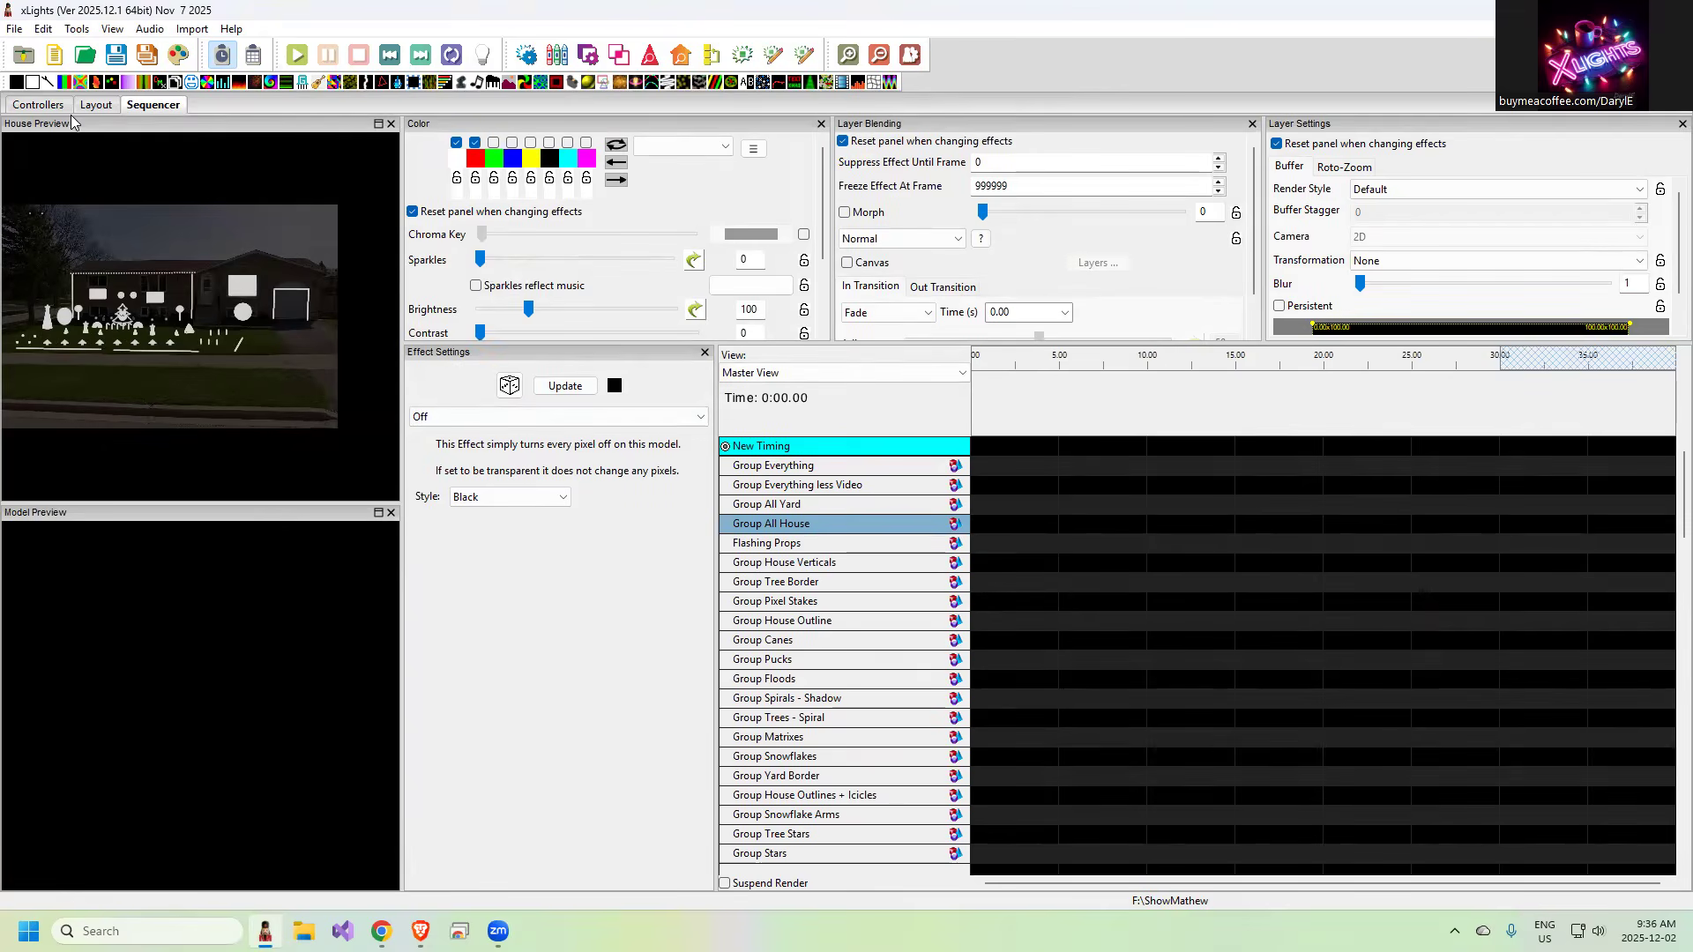
In the sequence preferences, set the default view for new sequences to My Ordered Master View and apply it
left_click(12, 32)
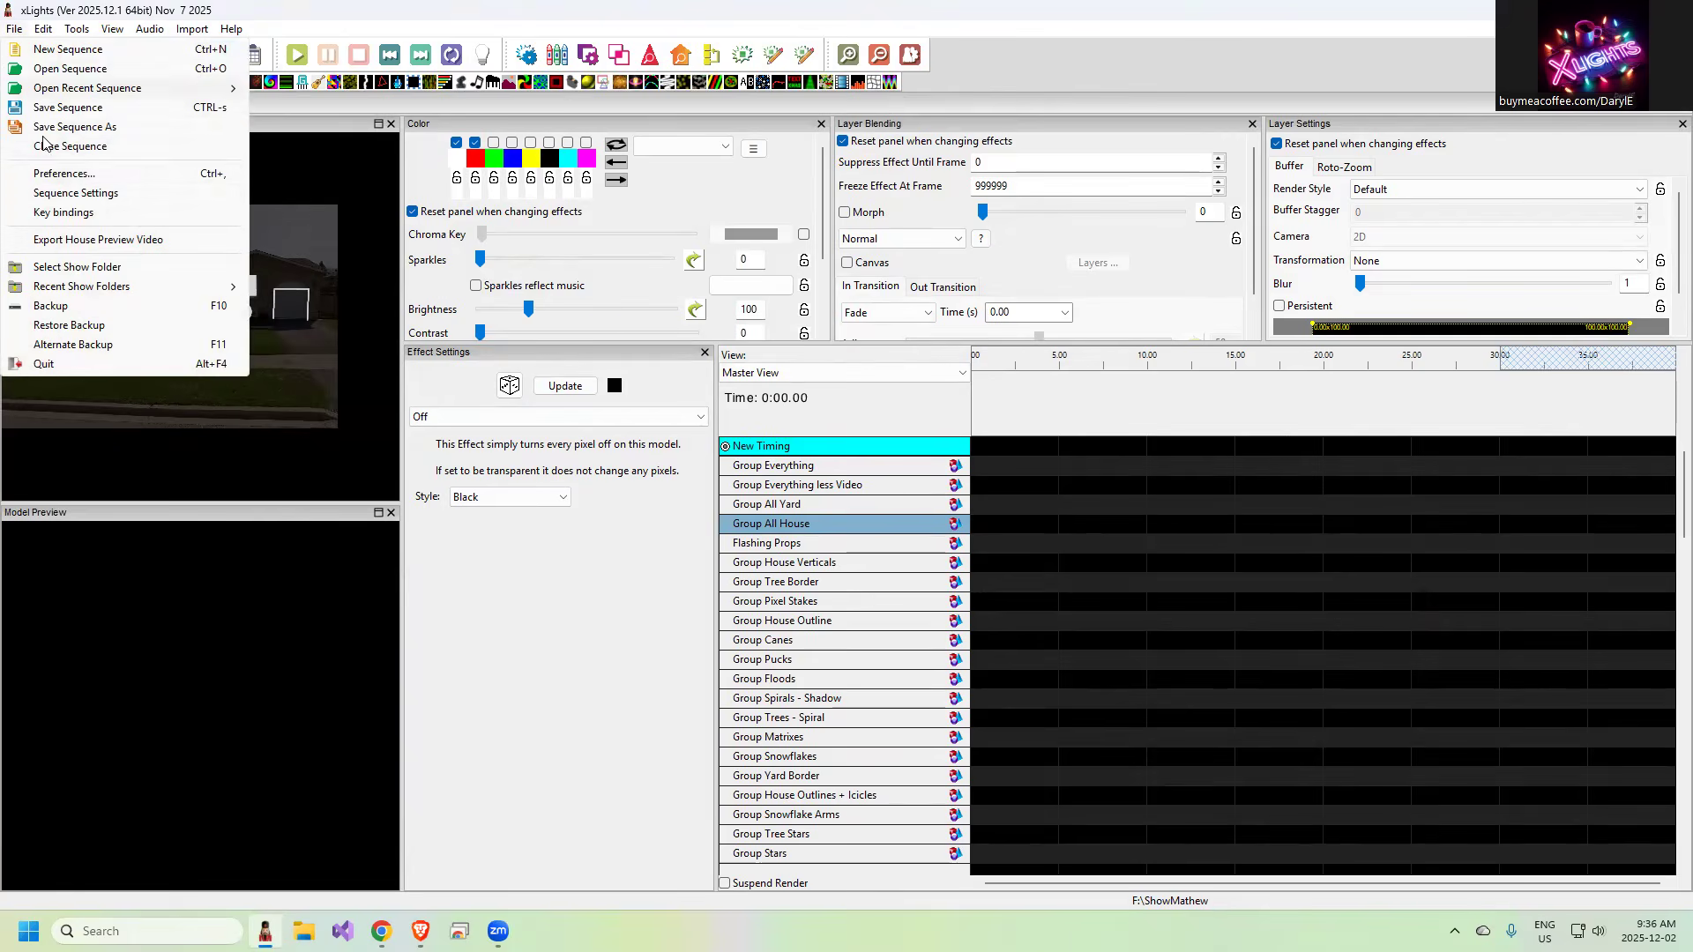
left_click(64, 174)
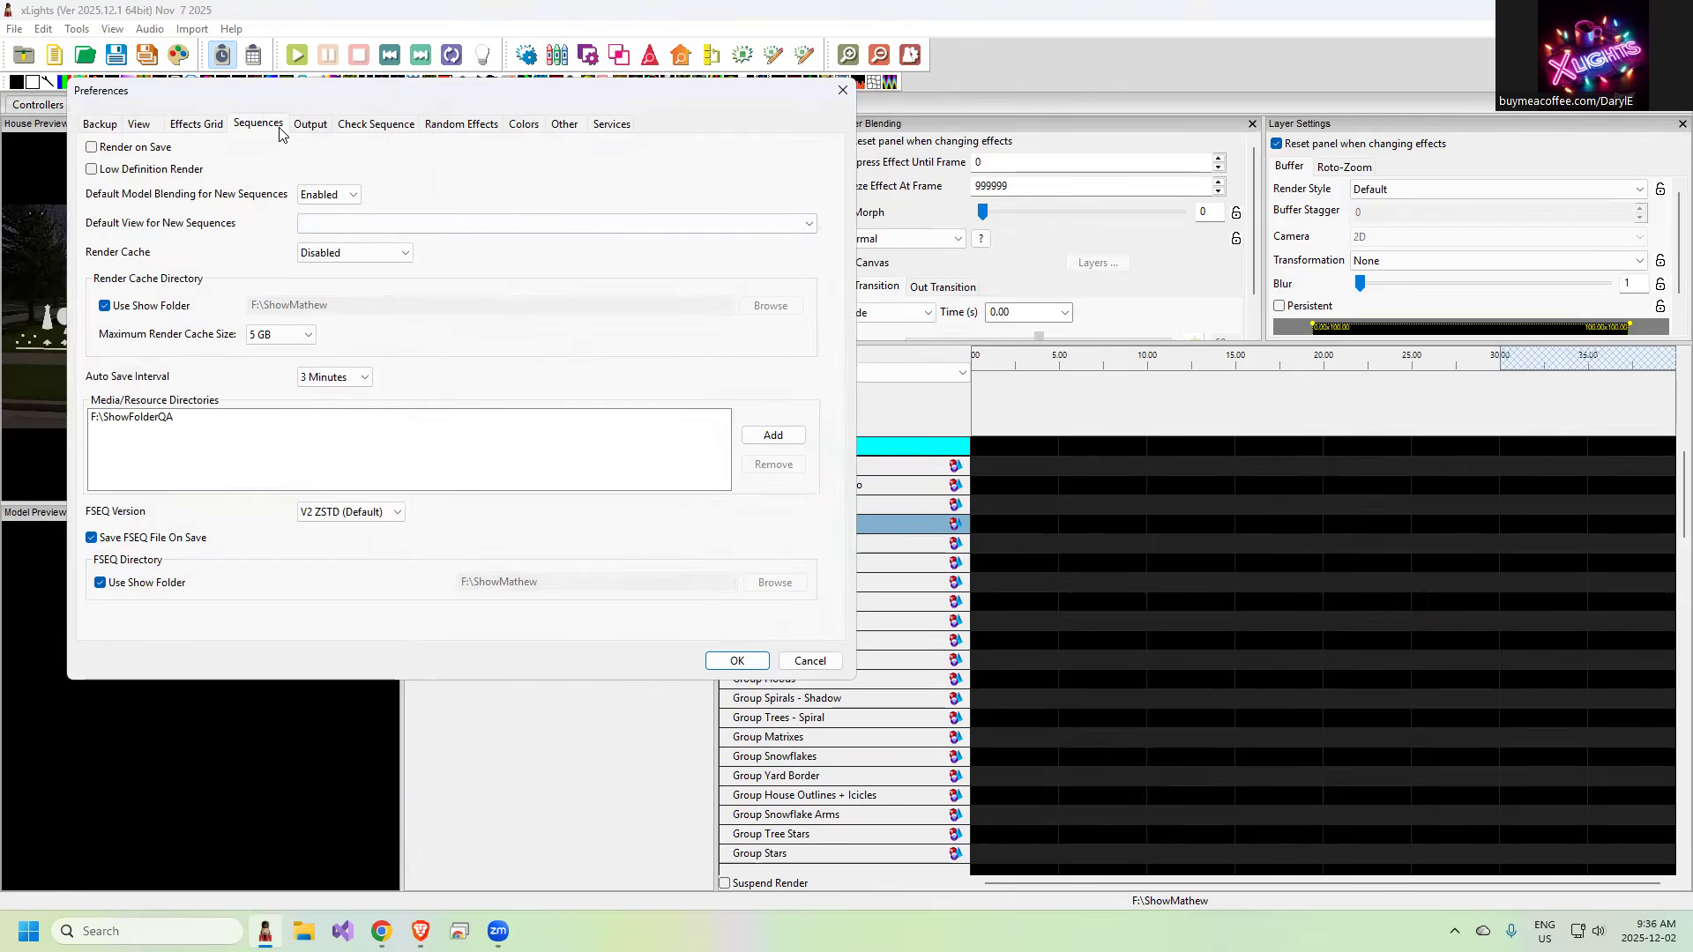
left_click(344, 223)
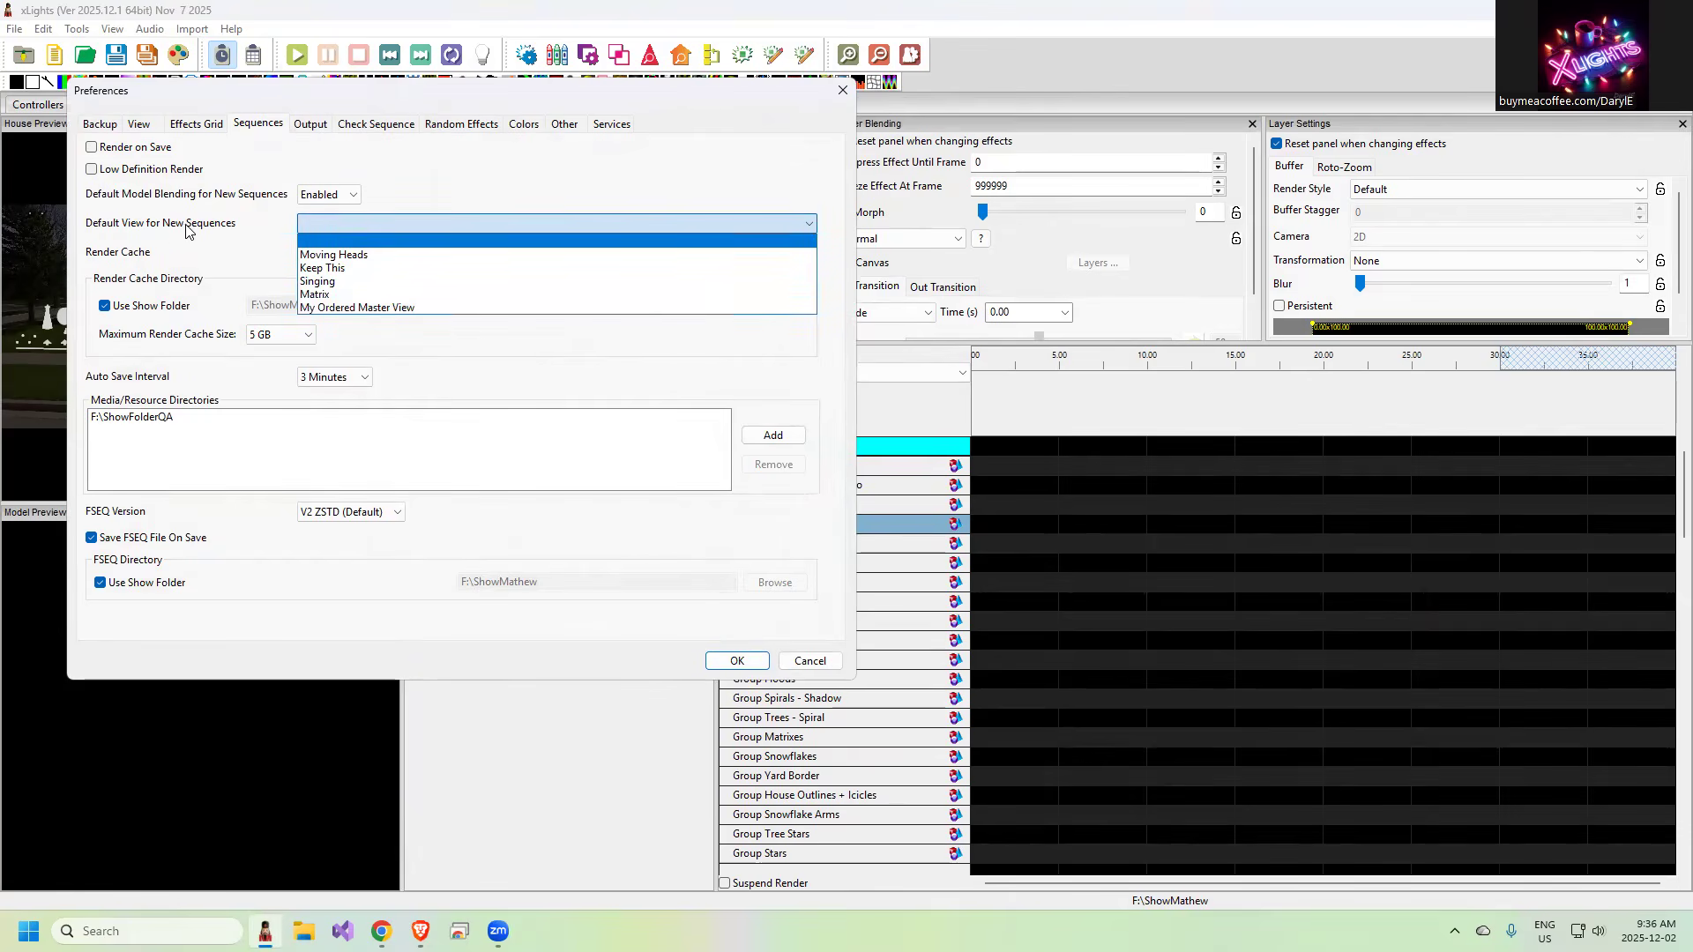
left_click(366, 308)
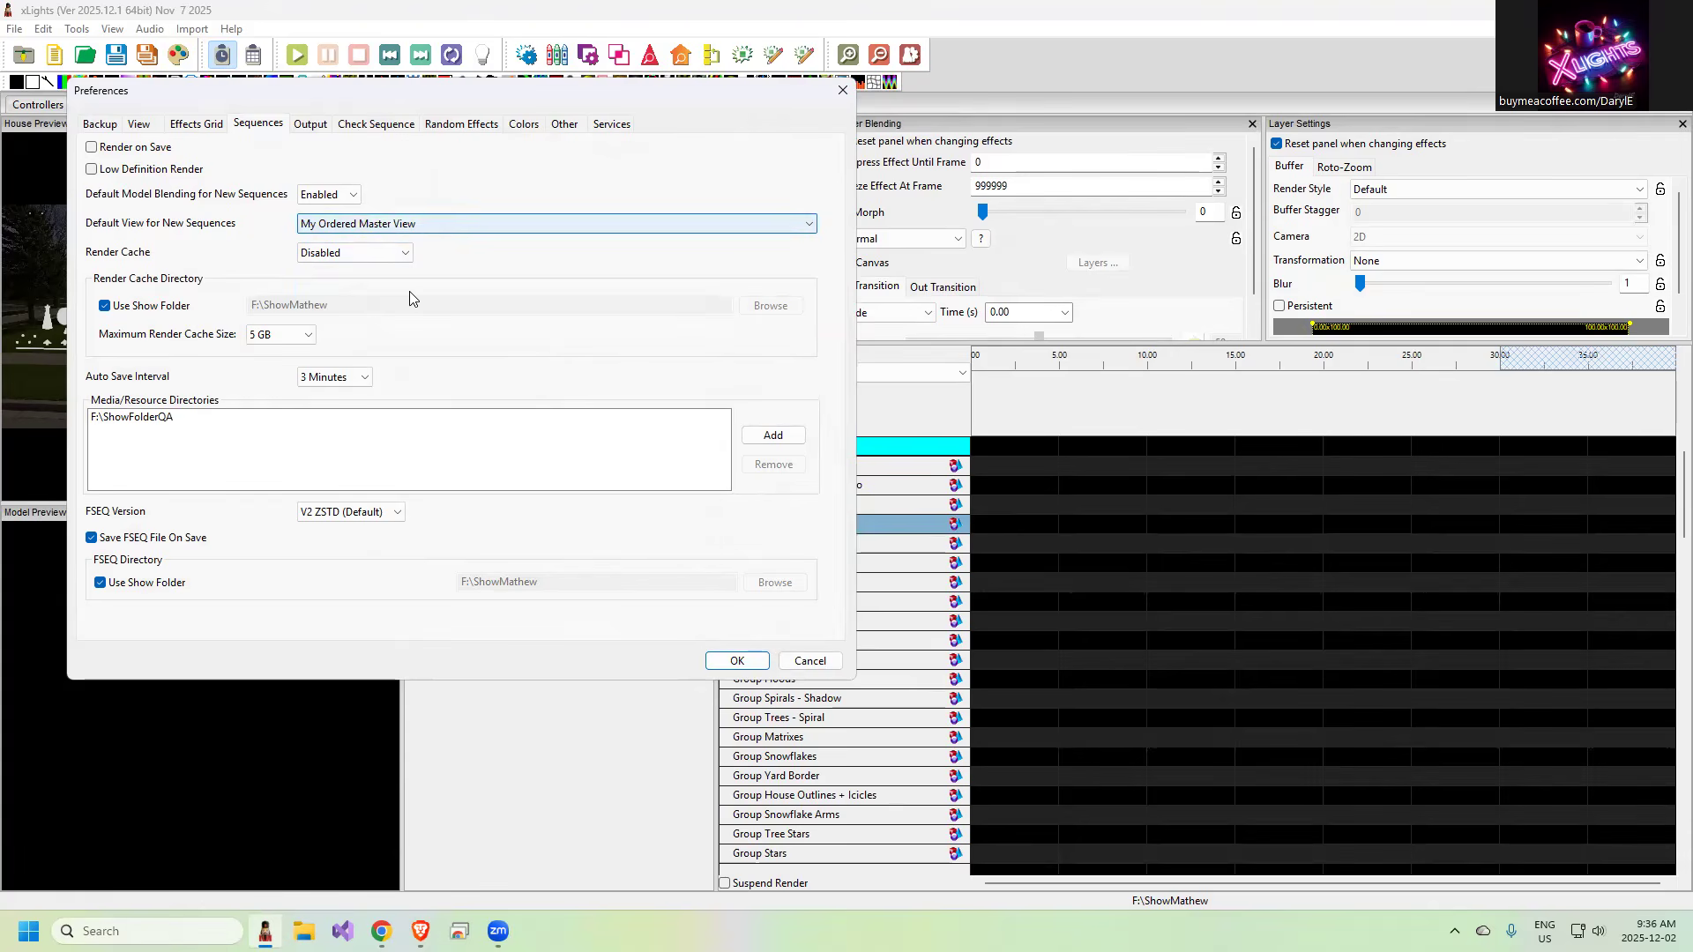
left_click(738, 662)
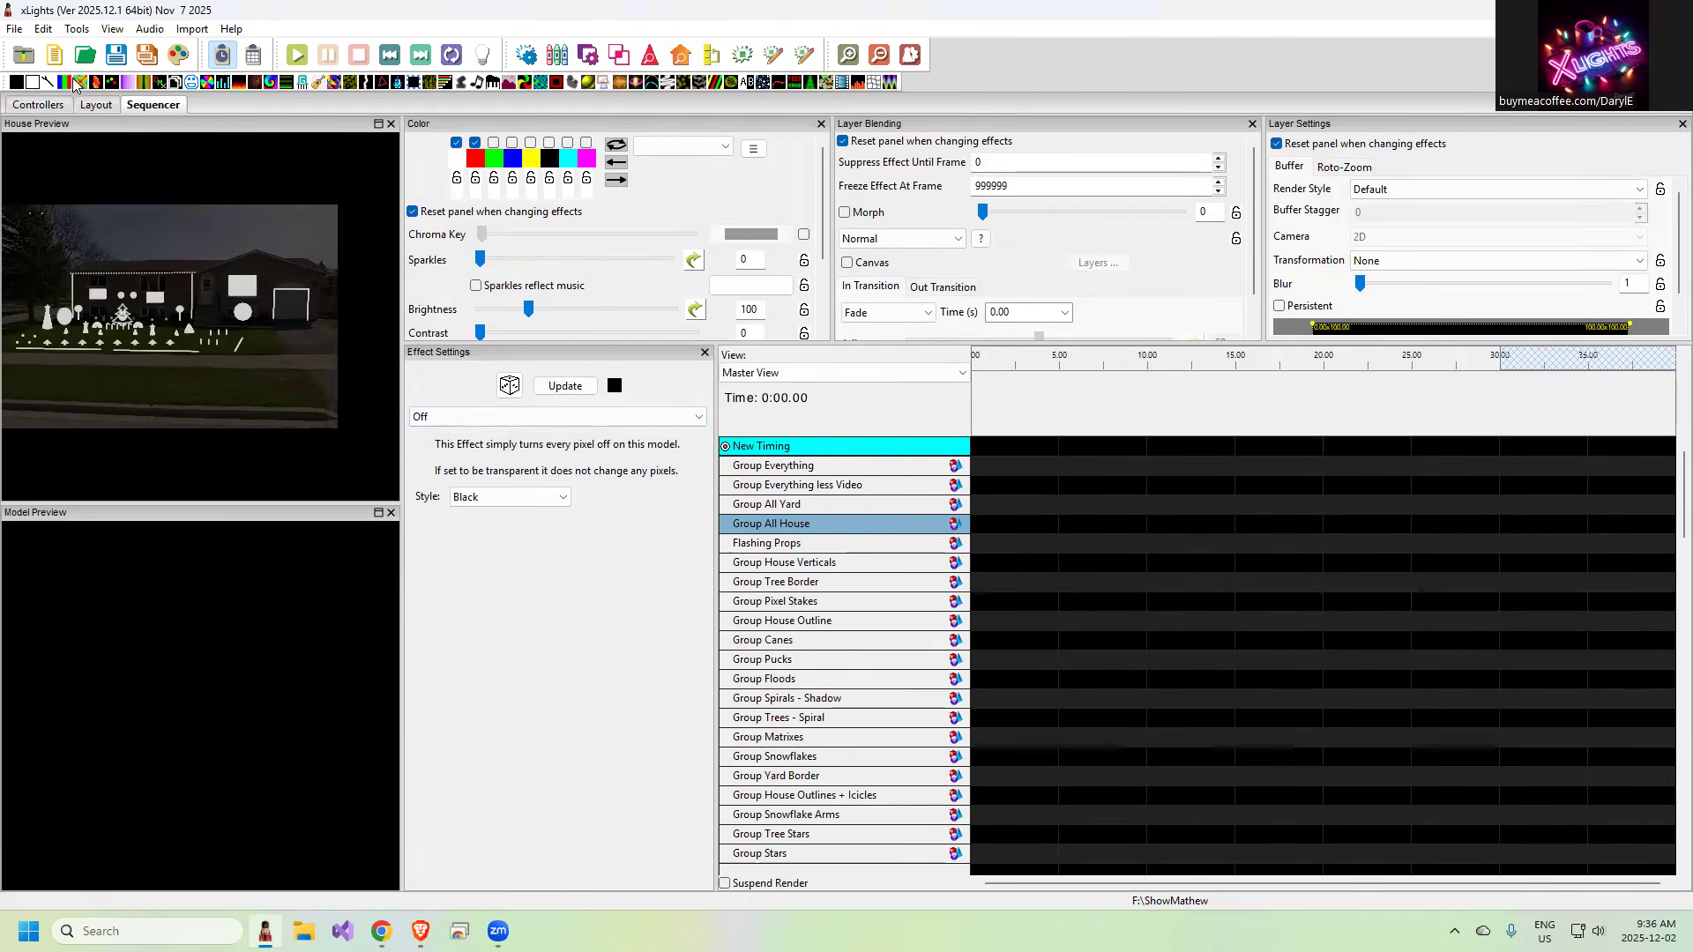
Discard the current sequence's changes and create a new 40fps (25ms) animation sequence using the preselected My Ordered Master View
left_click(57, 56)
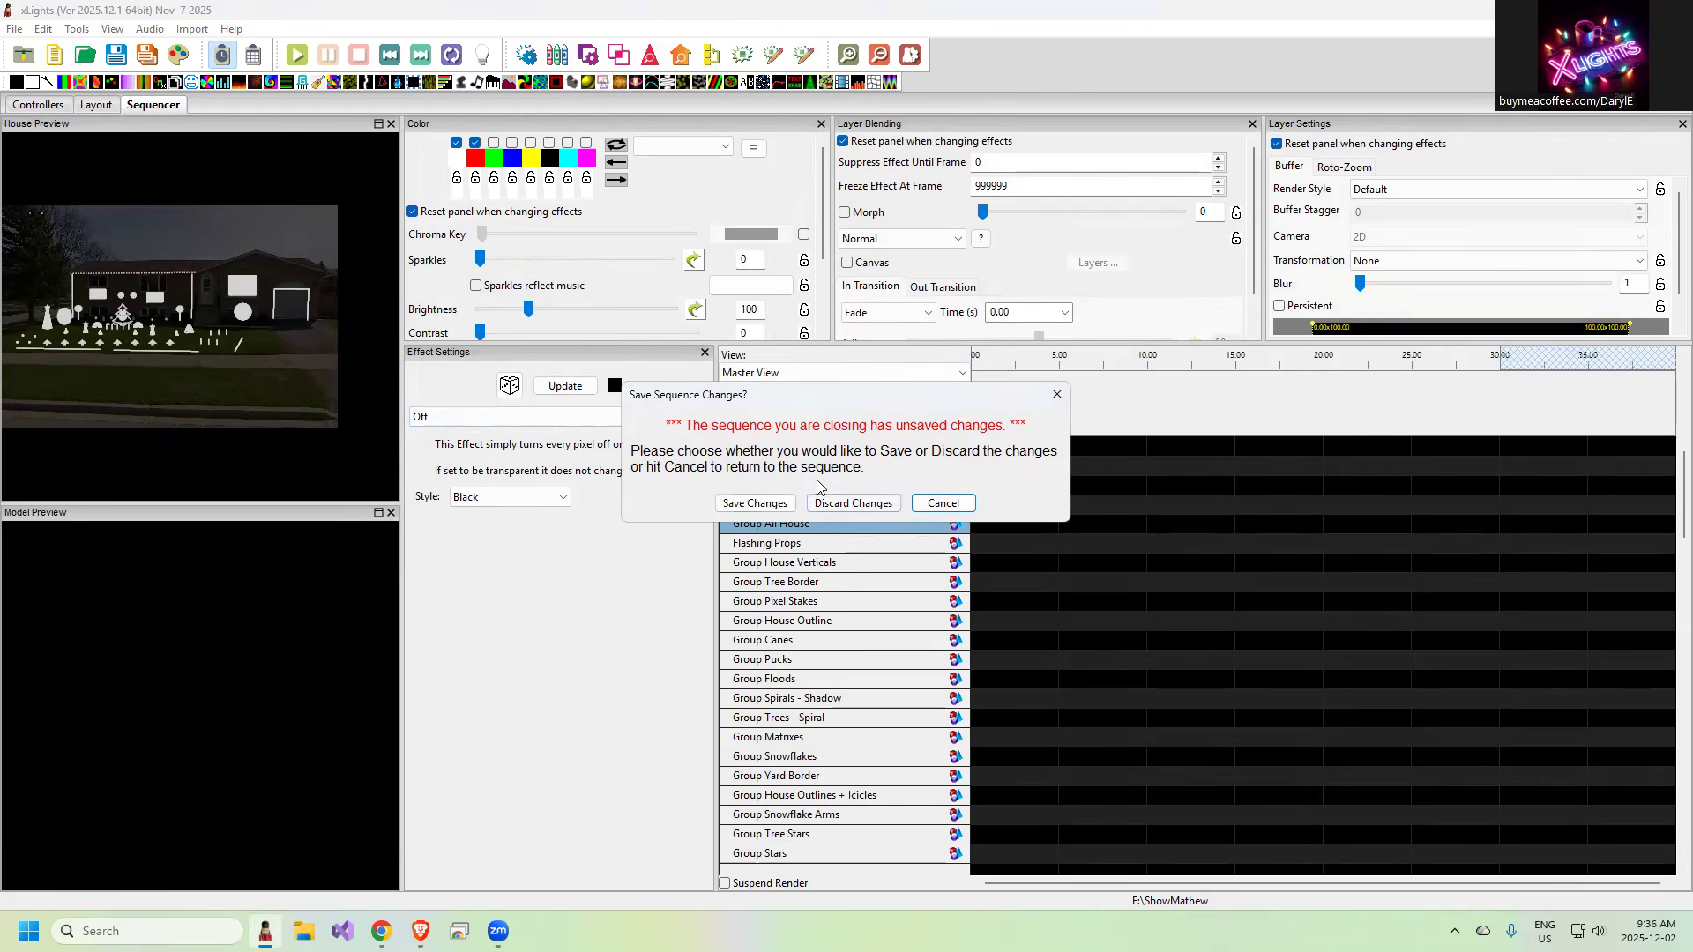
left_click(838, 504)
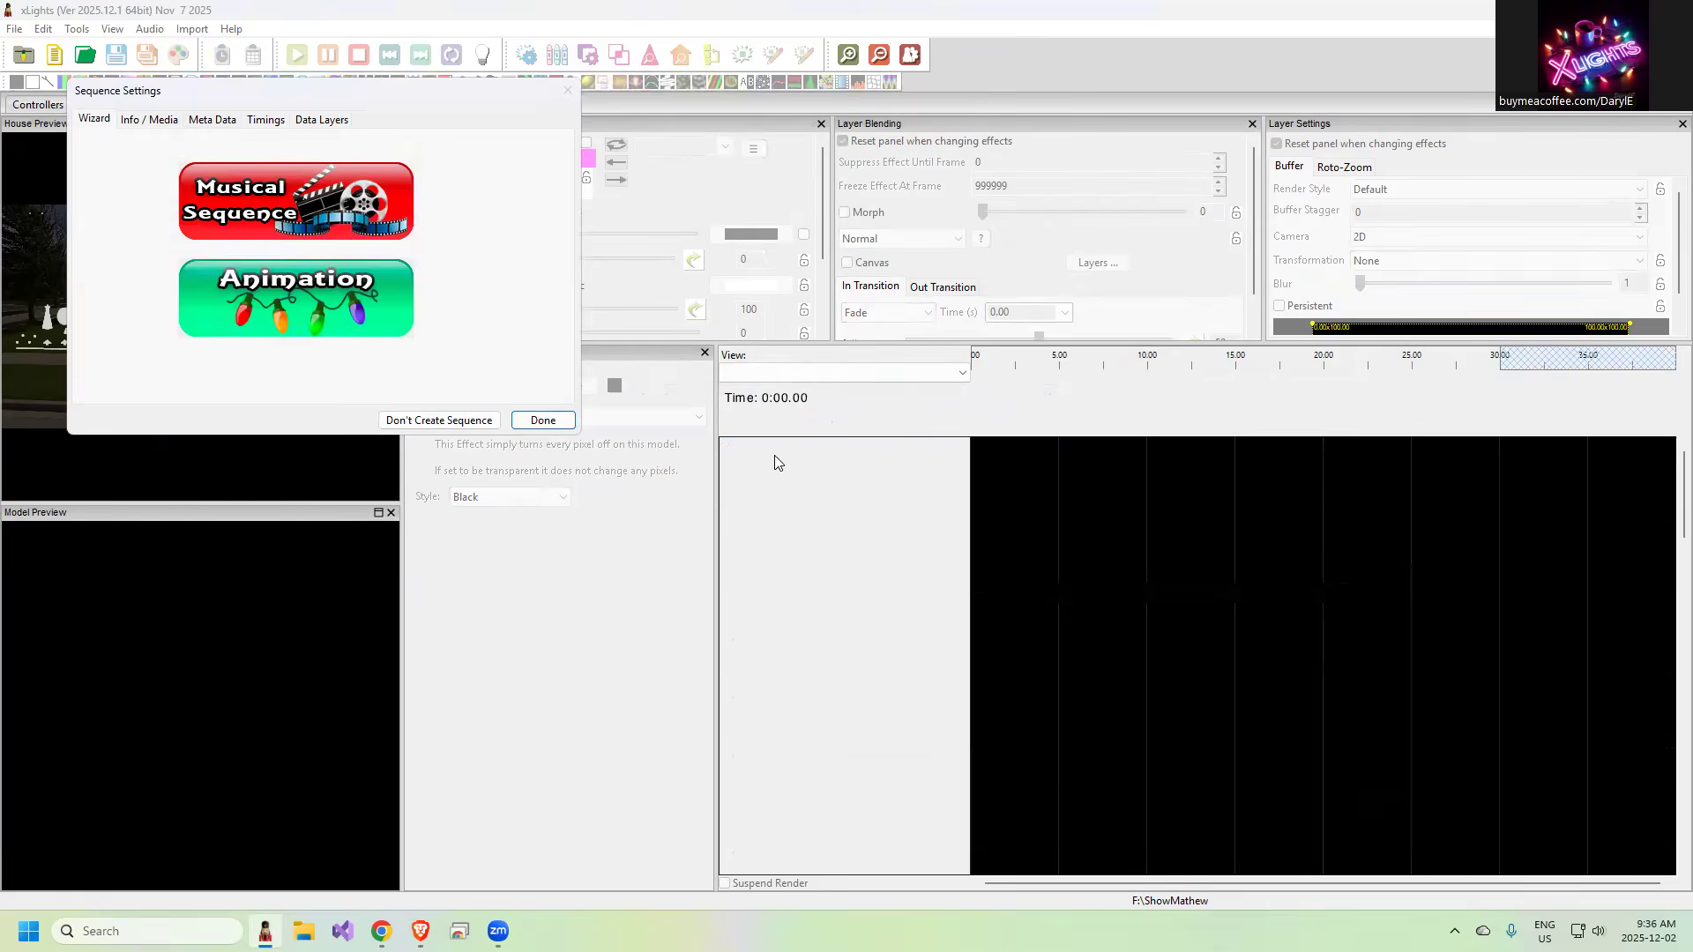
left_click(243, 306)
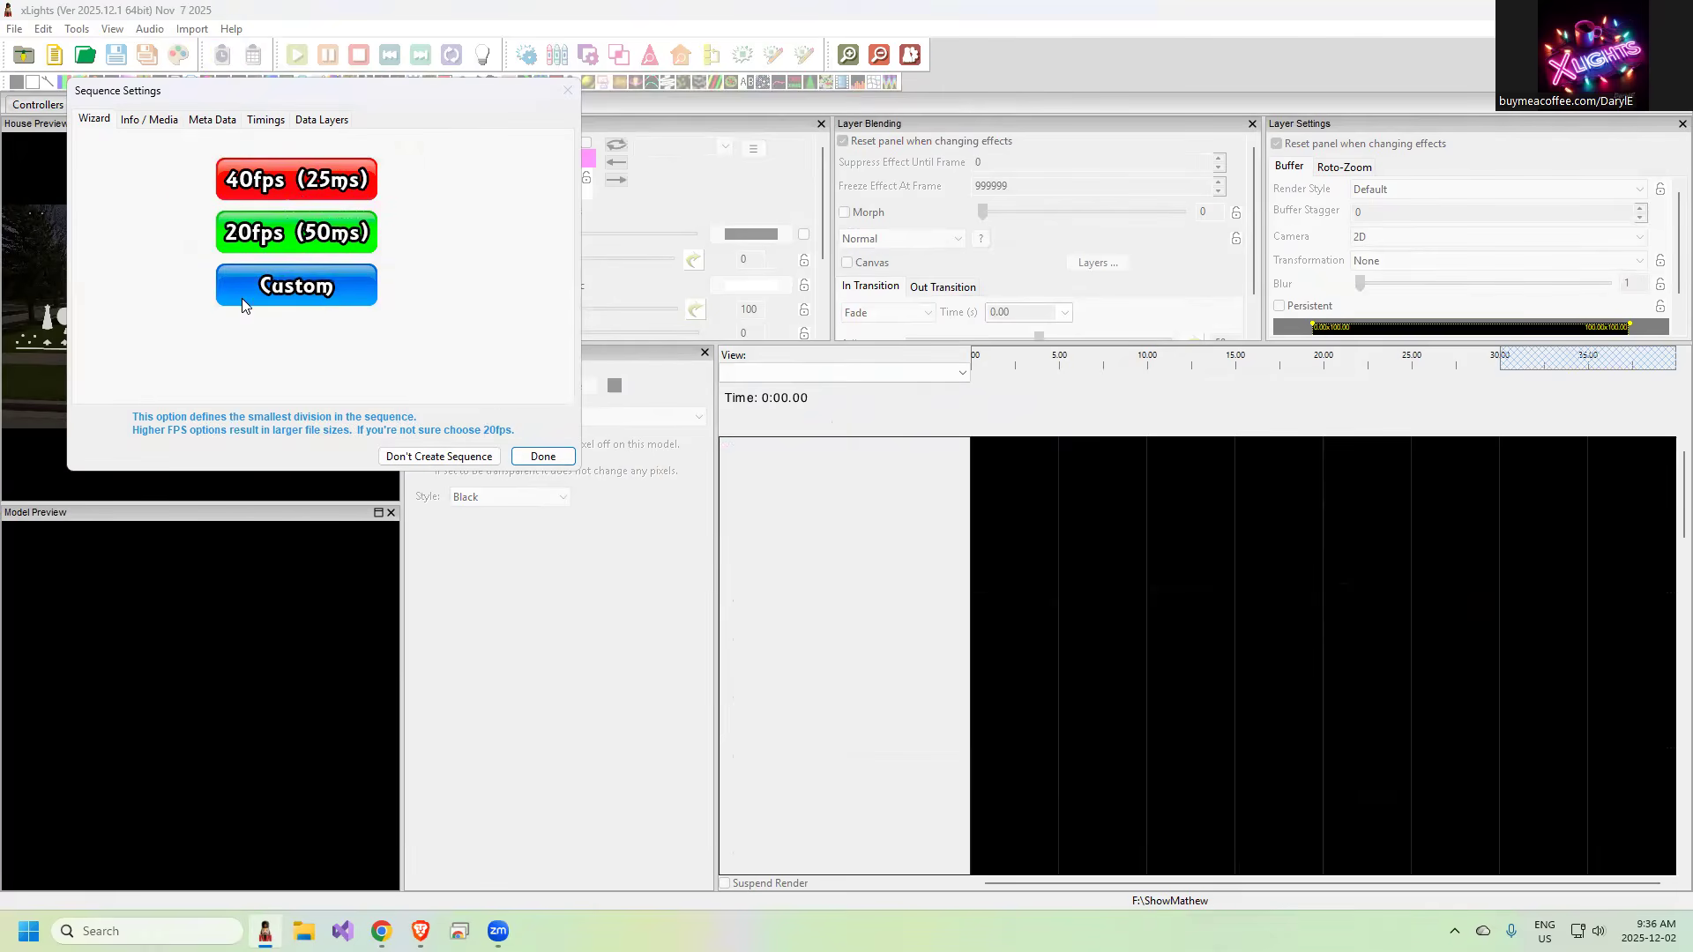
left_click(291, 181)
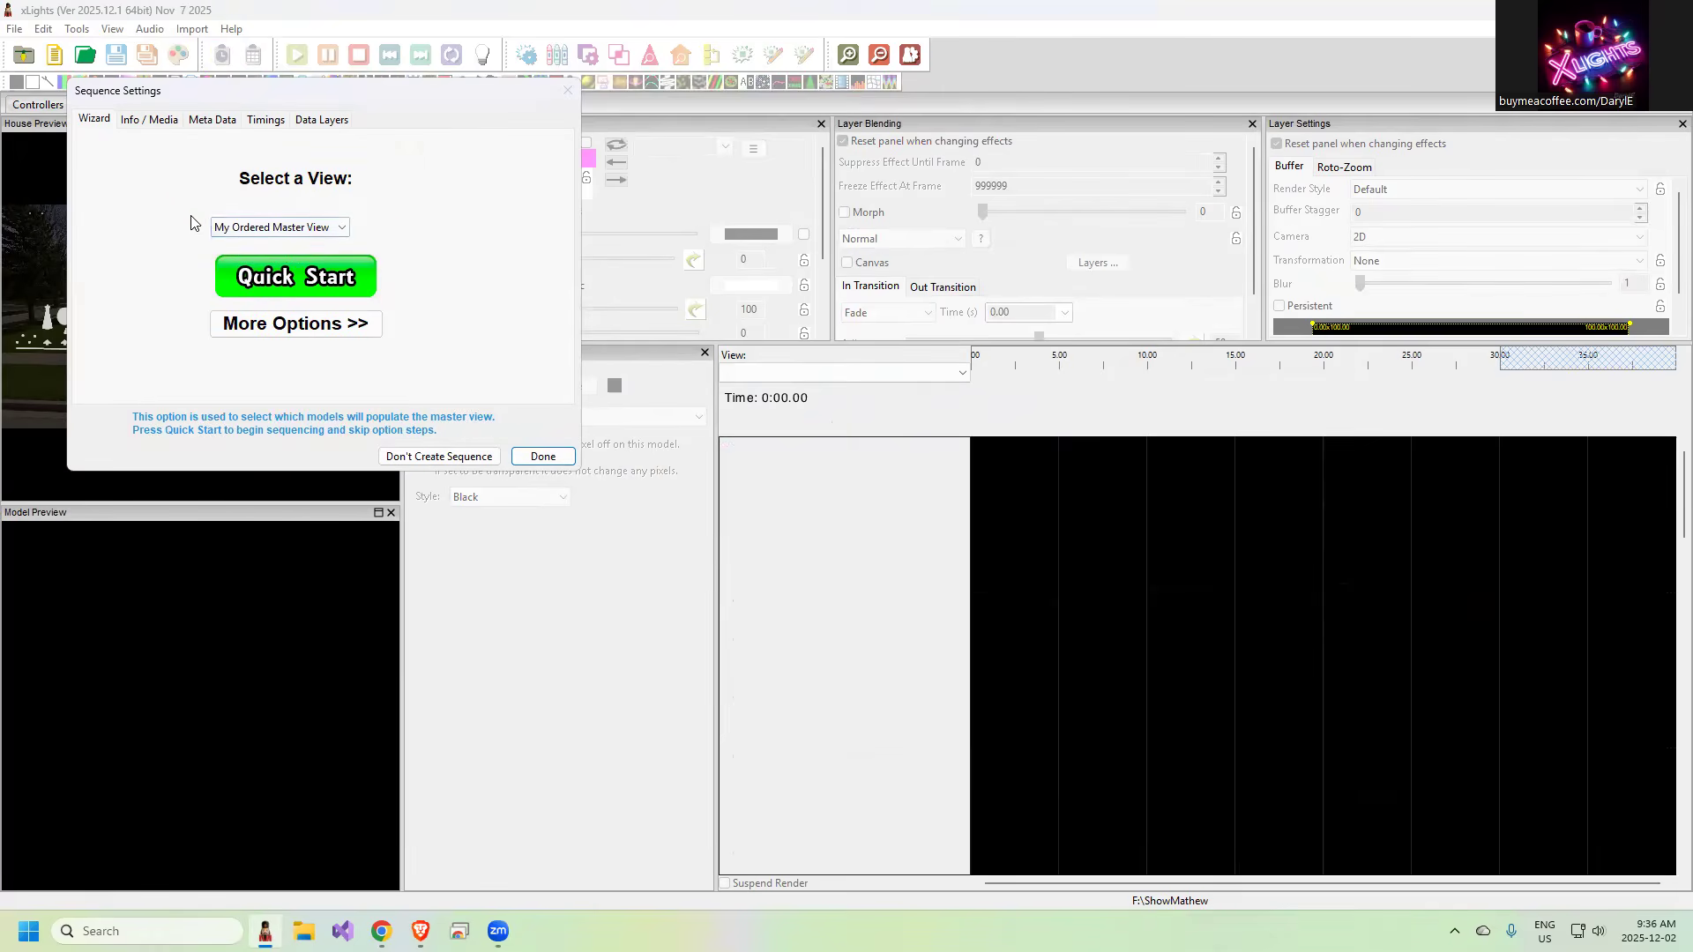
left_click(327, 231)
left_click(327, 237)
left_click(543, 456)
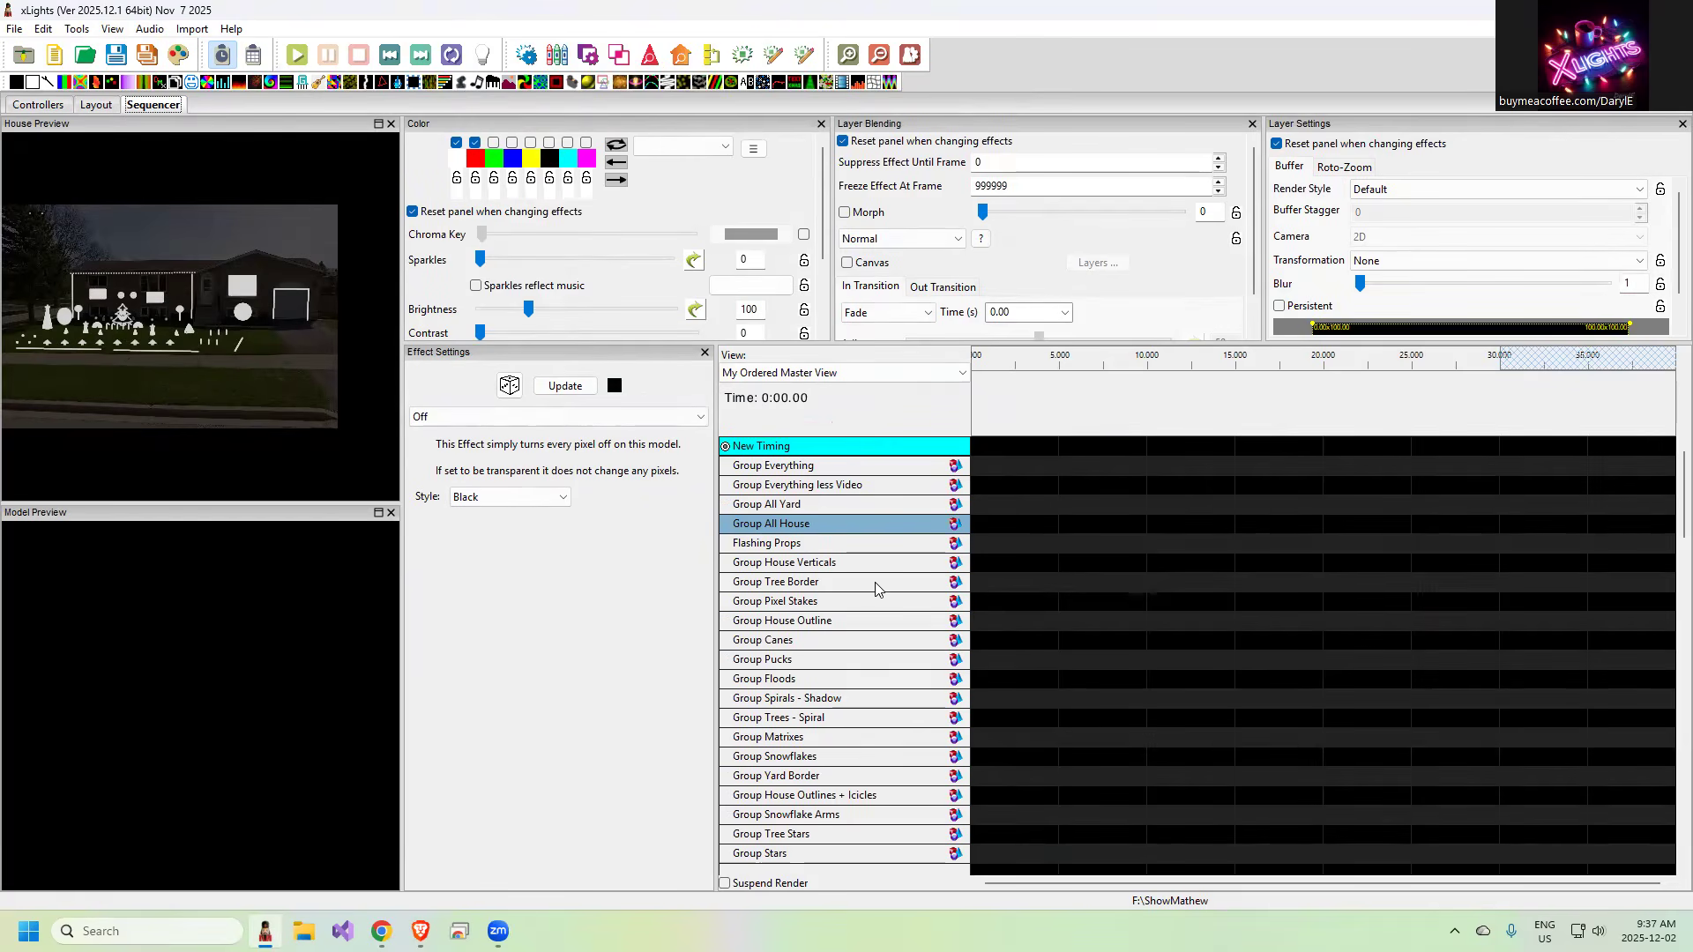
Switch the sequencer to Master View and back to My Ordered Master View to compare their element order
left_click(818, 374)
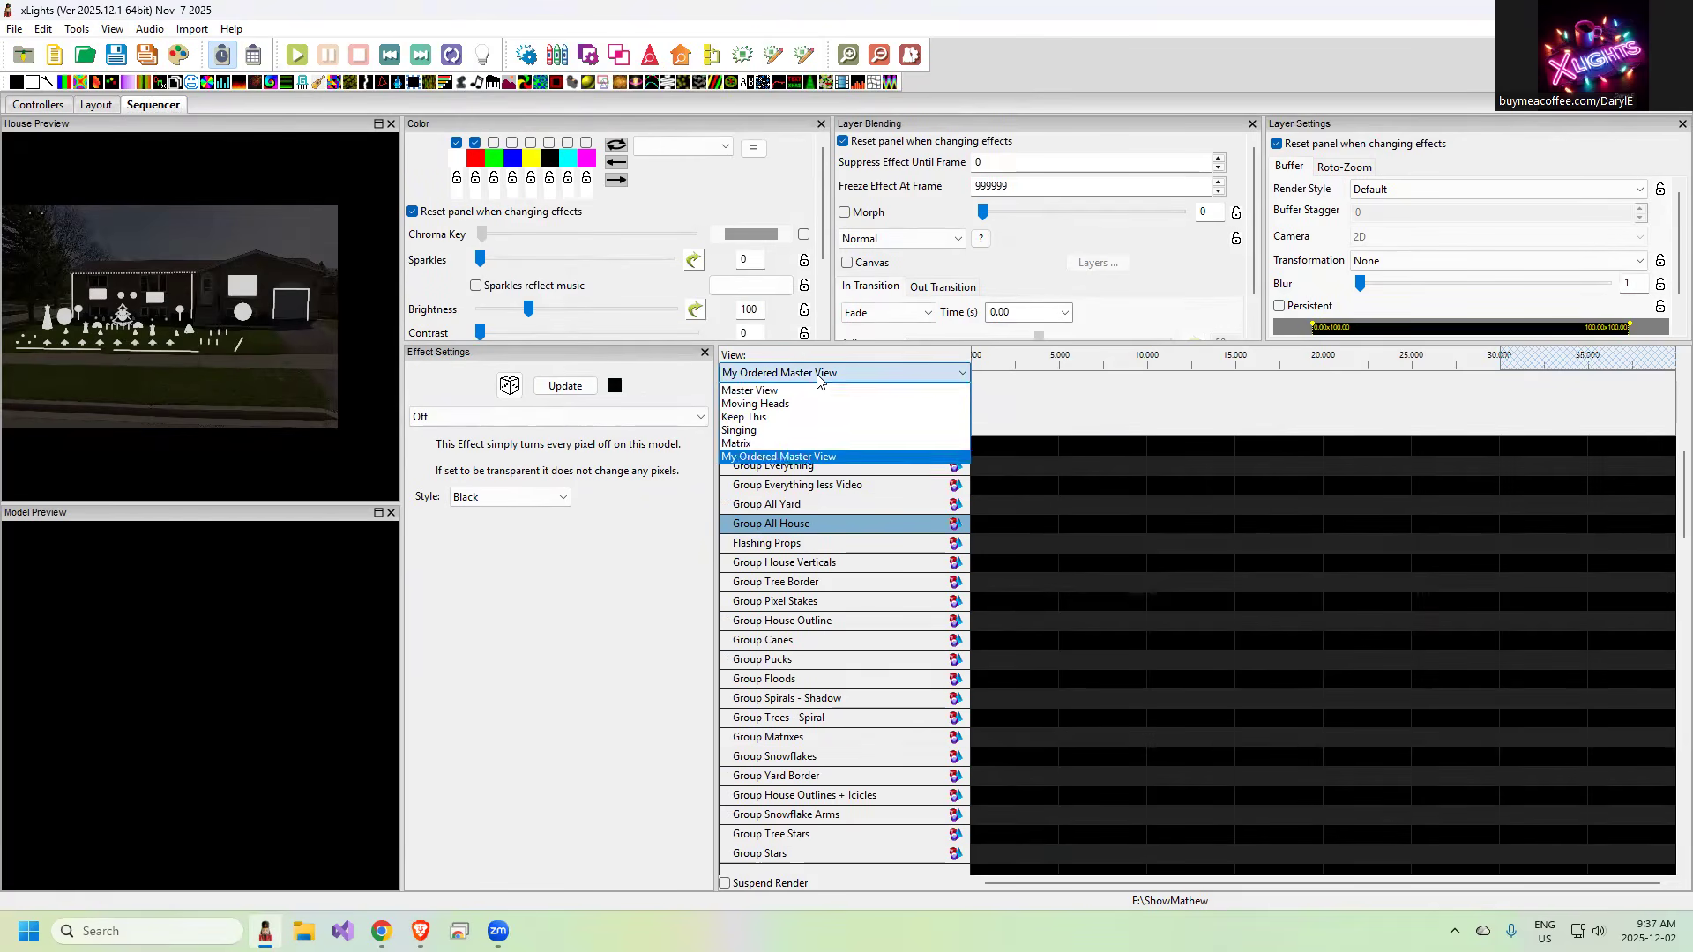
left_click(792, 383)
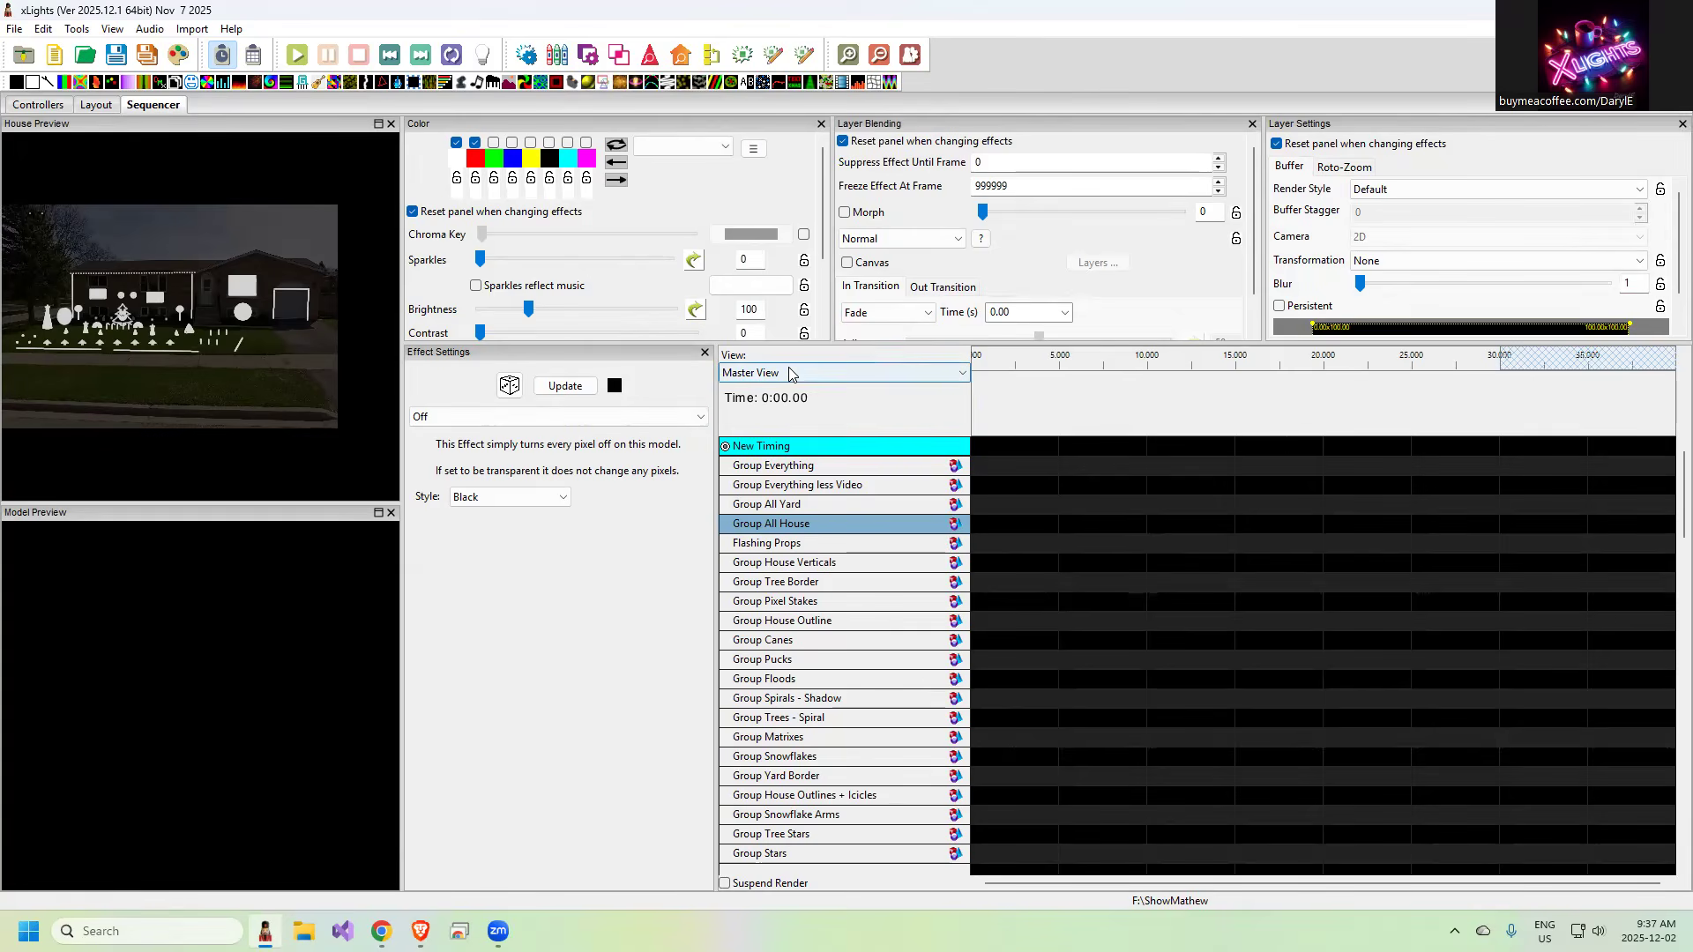
left_click(792, 381)
left_click(797, 457)
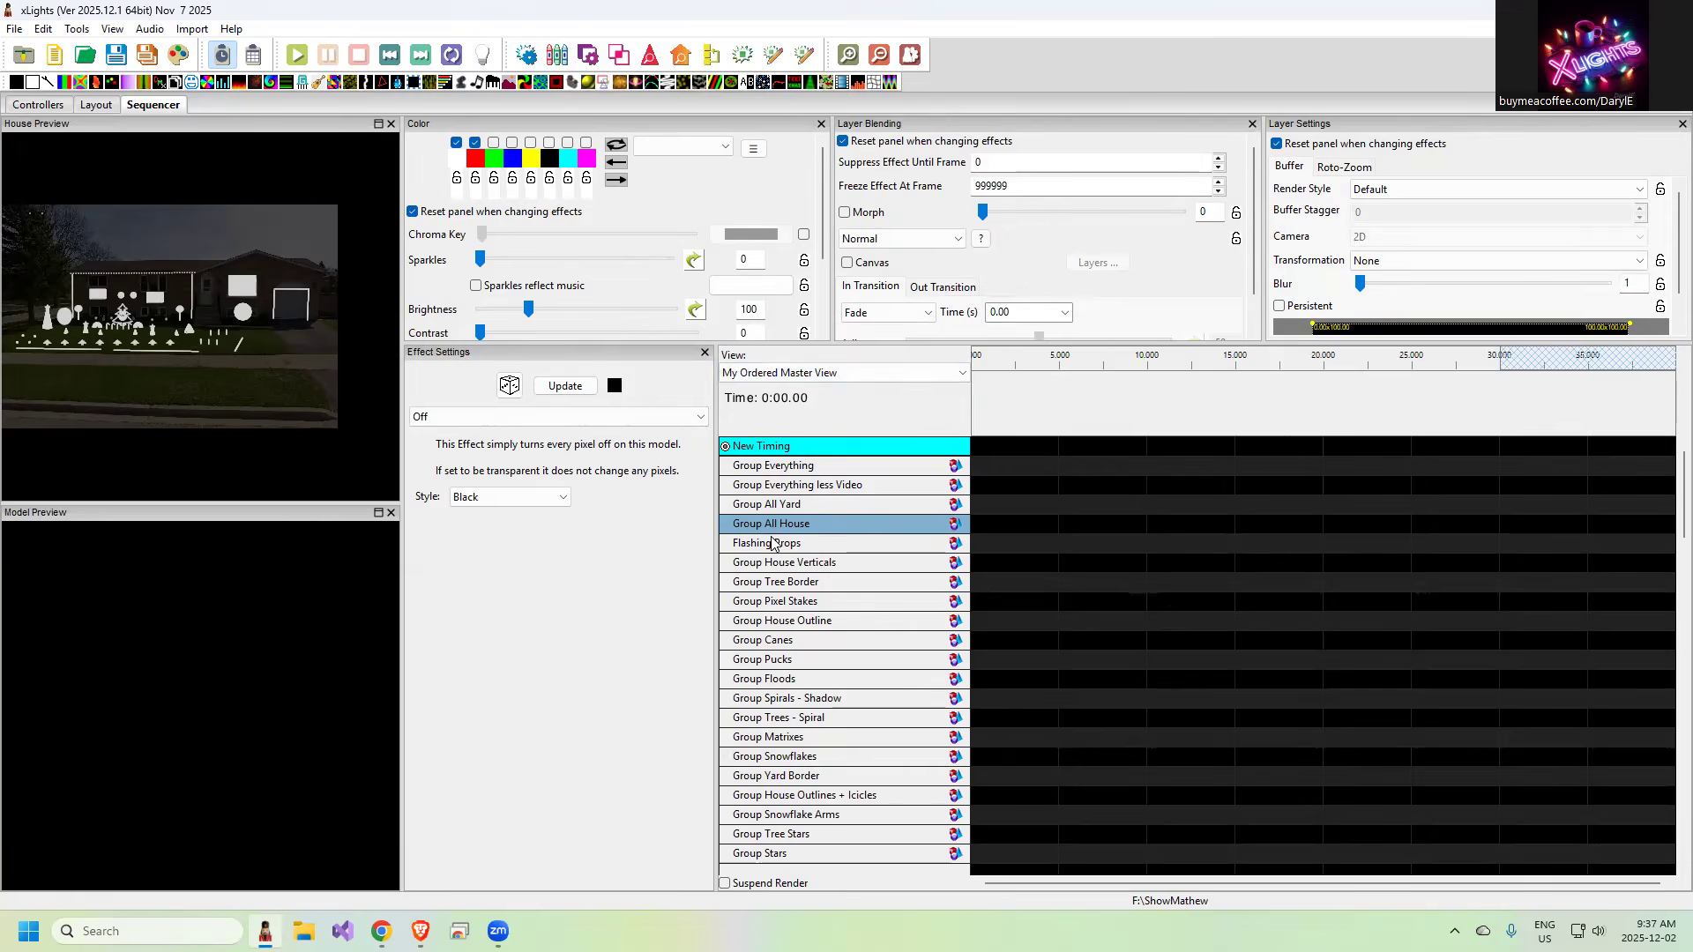
Open the display elements editor, inspect the Master View's elements, and close the editor
right_click(867, 653)
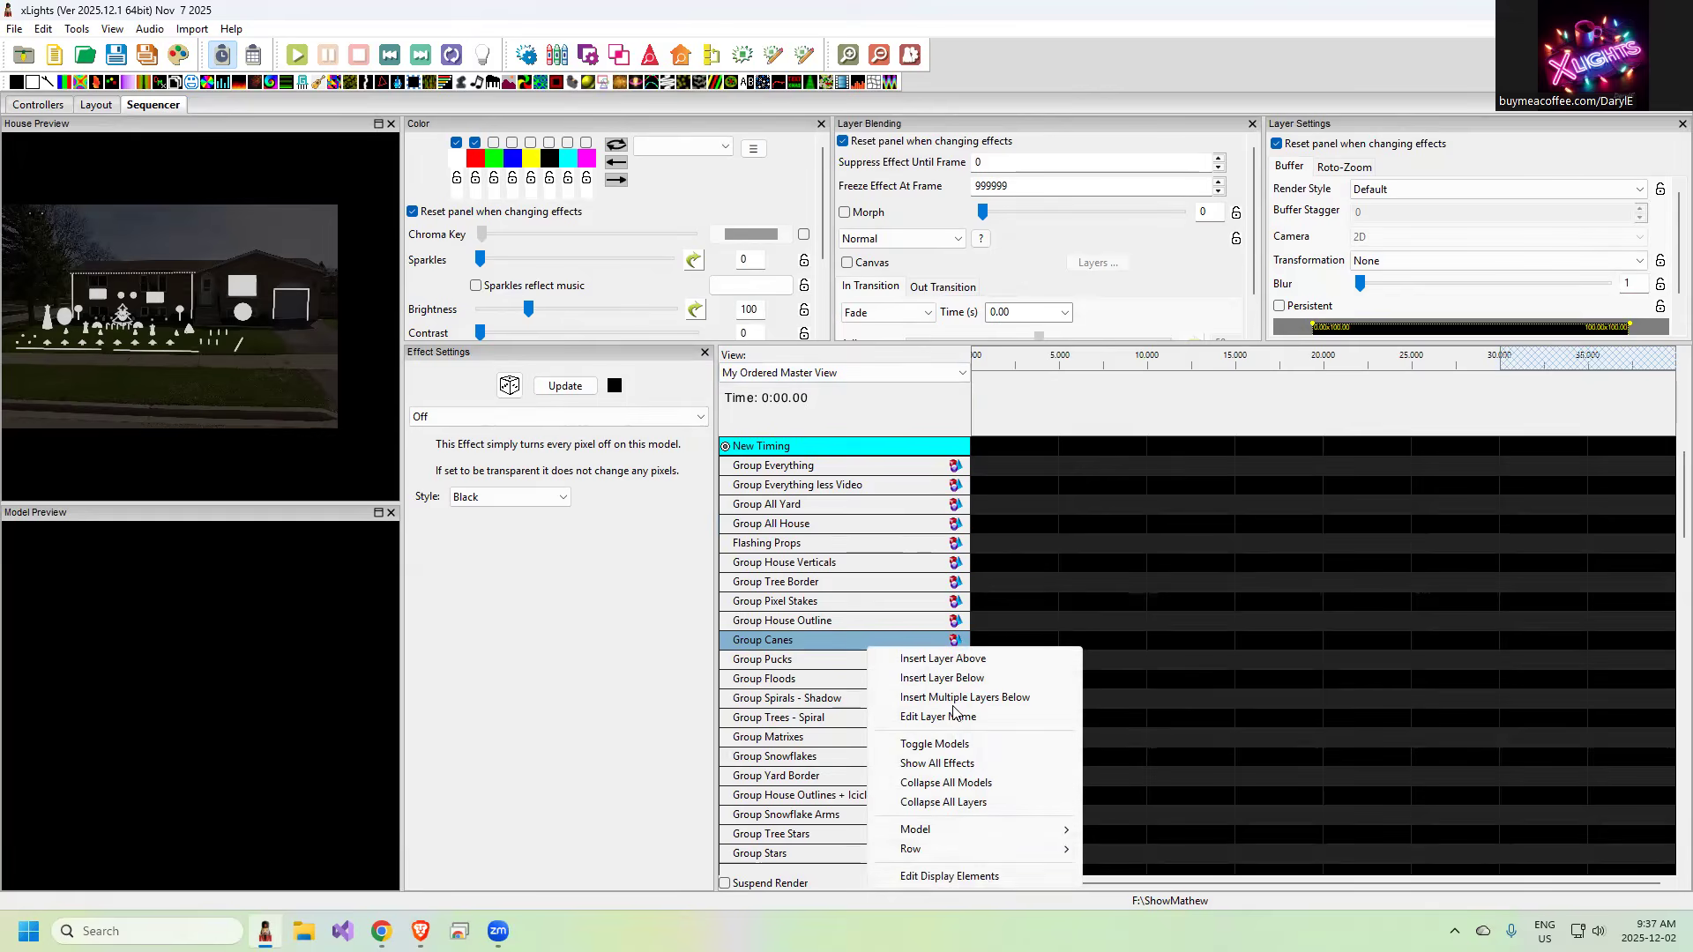
left_click(988, 880)
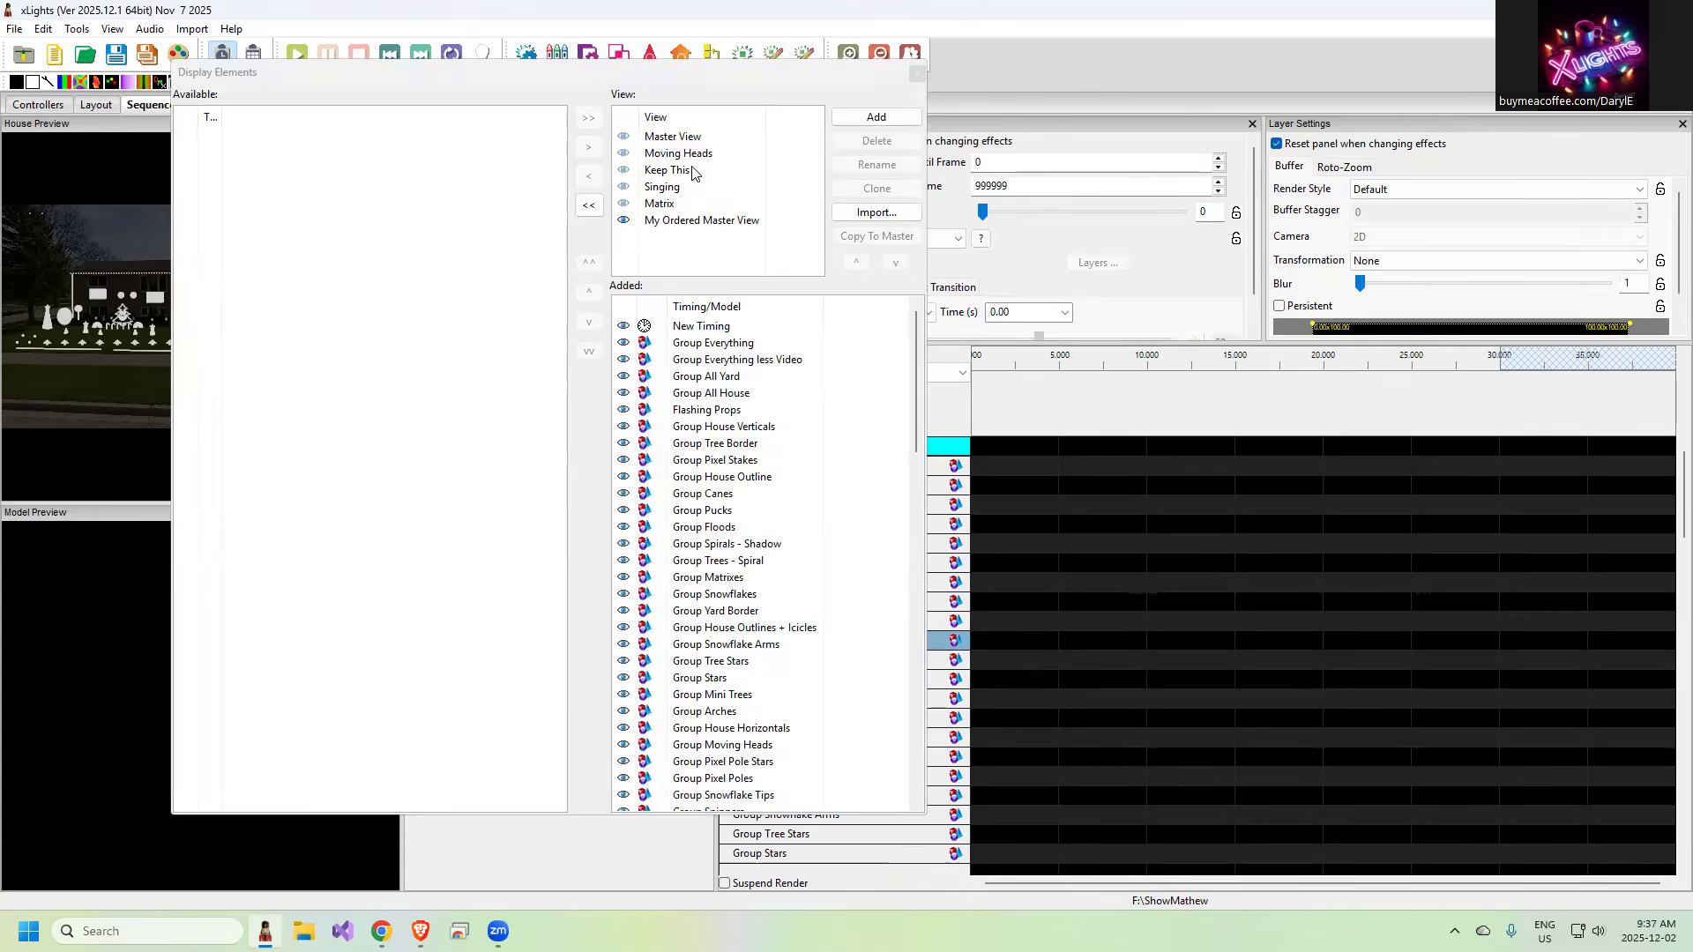
left_click(688, 138)
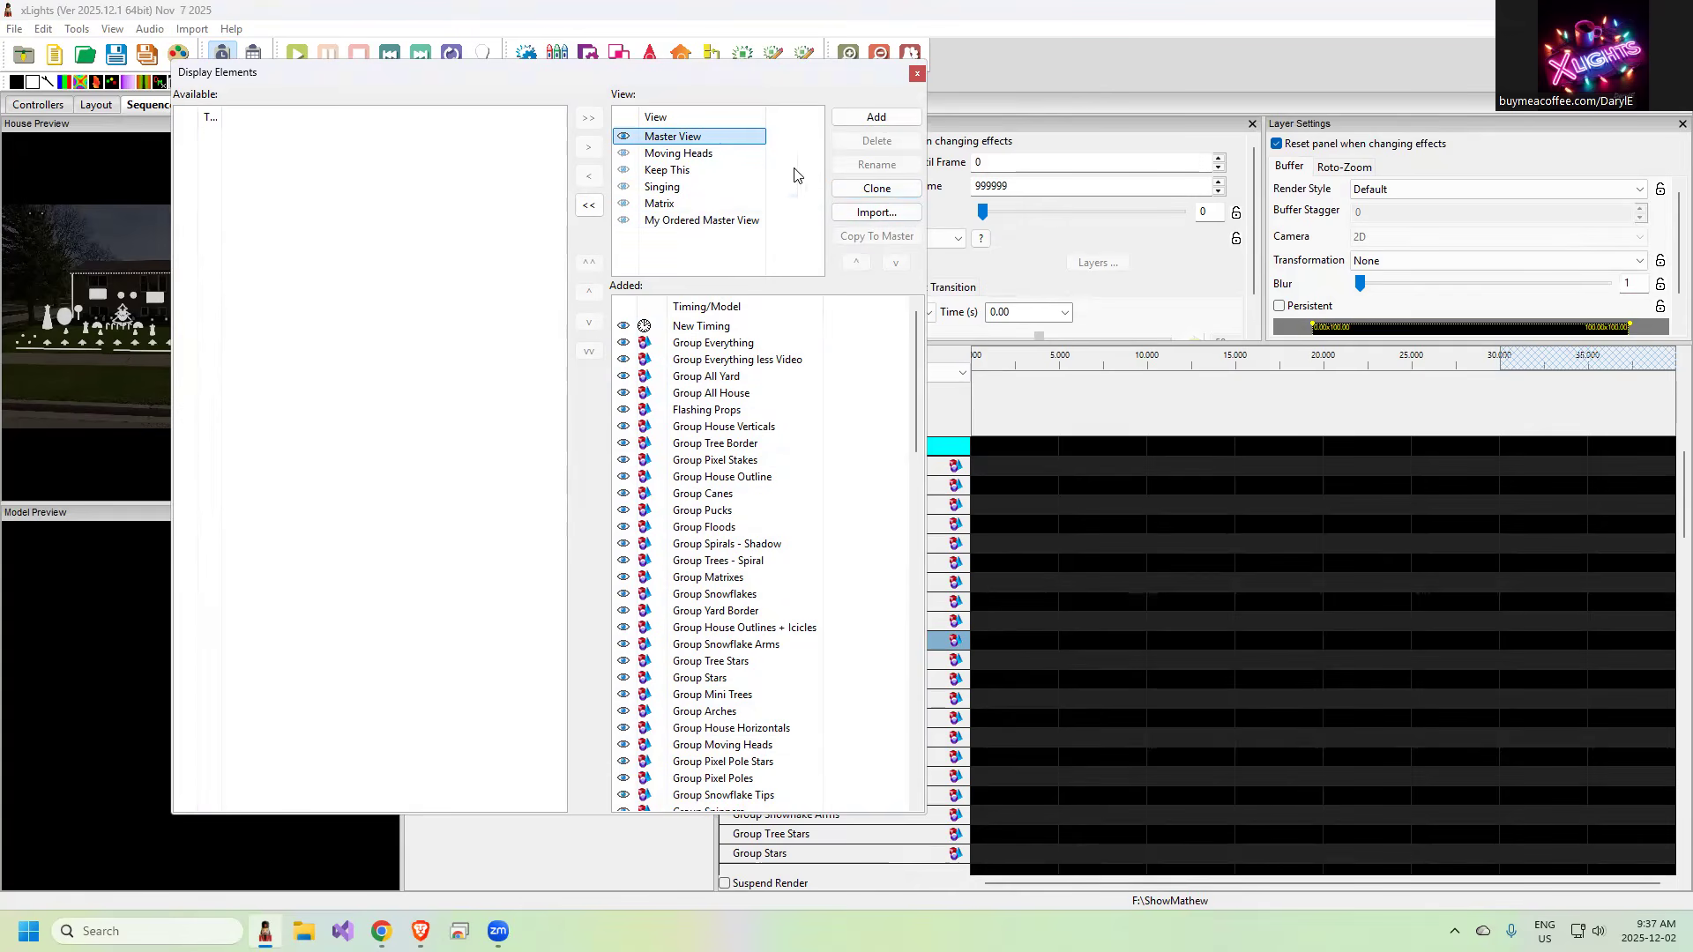
left_click(917, 73)
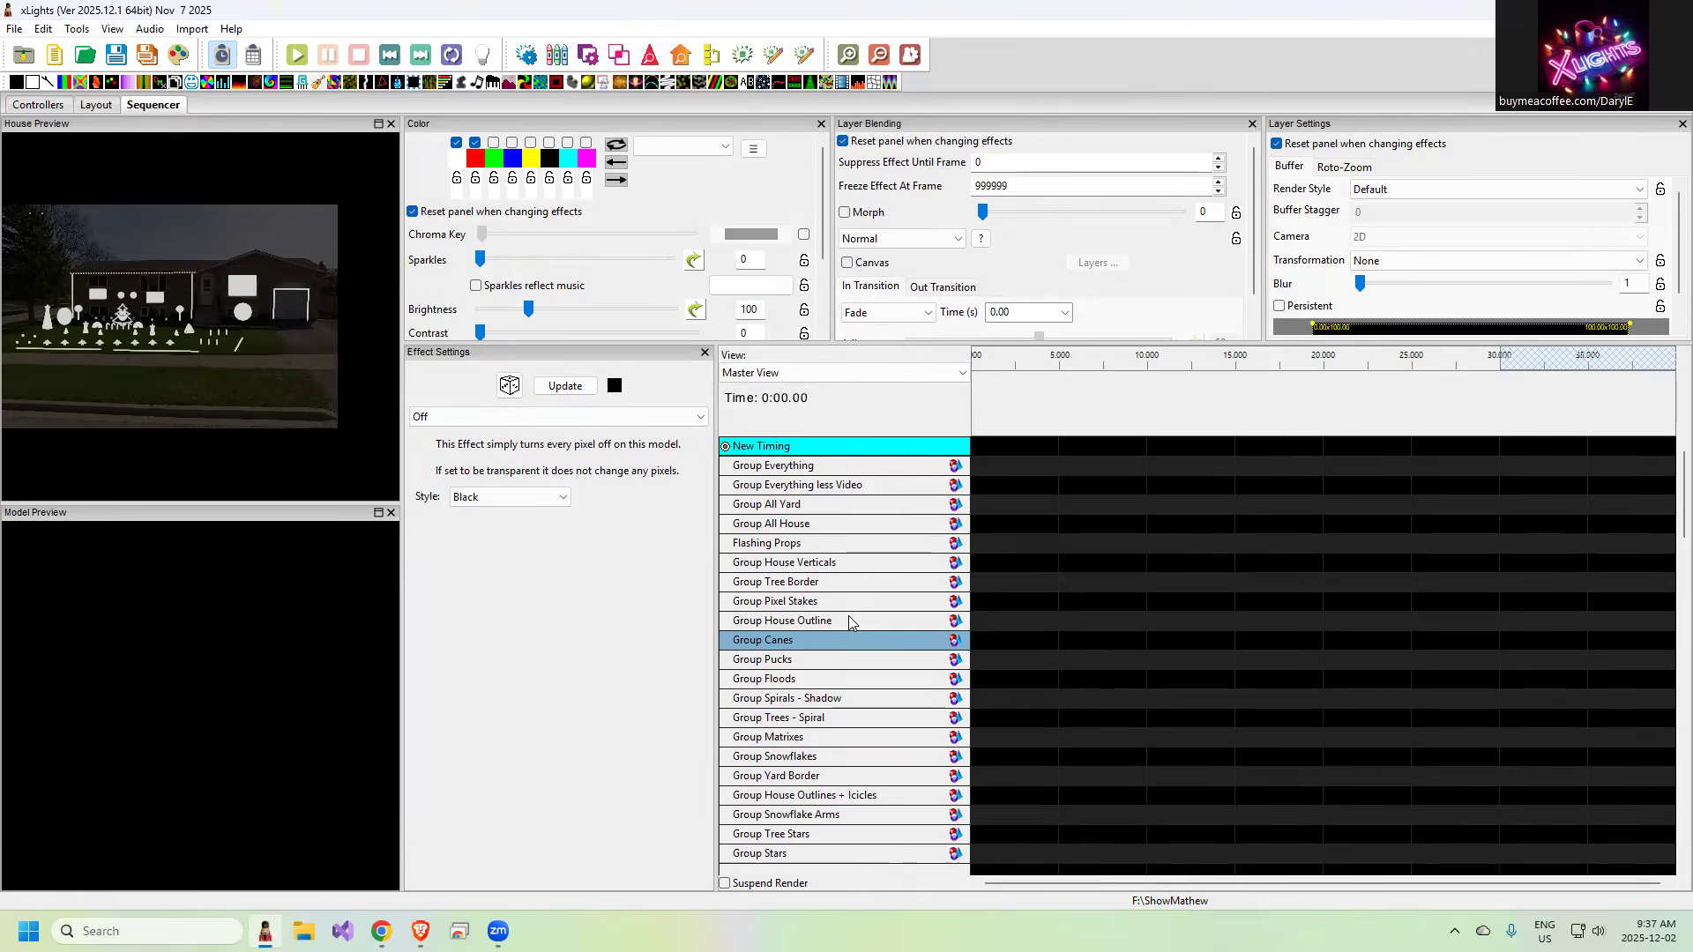
Create another 40fps (25ms) animation sequence populated from My Ordered Master View, discarding the current sequence's changes
left_click(55, 58)
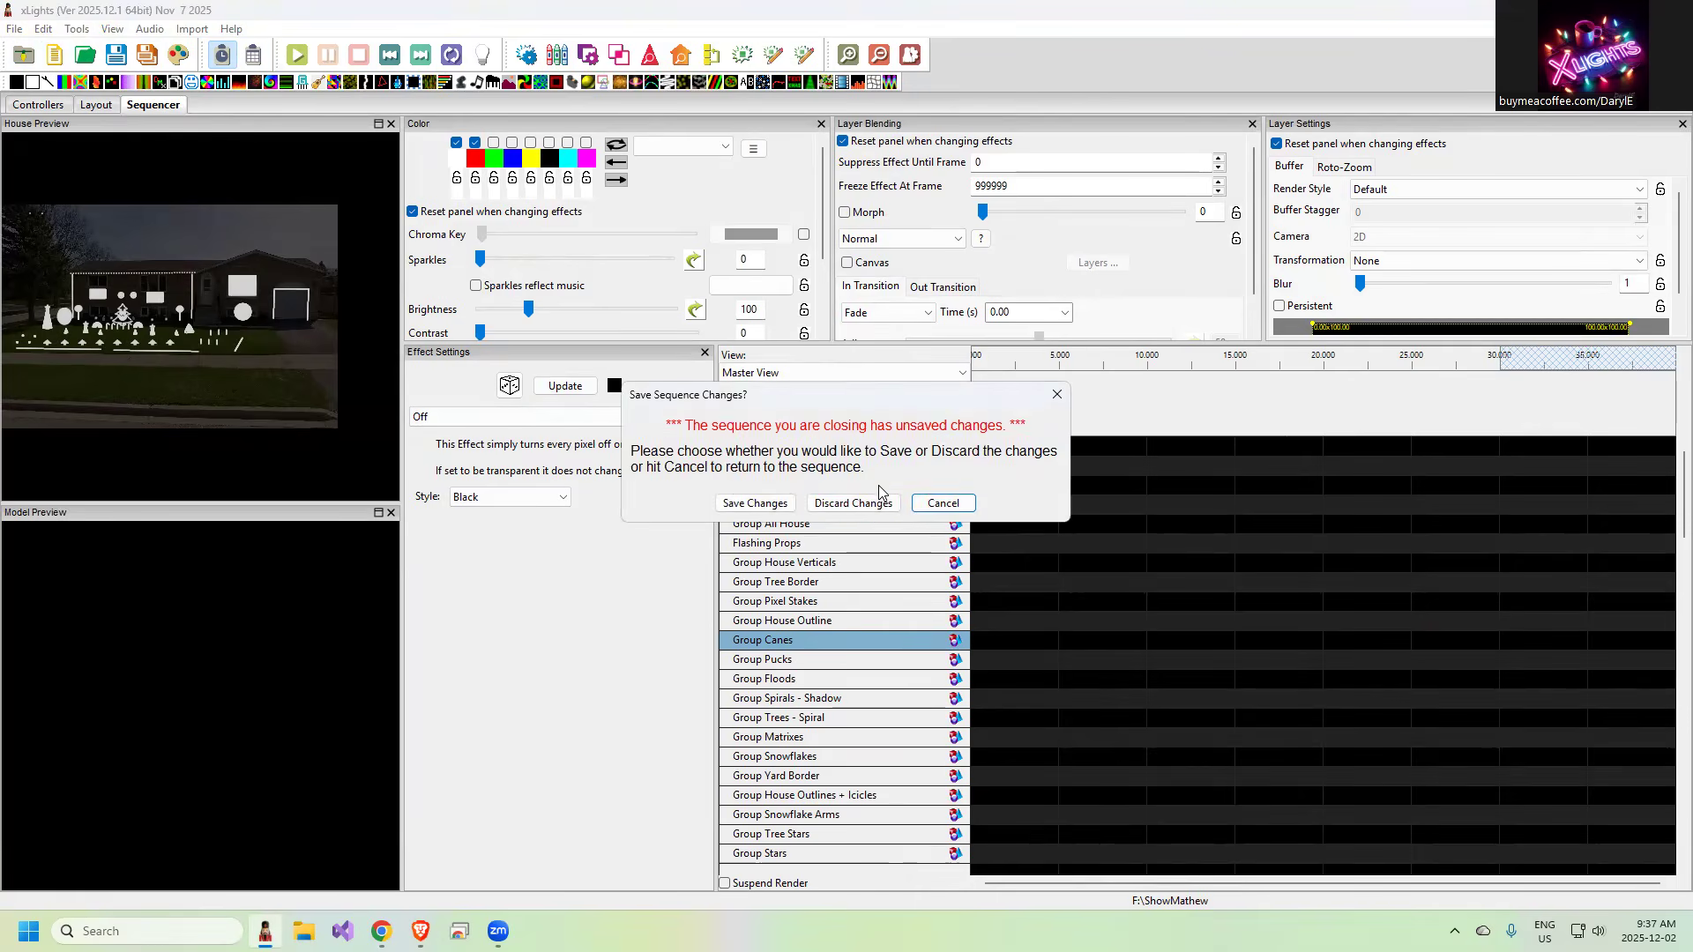
left_click(855, 504)
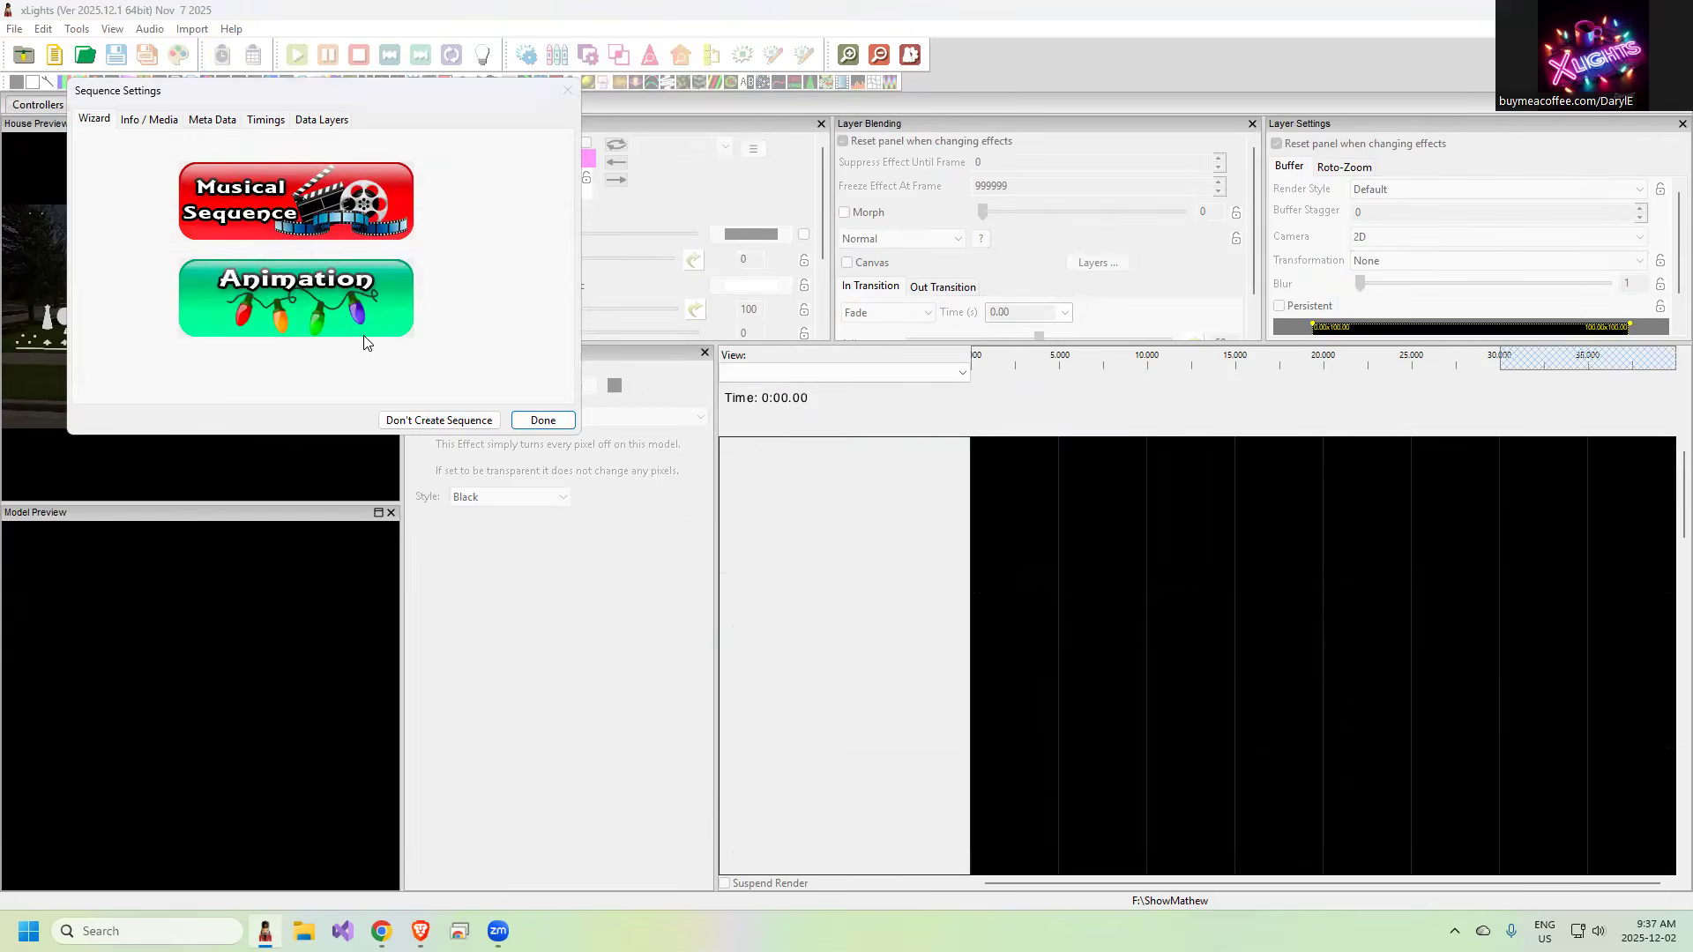
left_click(287, 295)
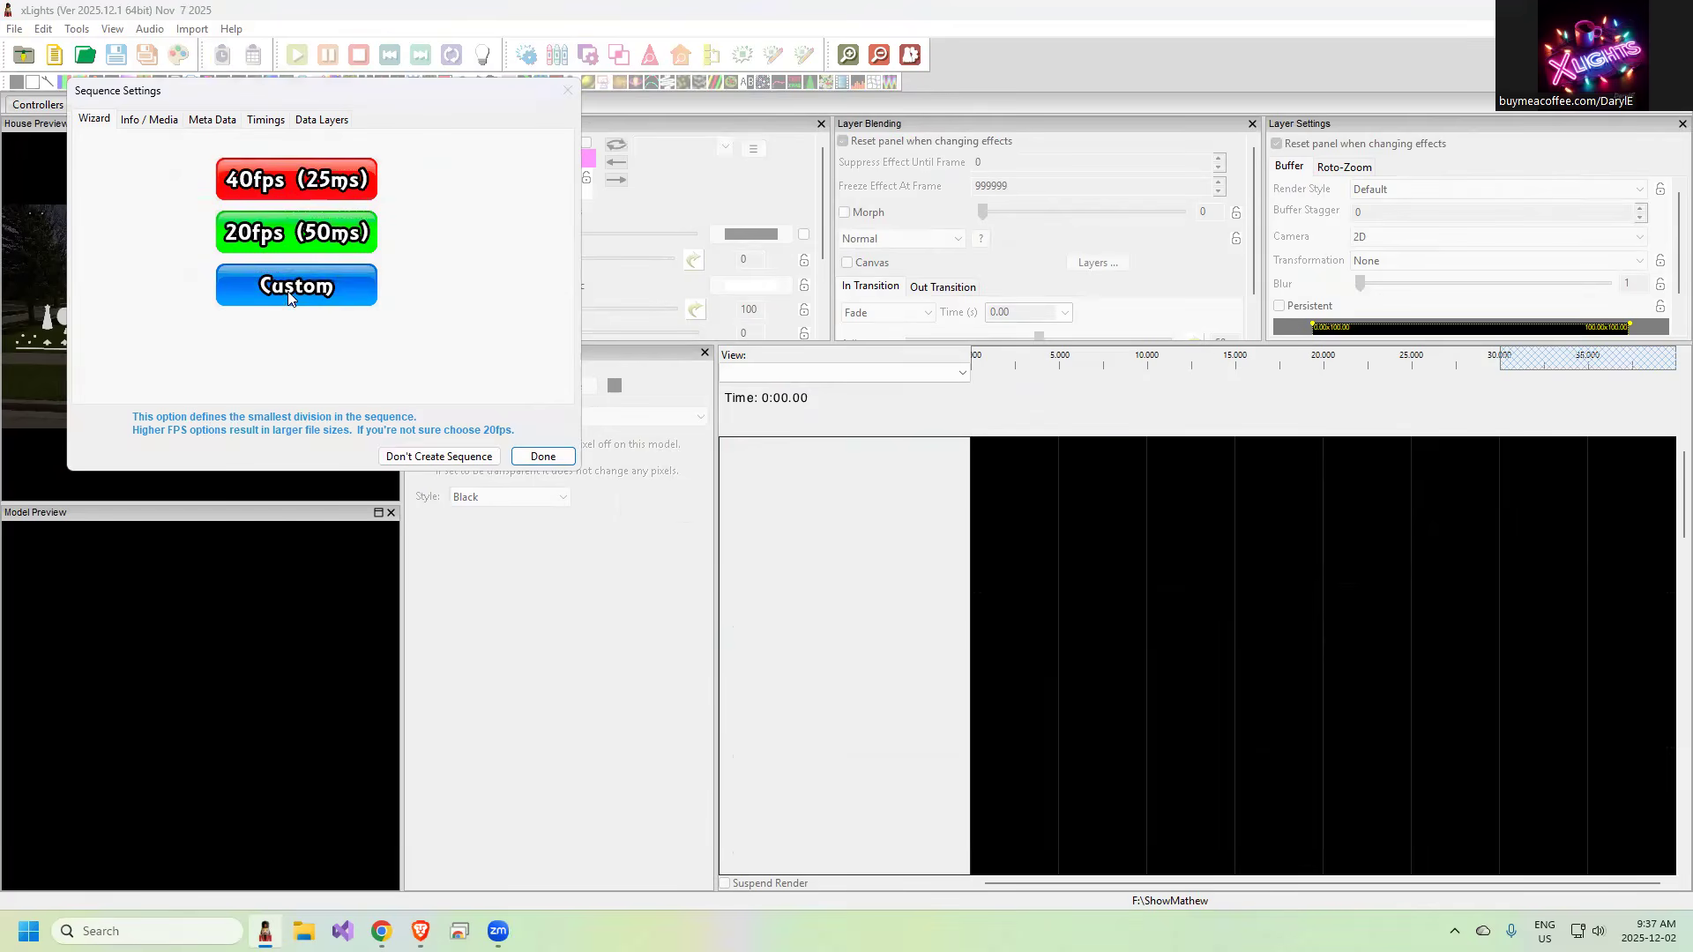
left_click(286, 179)
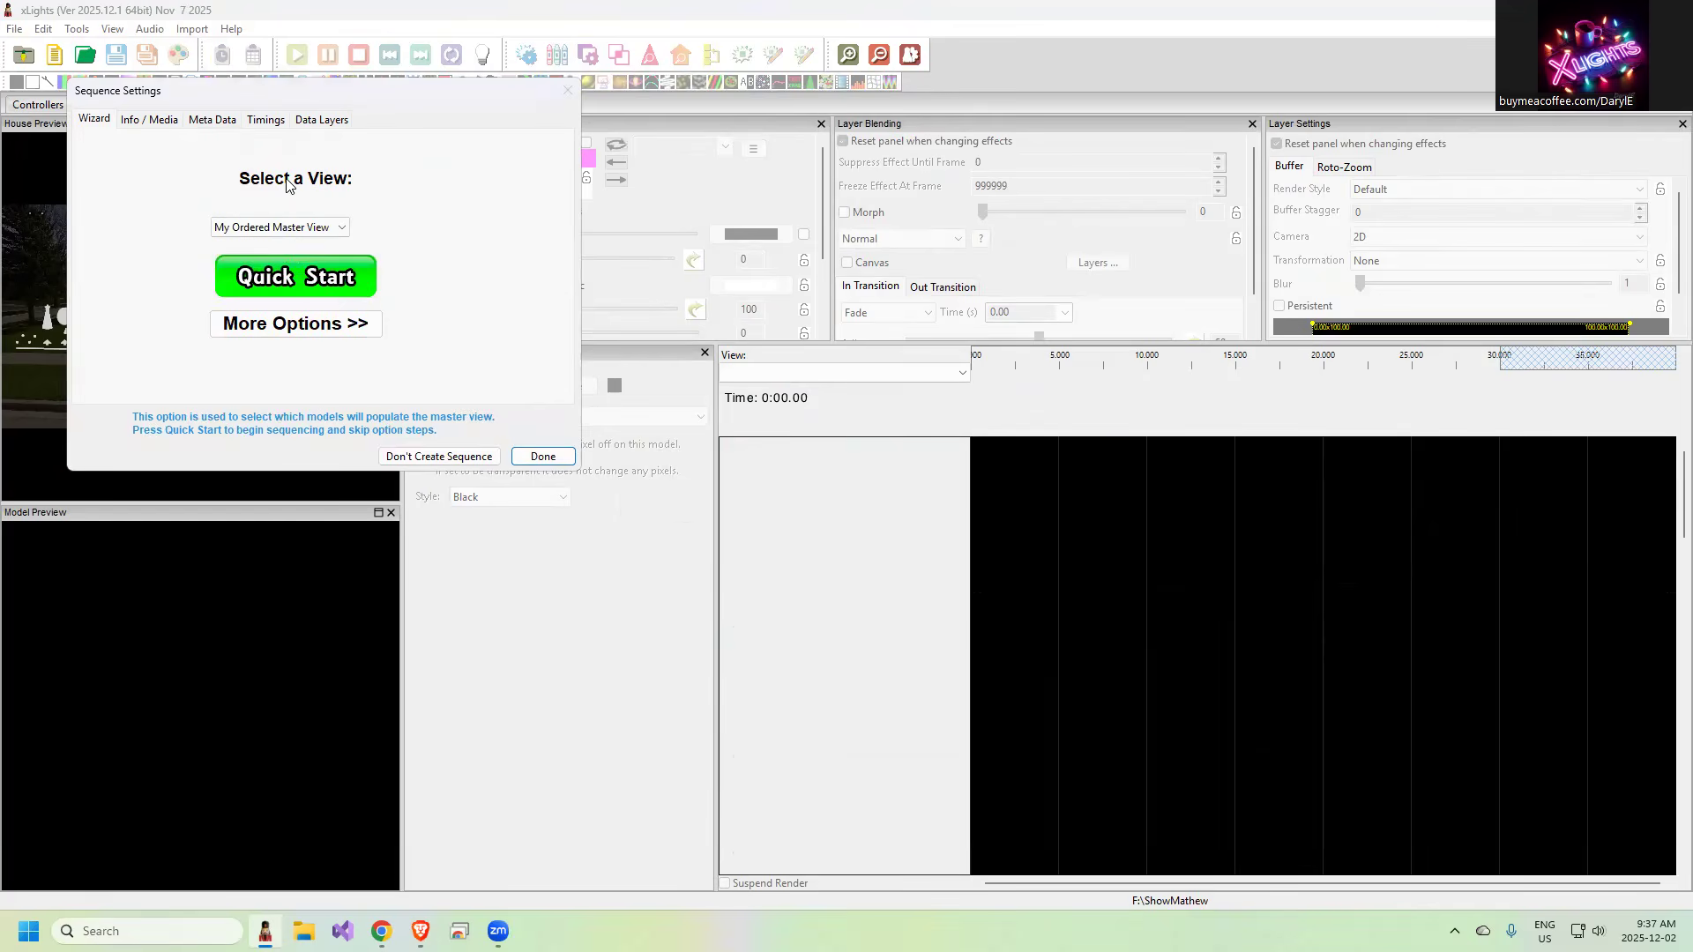
left_click(283, 227)
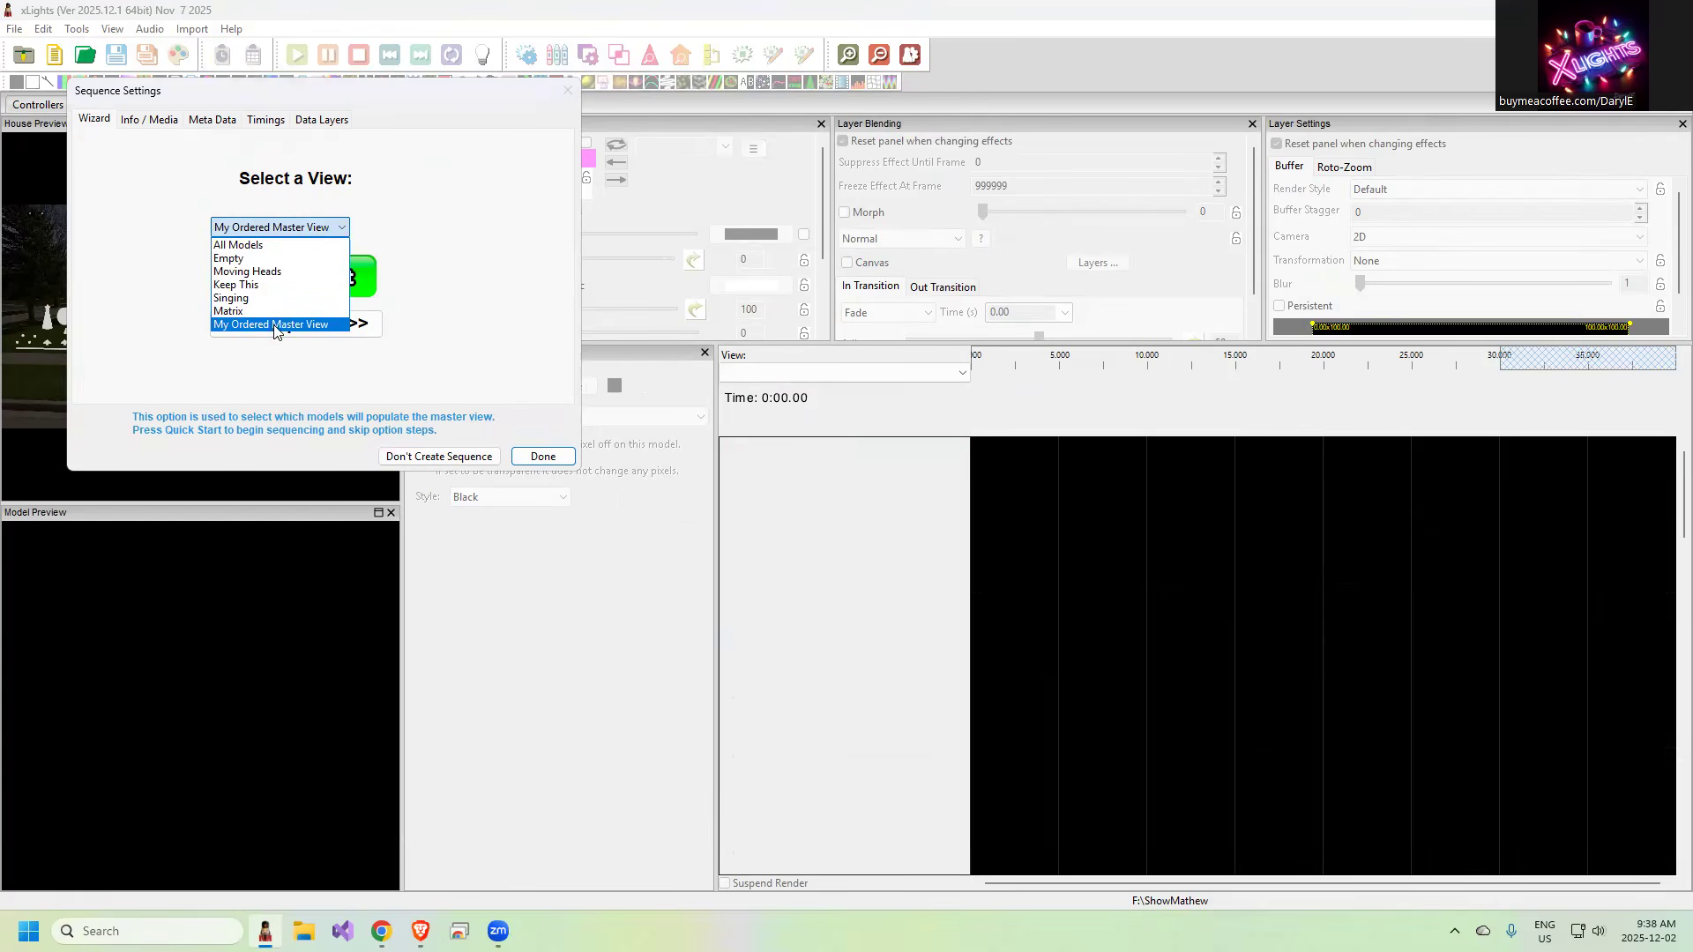
left_click(272, 325)
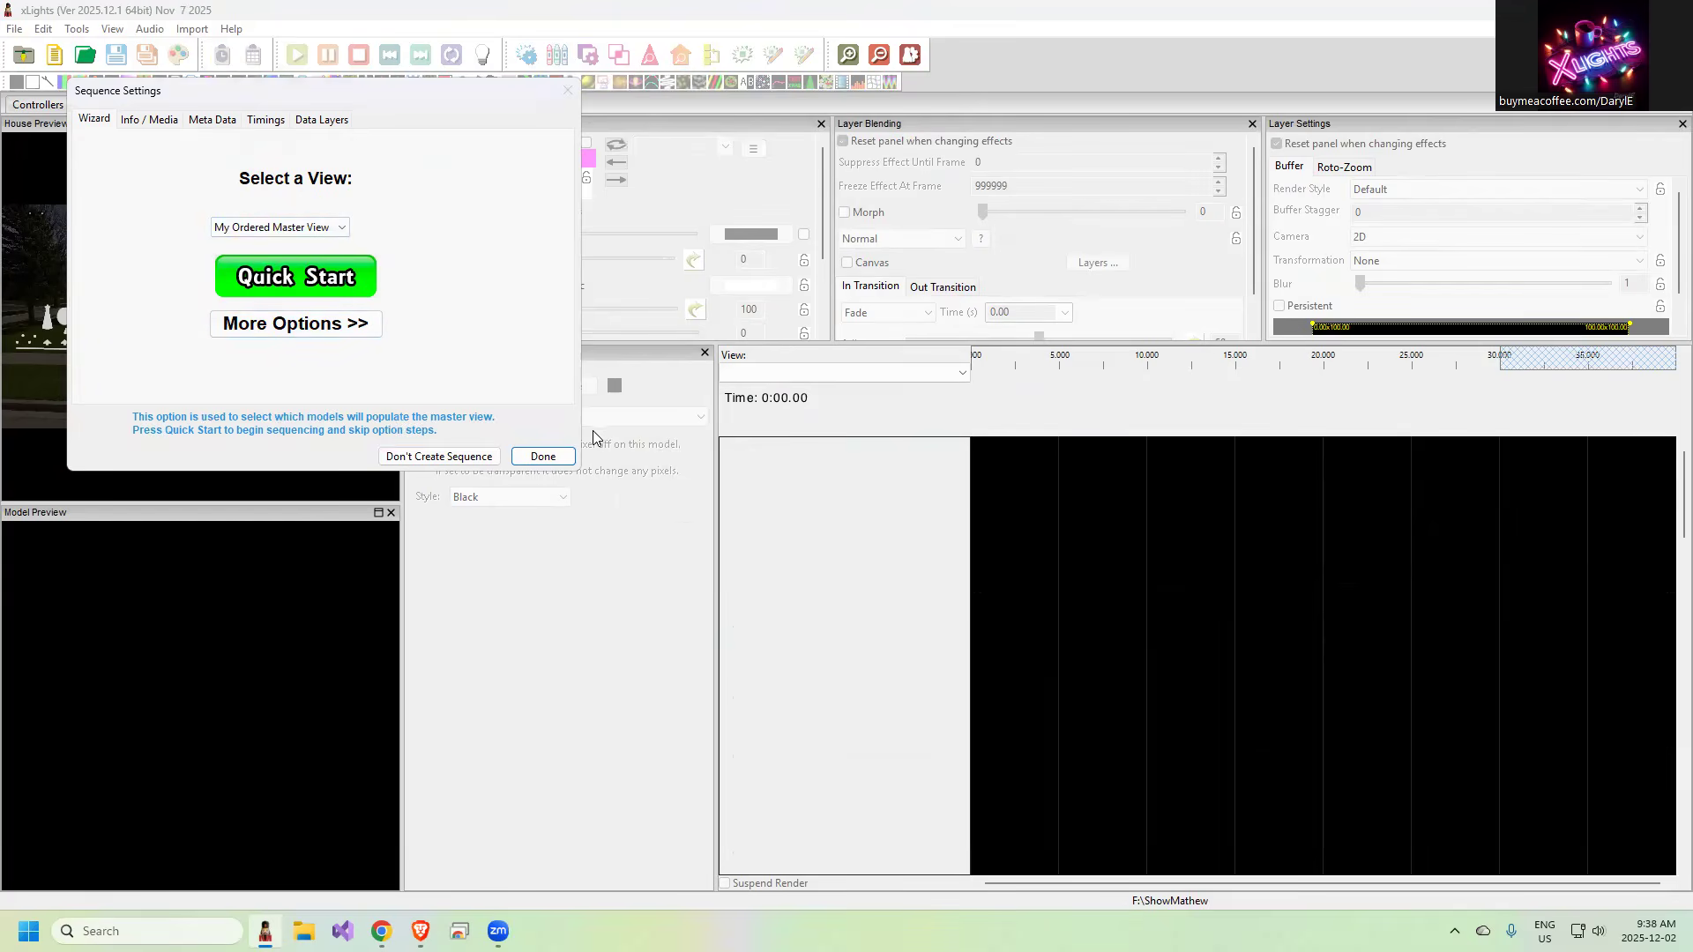
left_click(543, 457)
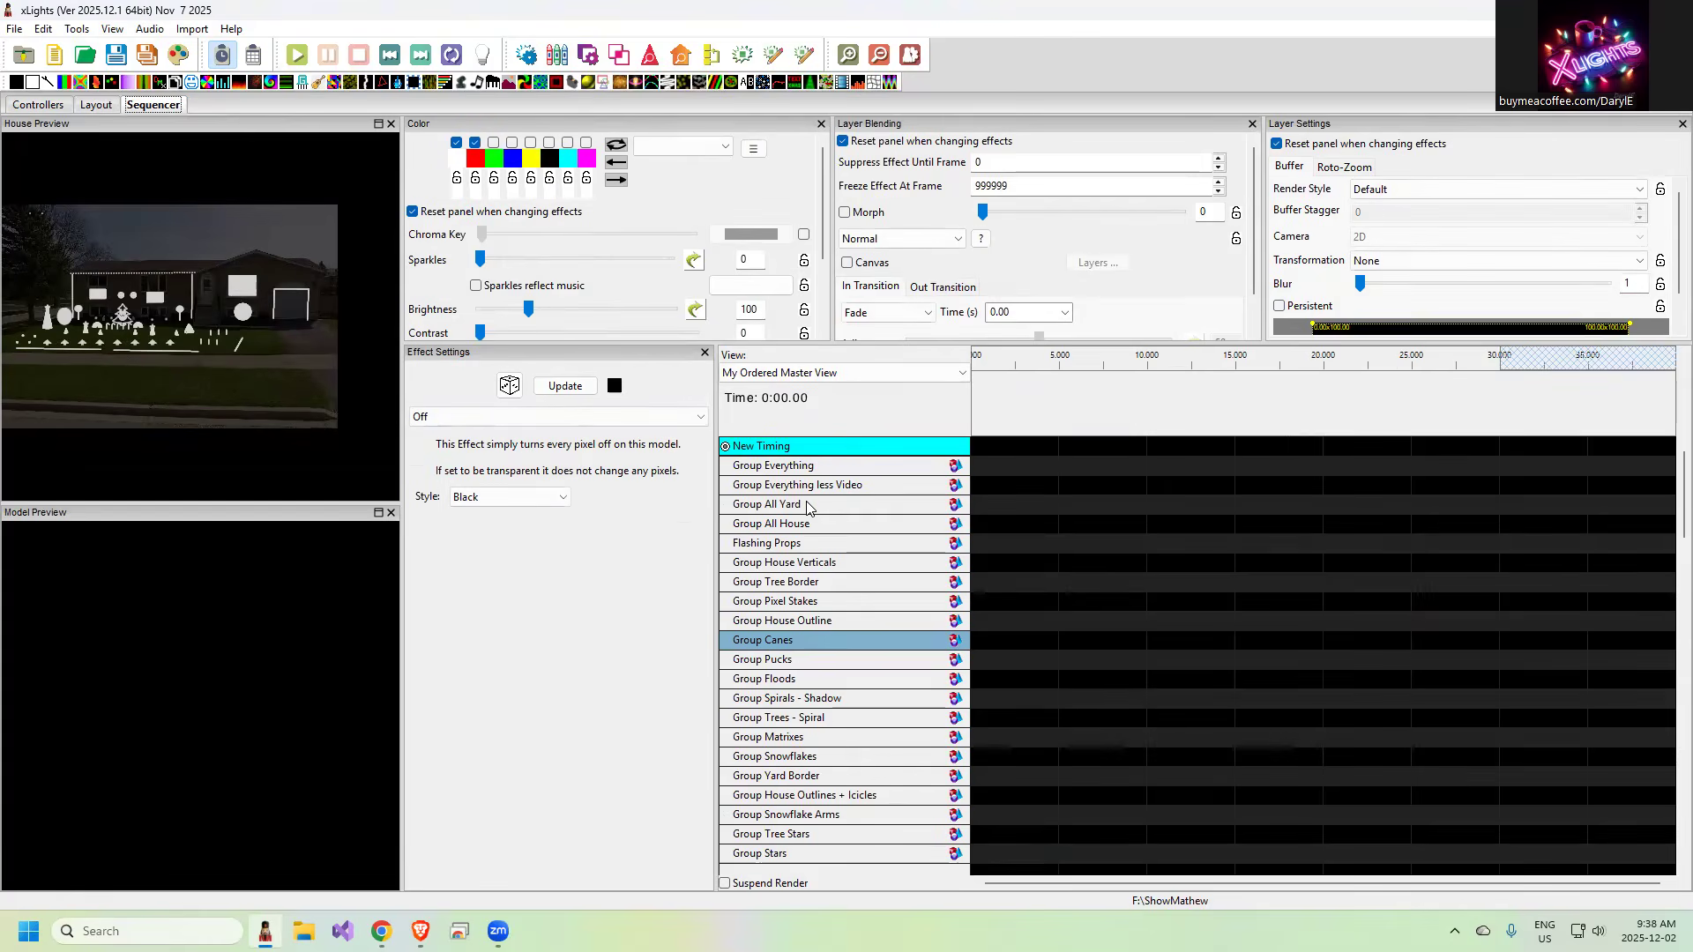
In the display elements editor, move Group Yard Border in My Ordered Master View down to just below Group Tree Stars
right_click(808, 508)
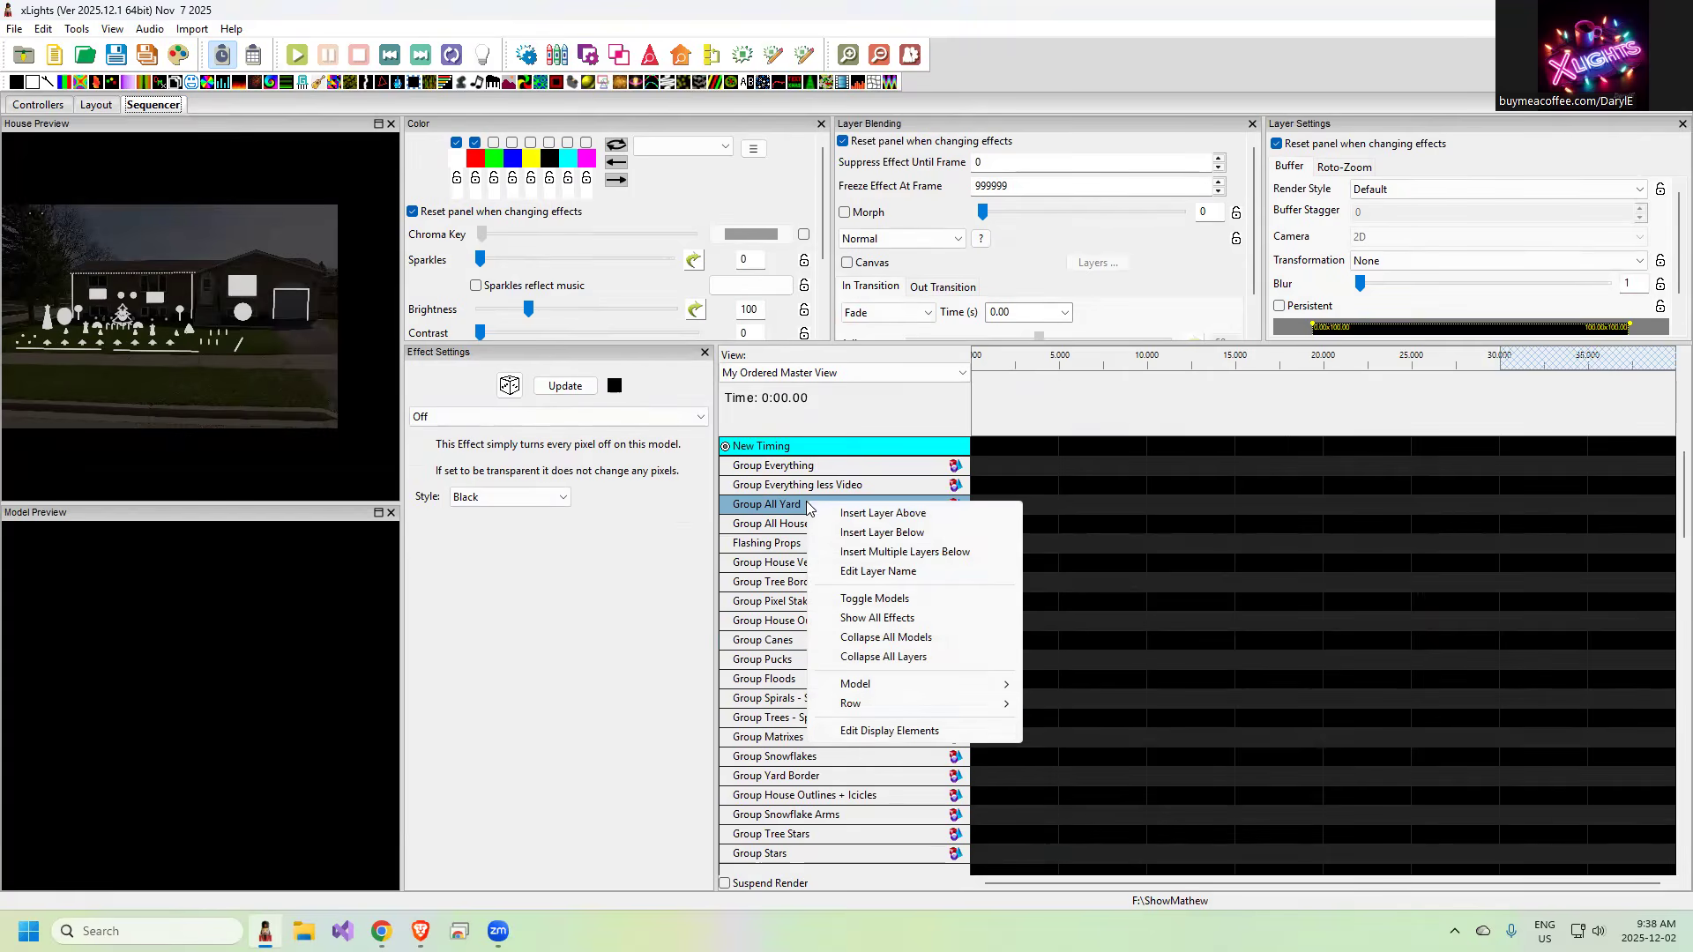
left_click(893, 732)
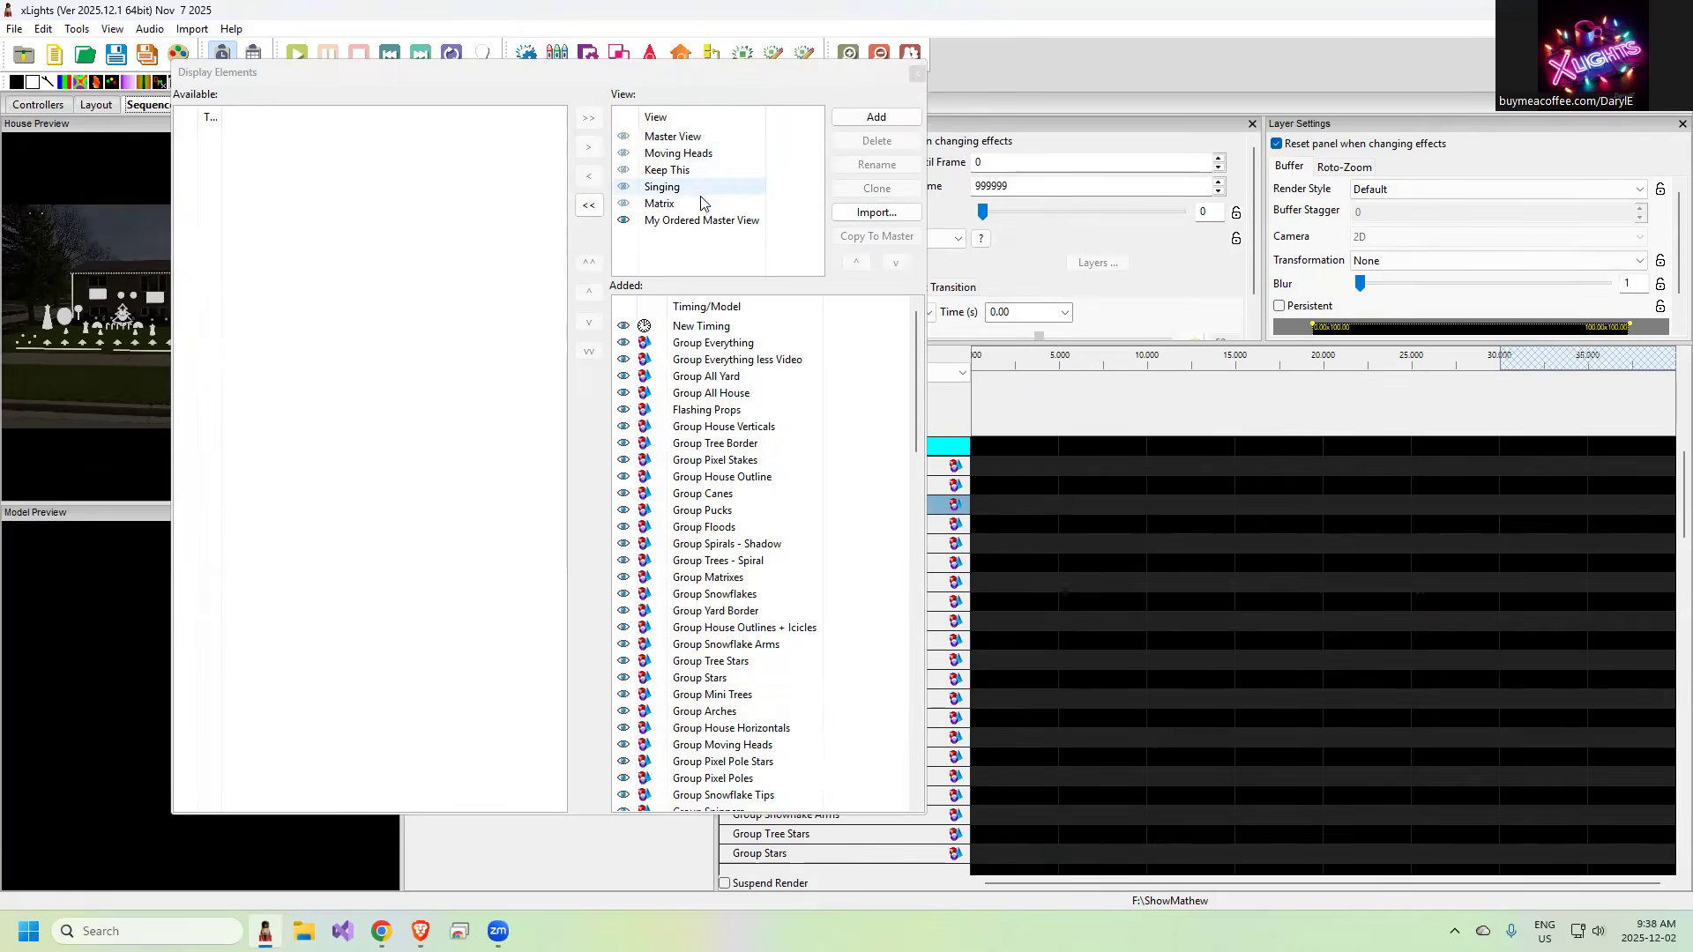
left_click(709, 222)
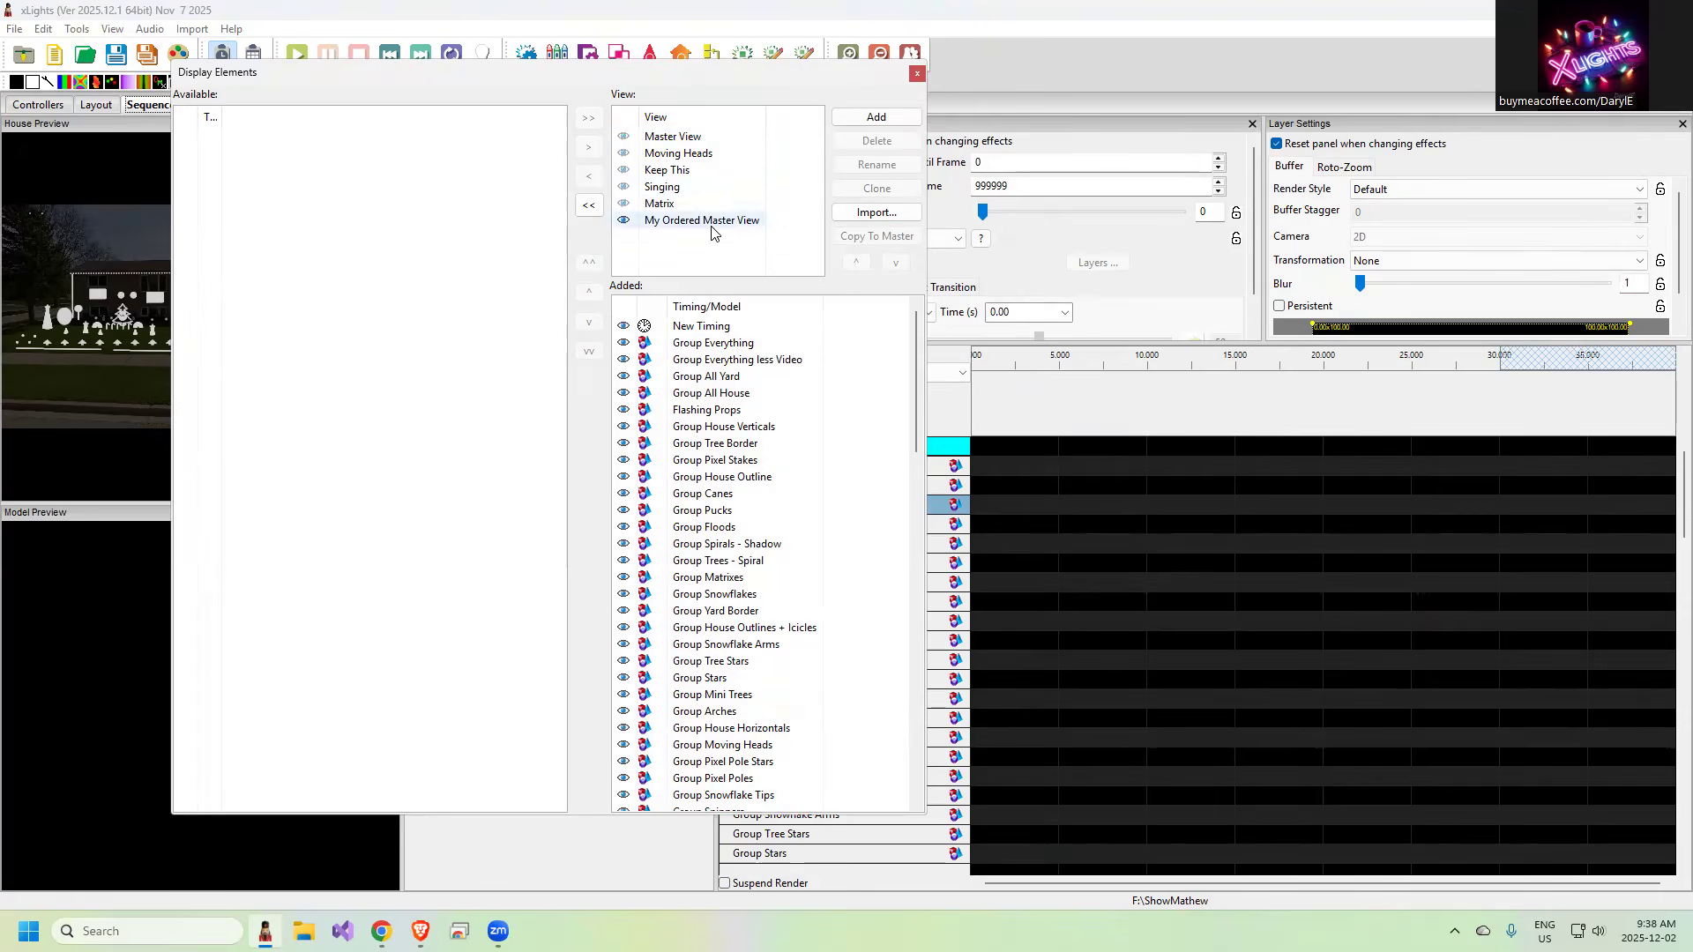
left_click(738, 617)
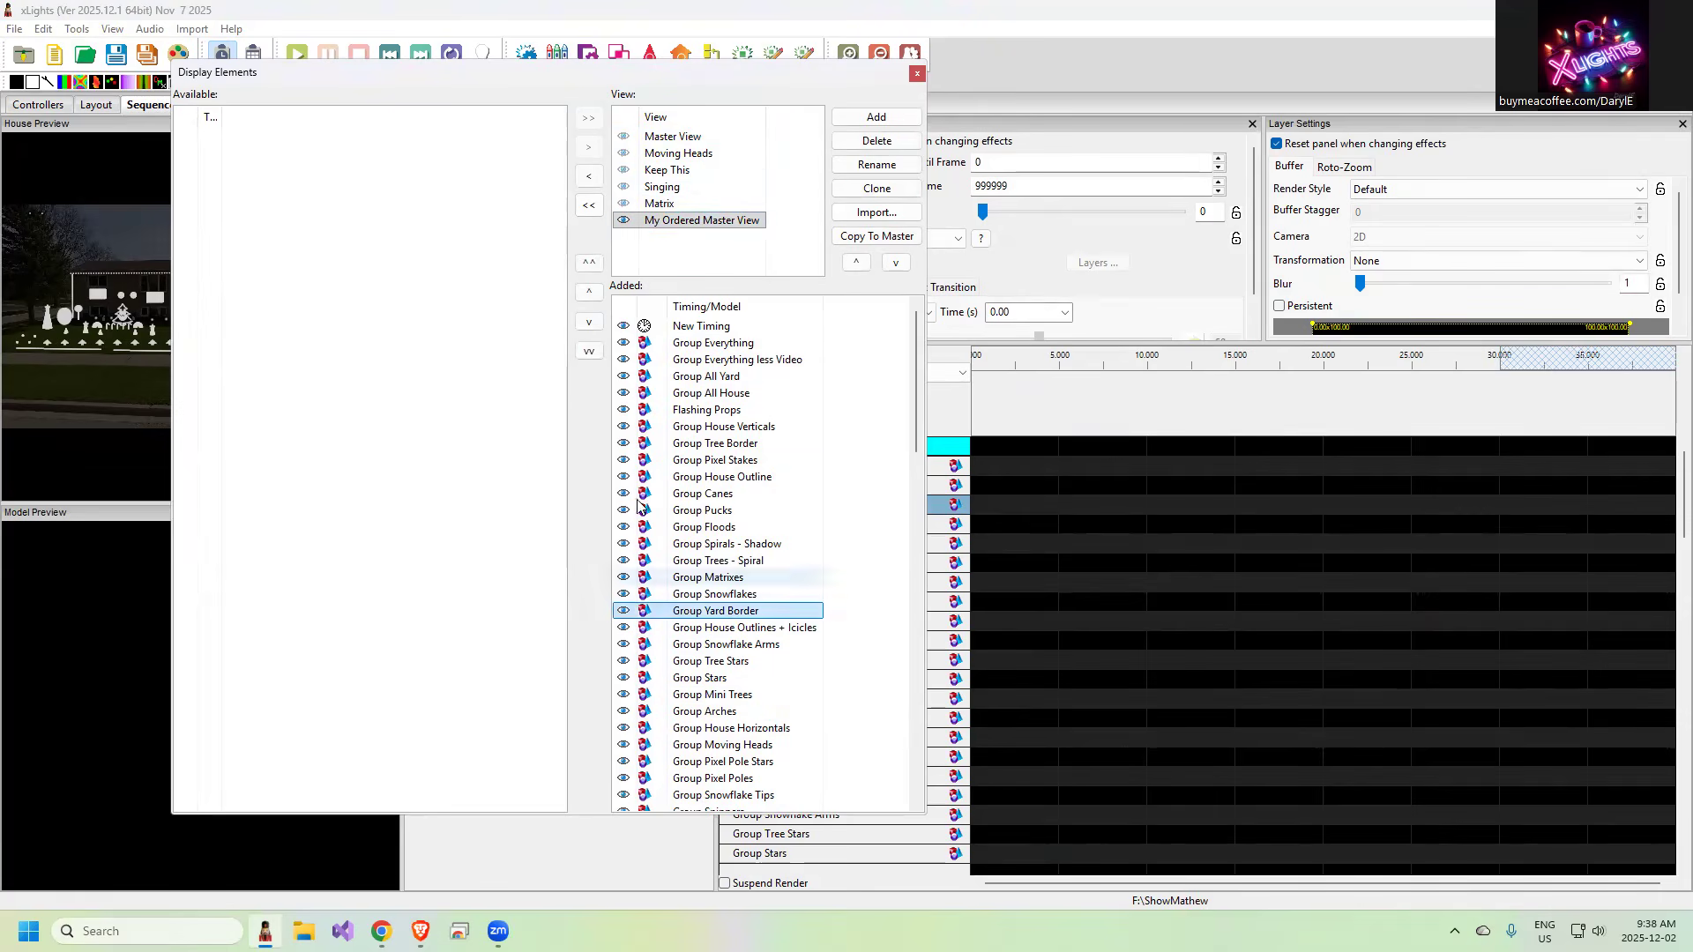
left_click(590, 323)
left_click(590, 323)
left_click(590, 322)
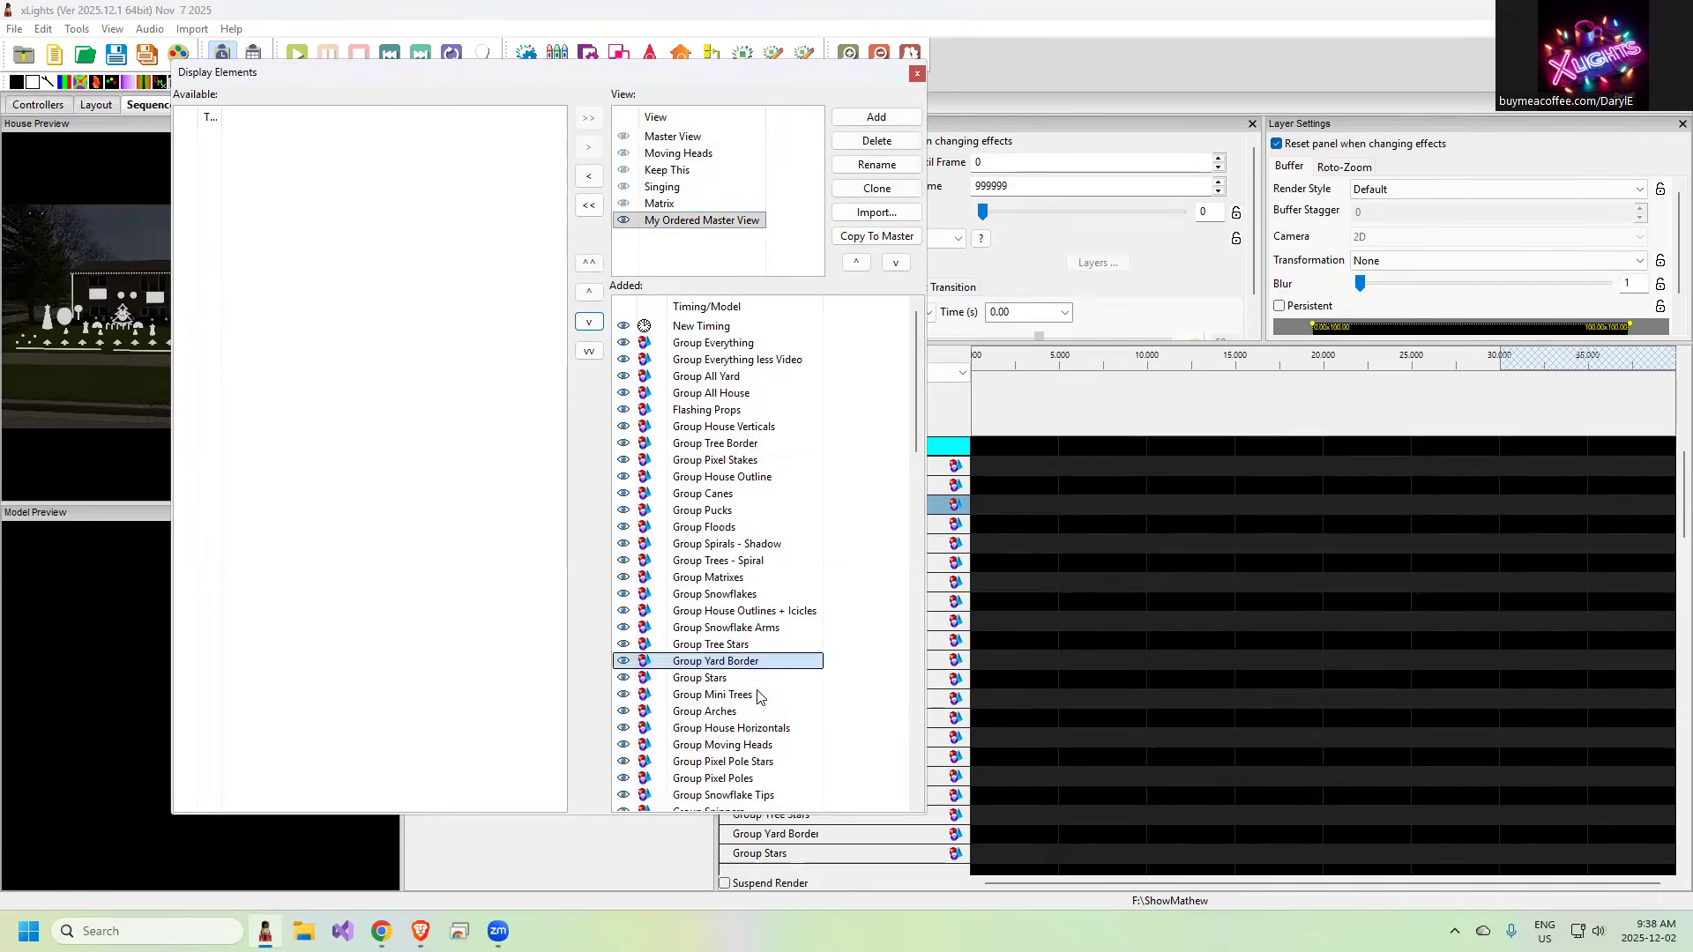
Move Group Stars up to just above Group Snowflake Arms in My Ordered Master View and close the display elements editor
left_click(716, 678)
left_click(586, 293)
left_click(586, 292)
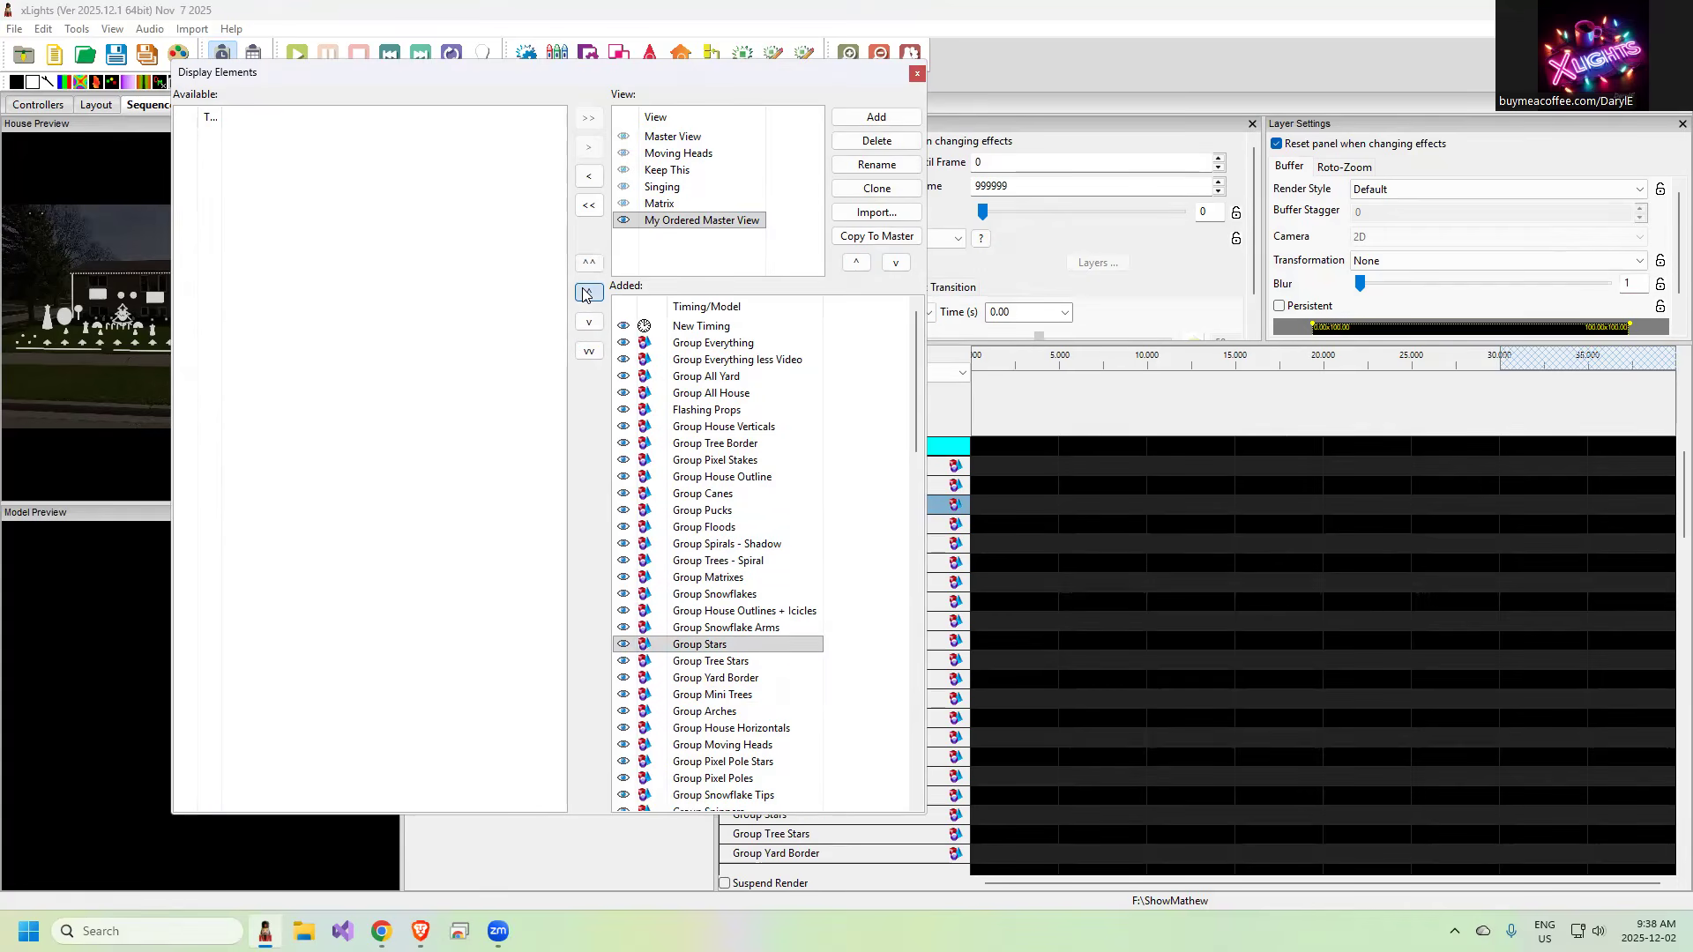
left_click(586, 292)
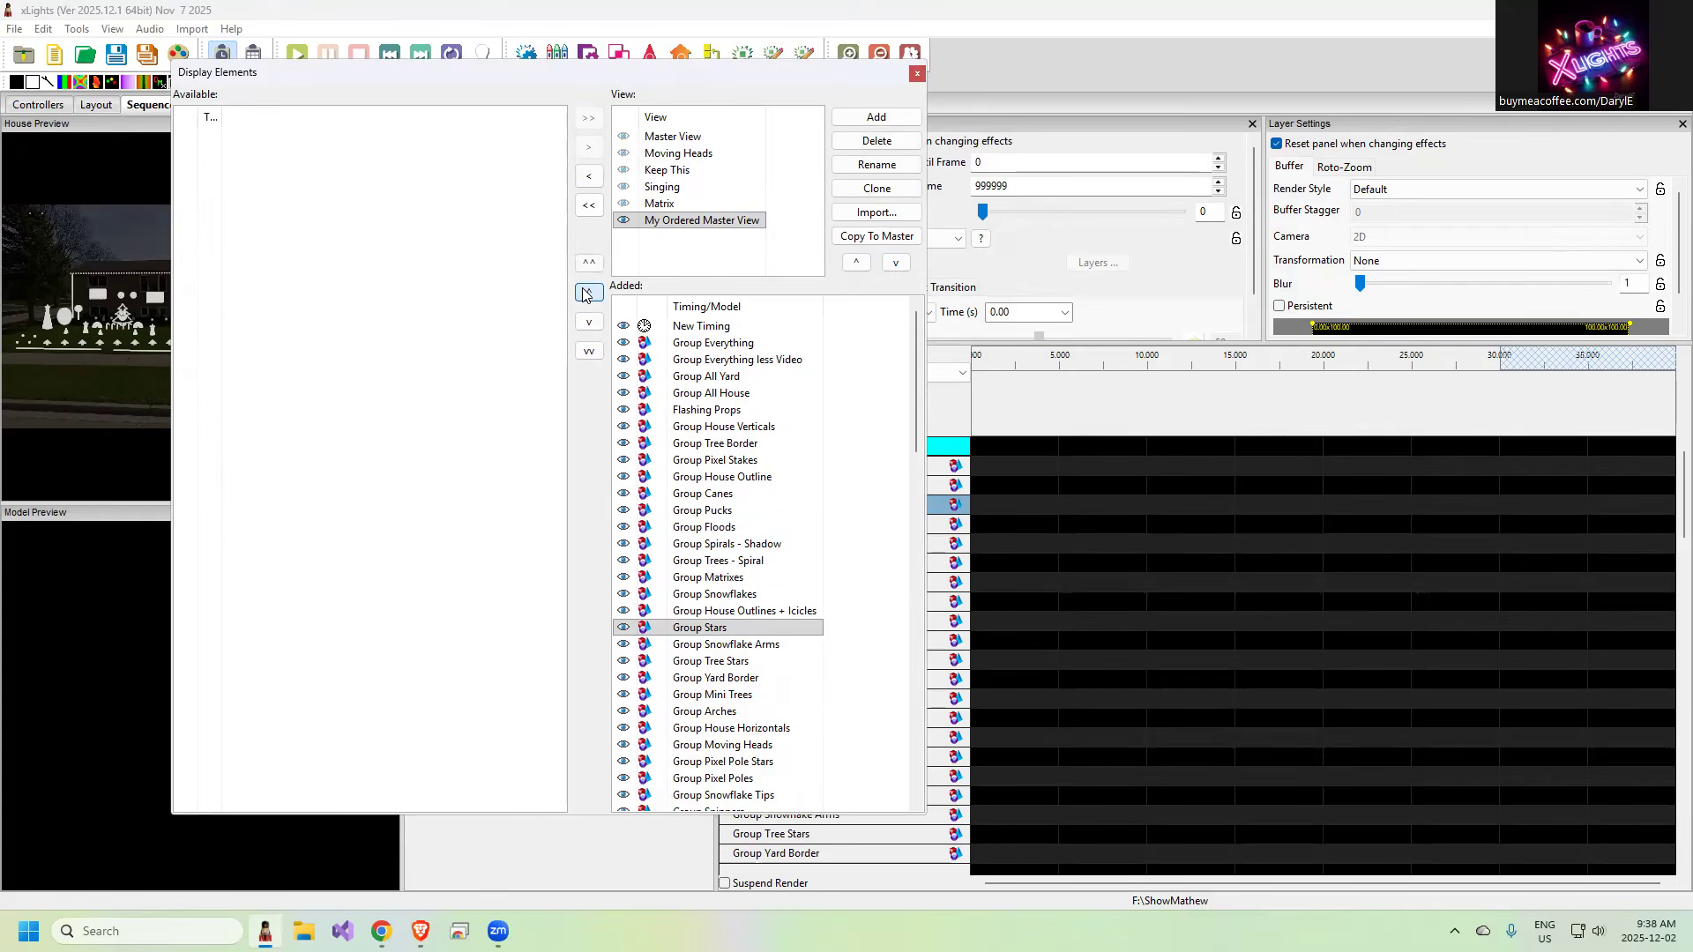
left_click(918, 77)
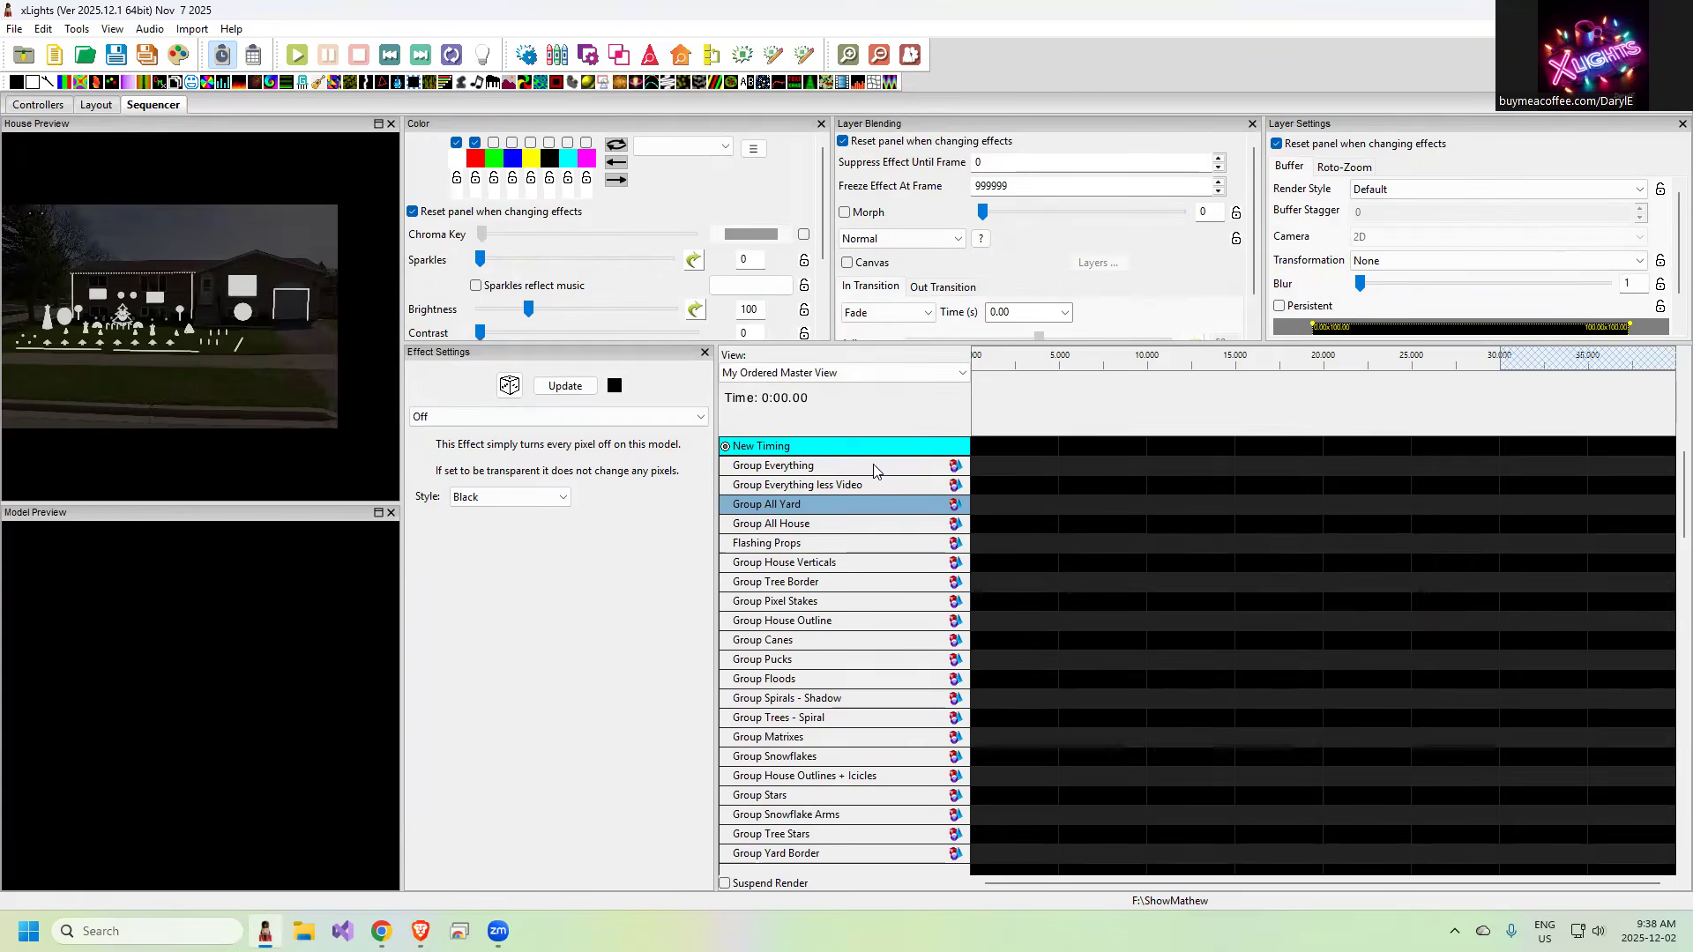
Switch the sequencer to Master View and check where Group Yard Border sits in its element order
left_click(839, 373)
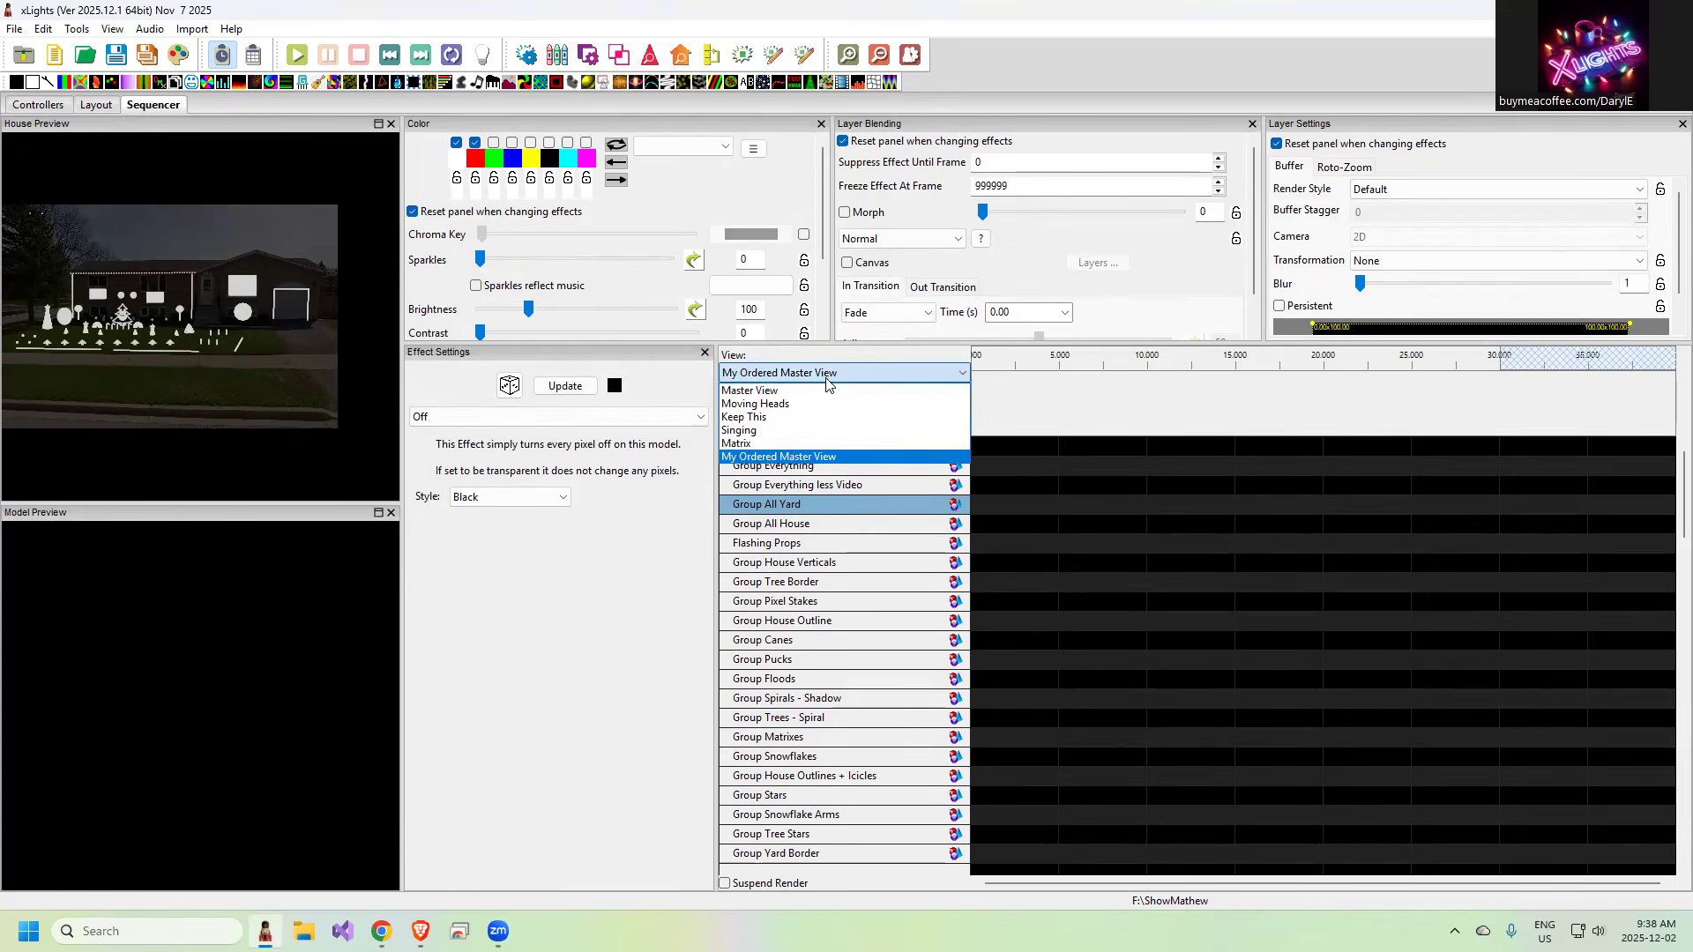
left_click(781, 392)
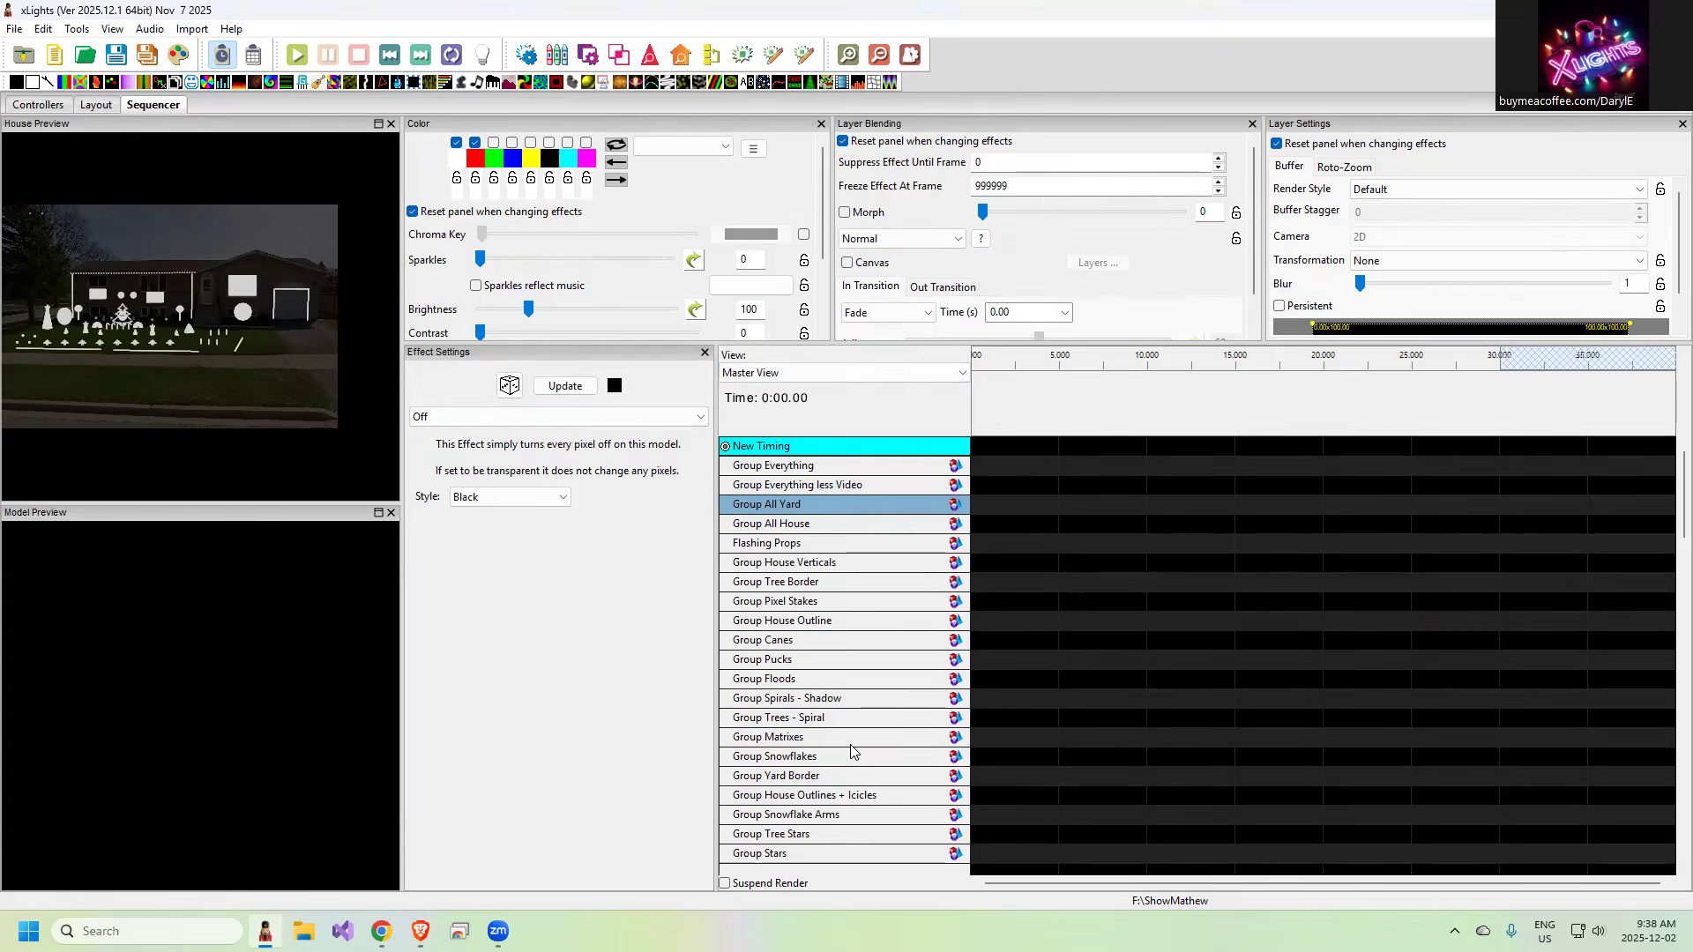
left_click(837, 776)
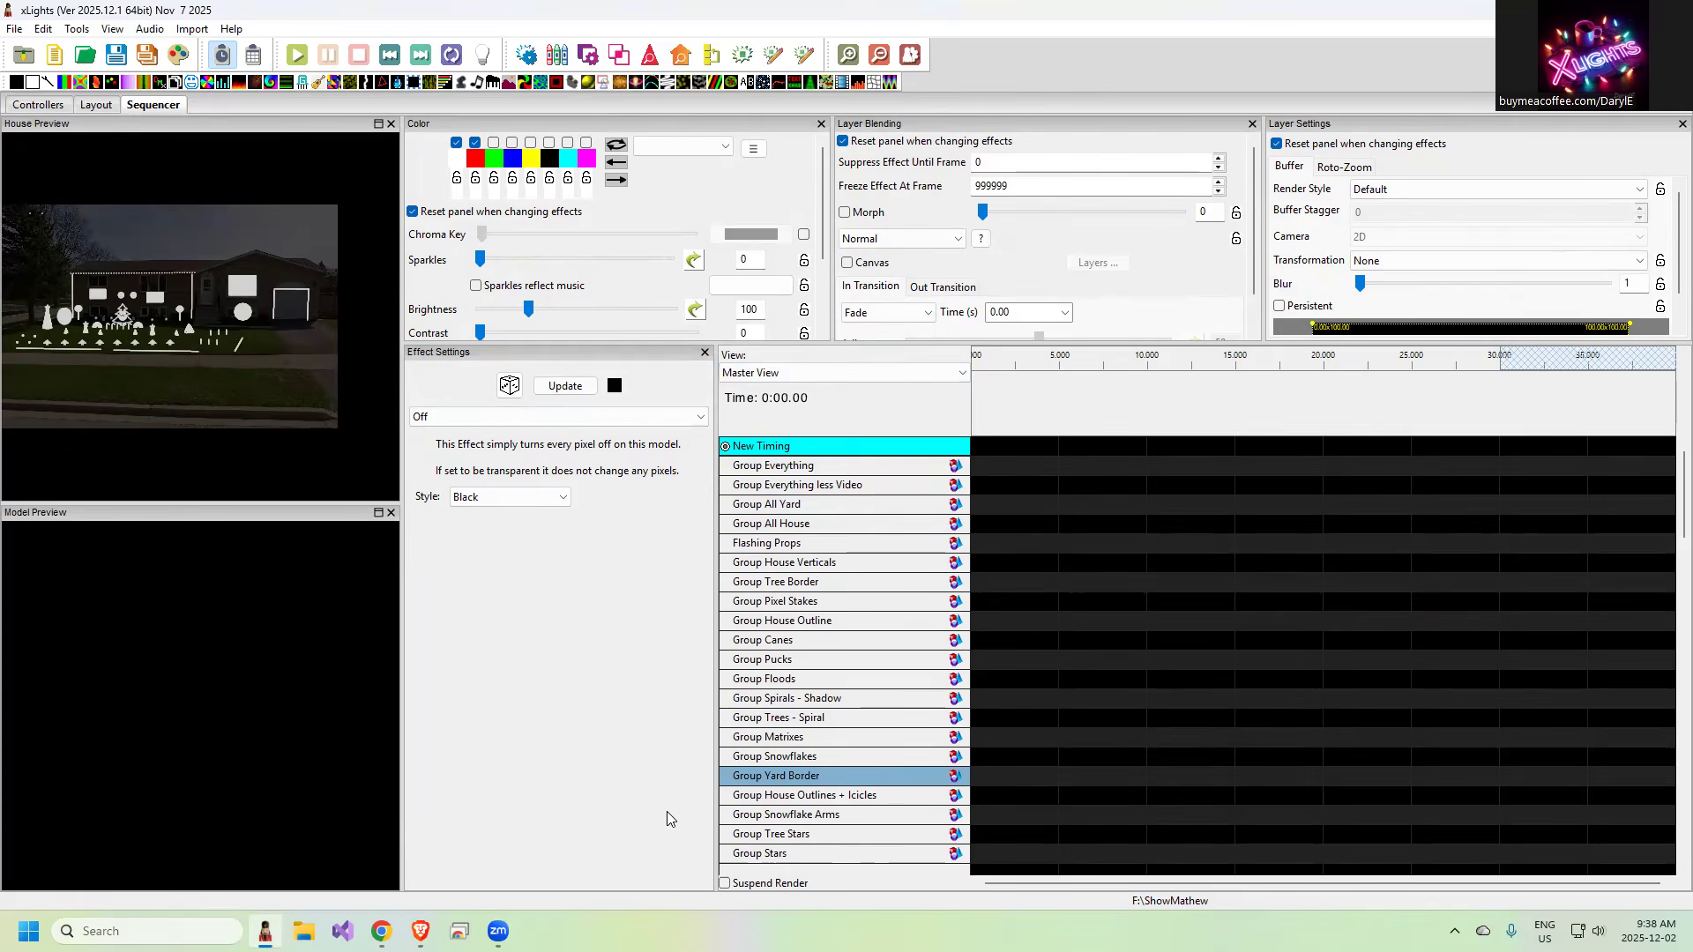
Examine the element lists of My Ordered Master View, Singing and Moving Heads in the sequencer, and return to Master View
left_click(841, 375)
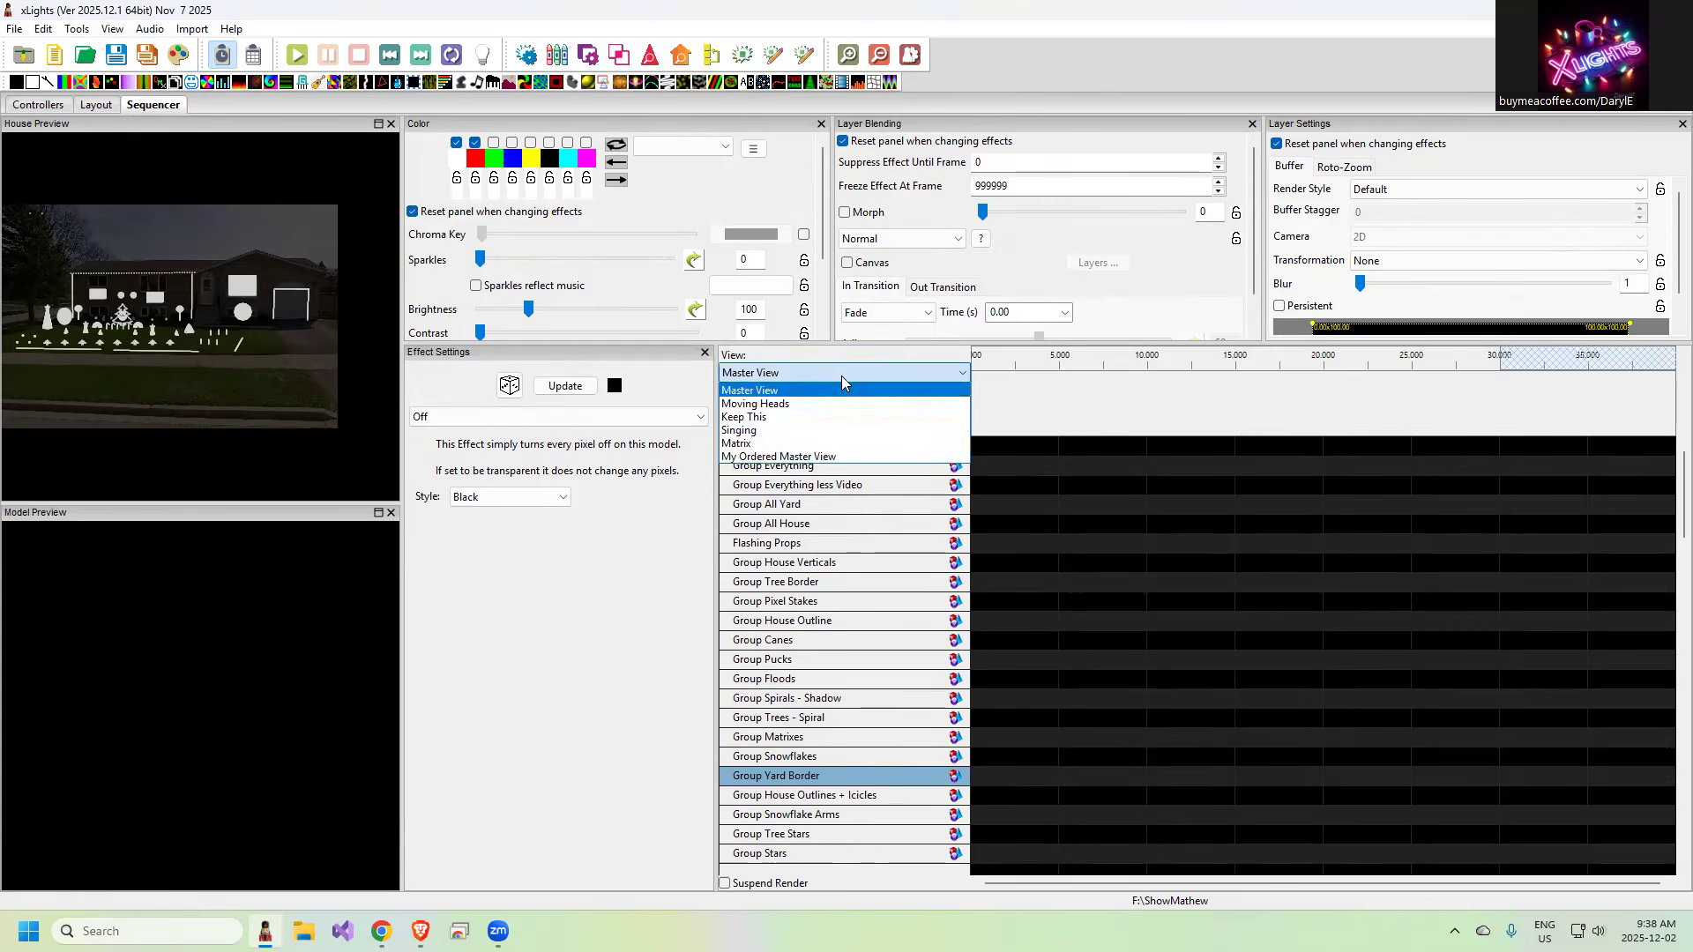
left_click(826, 457)
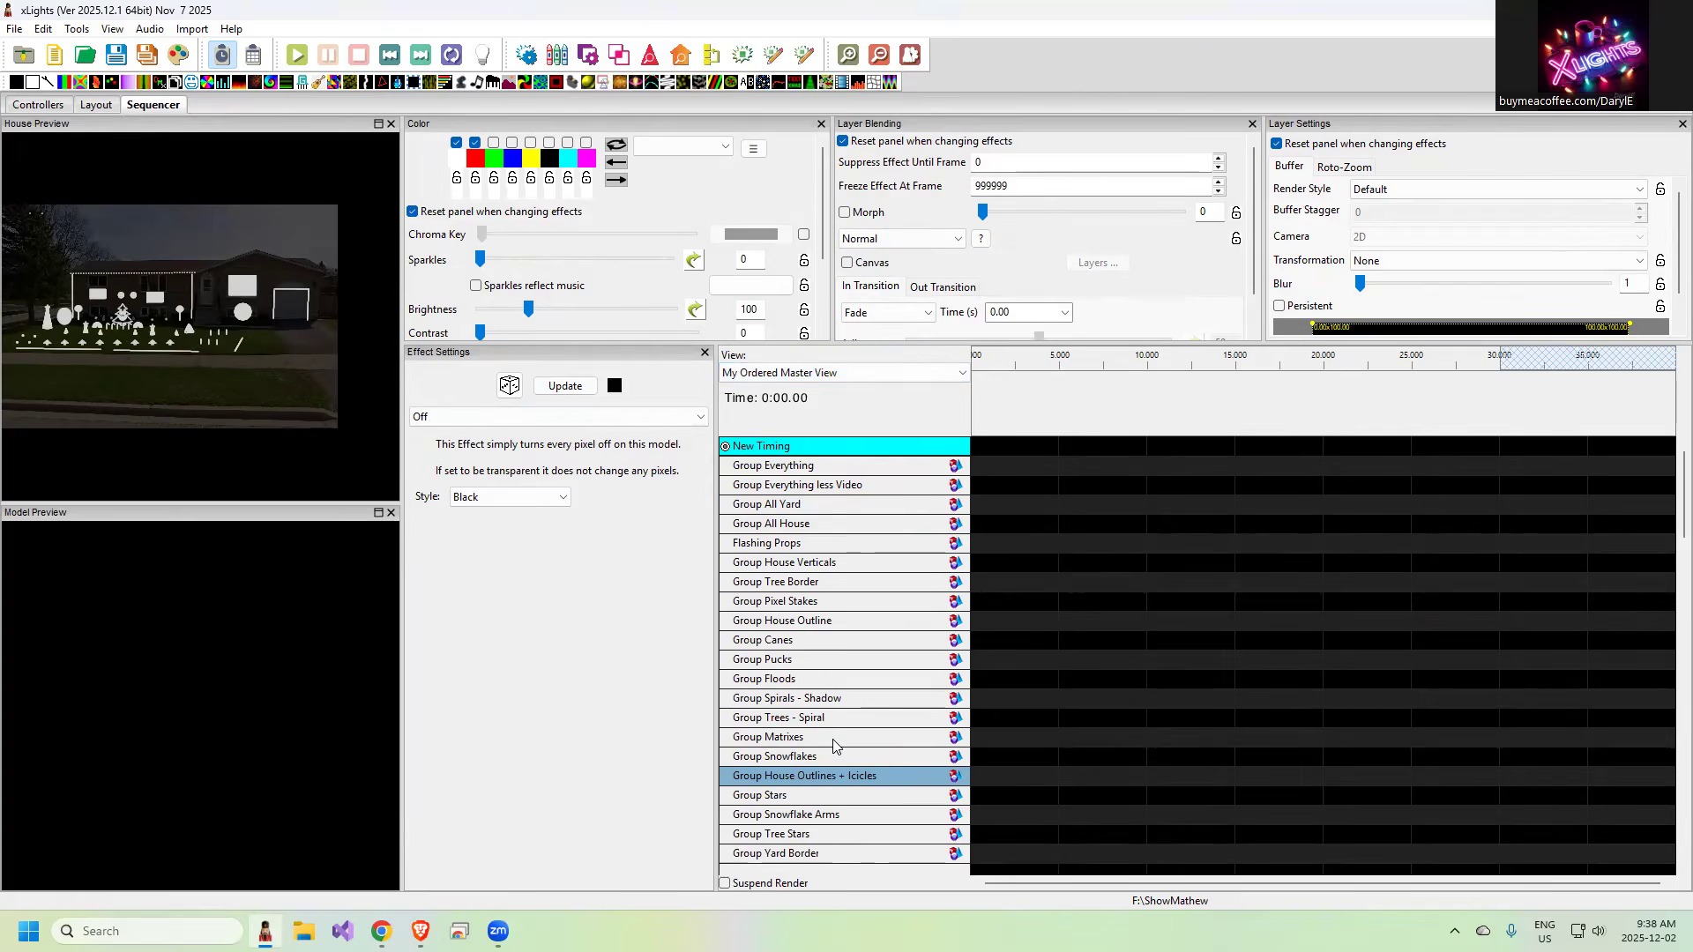
left_click(826, 380)
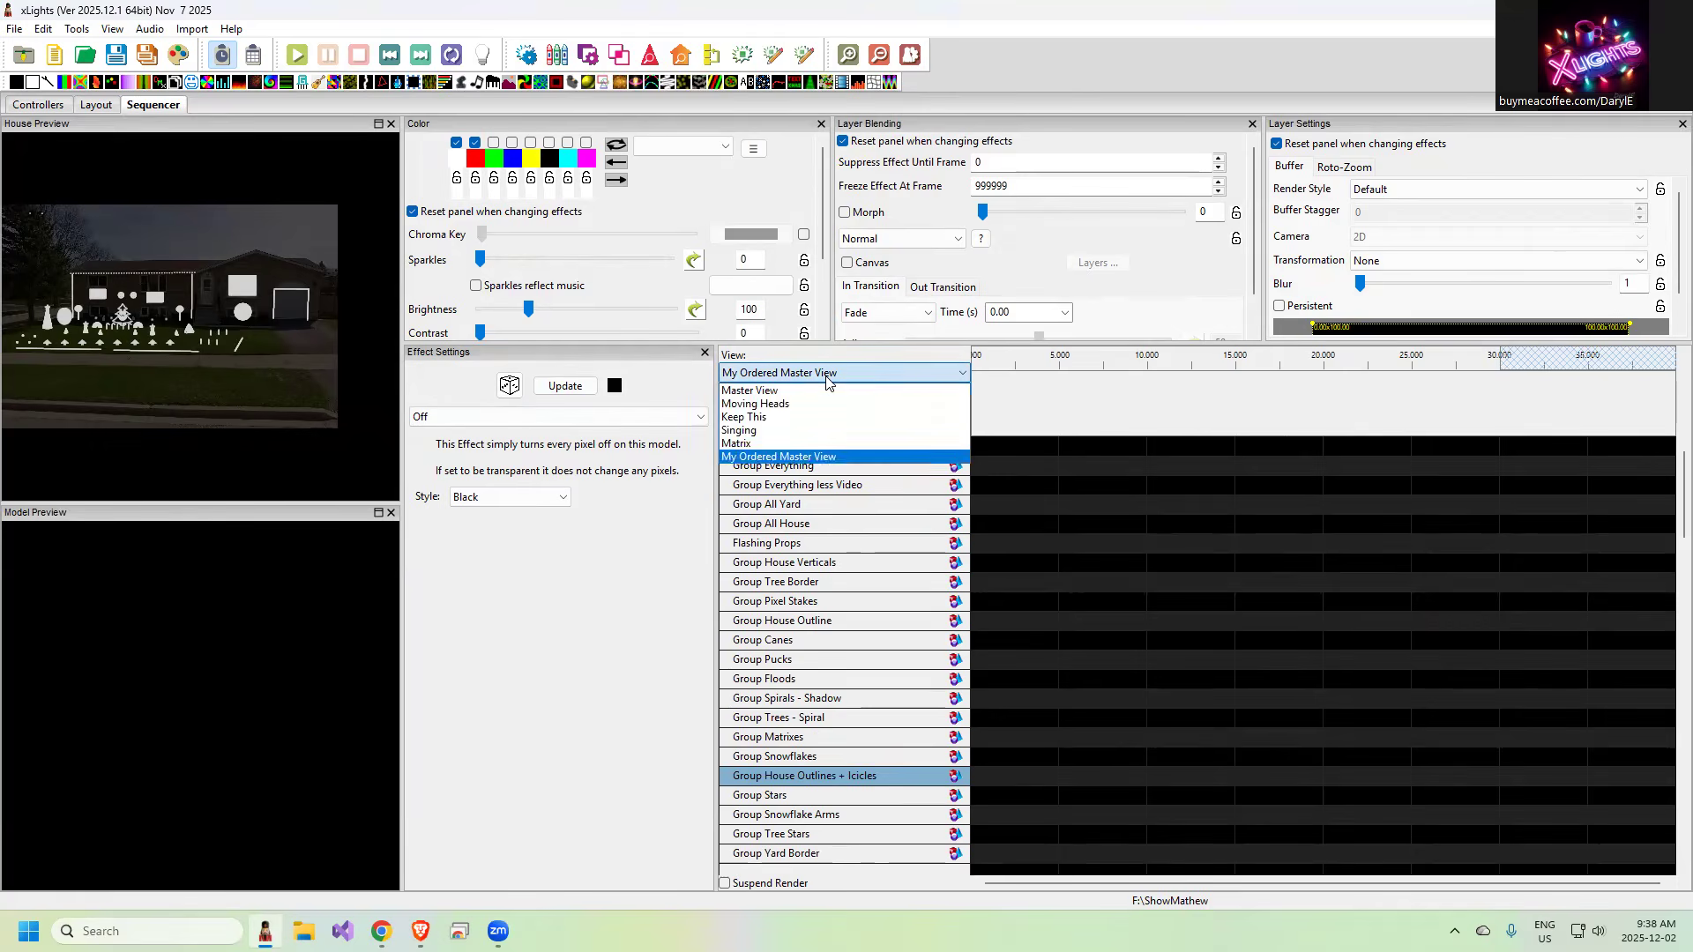
left_click(754, 432)
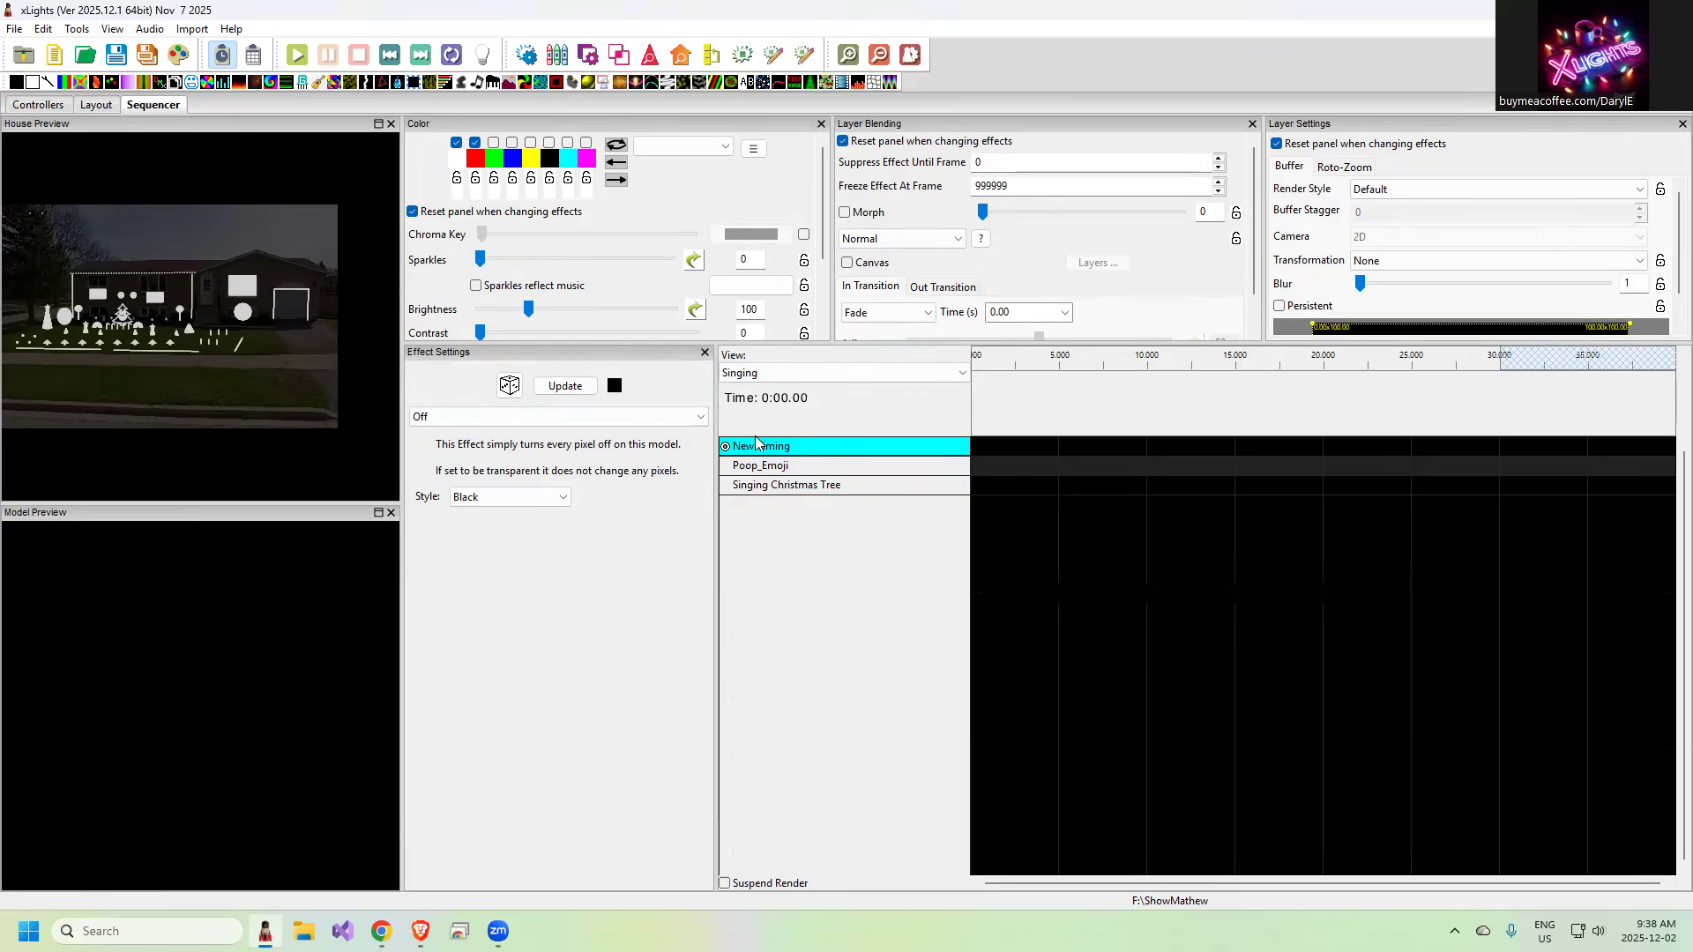
left_click(783, 377)
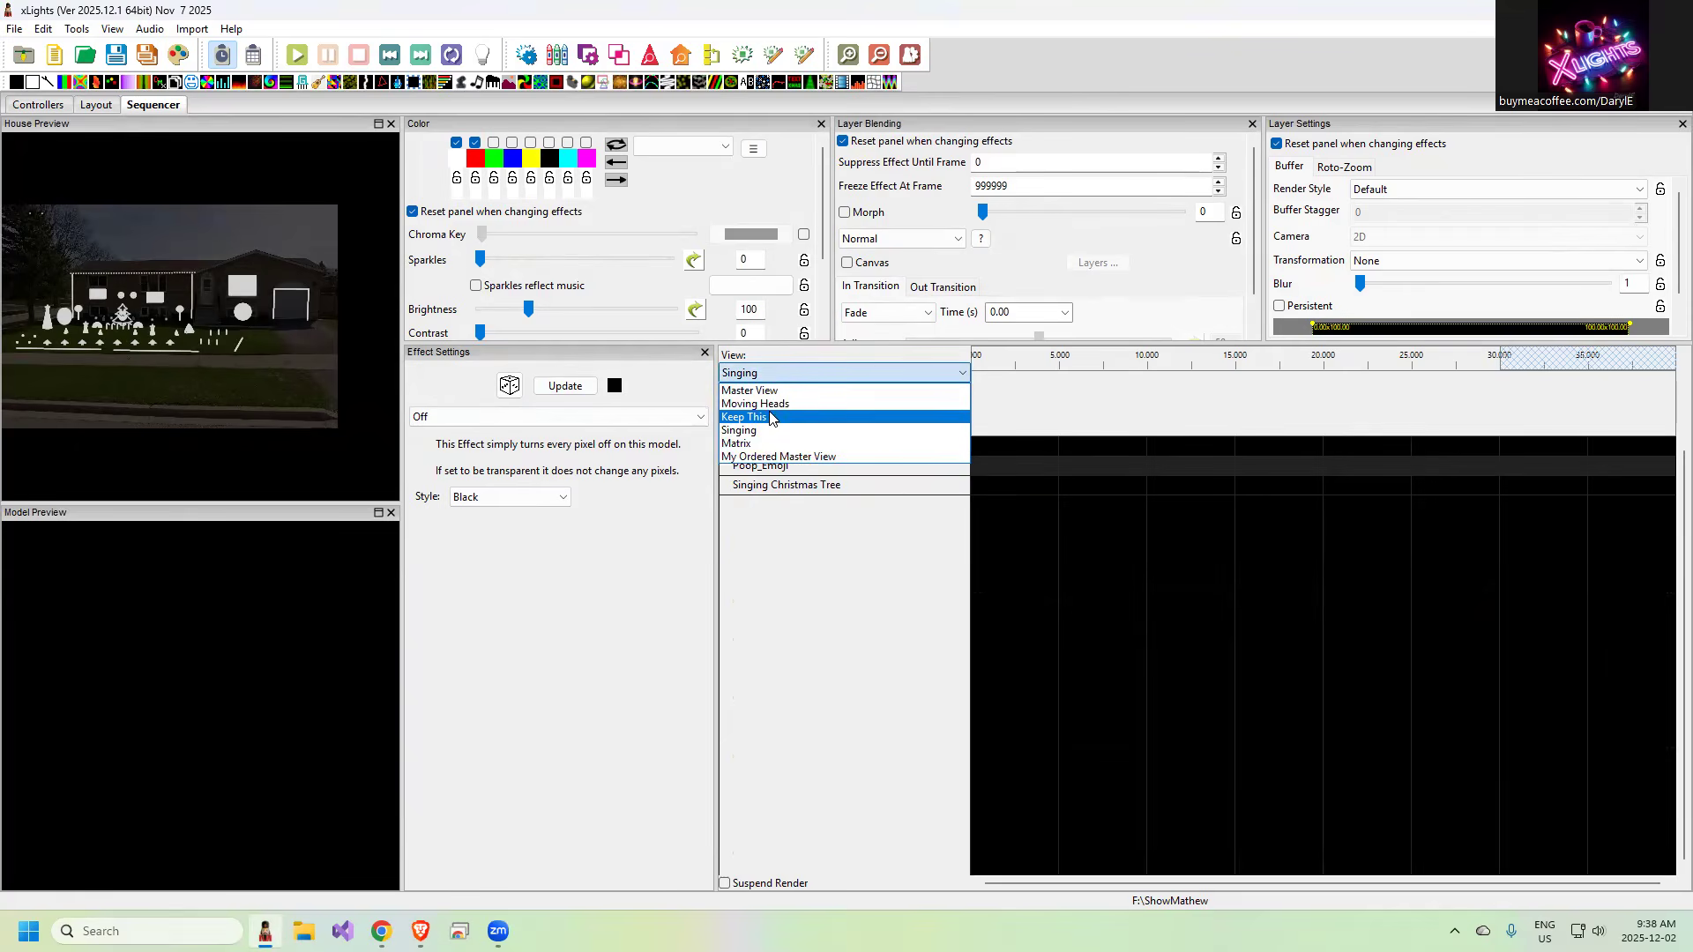
left_click(767, 404)
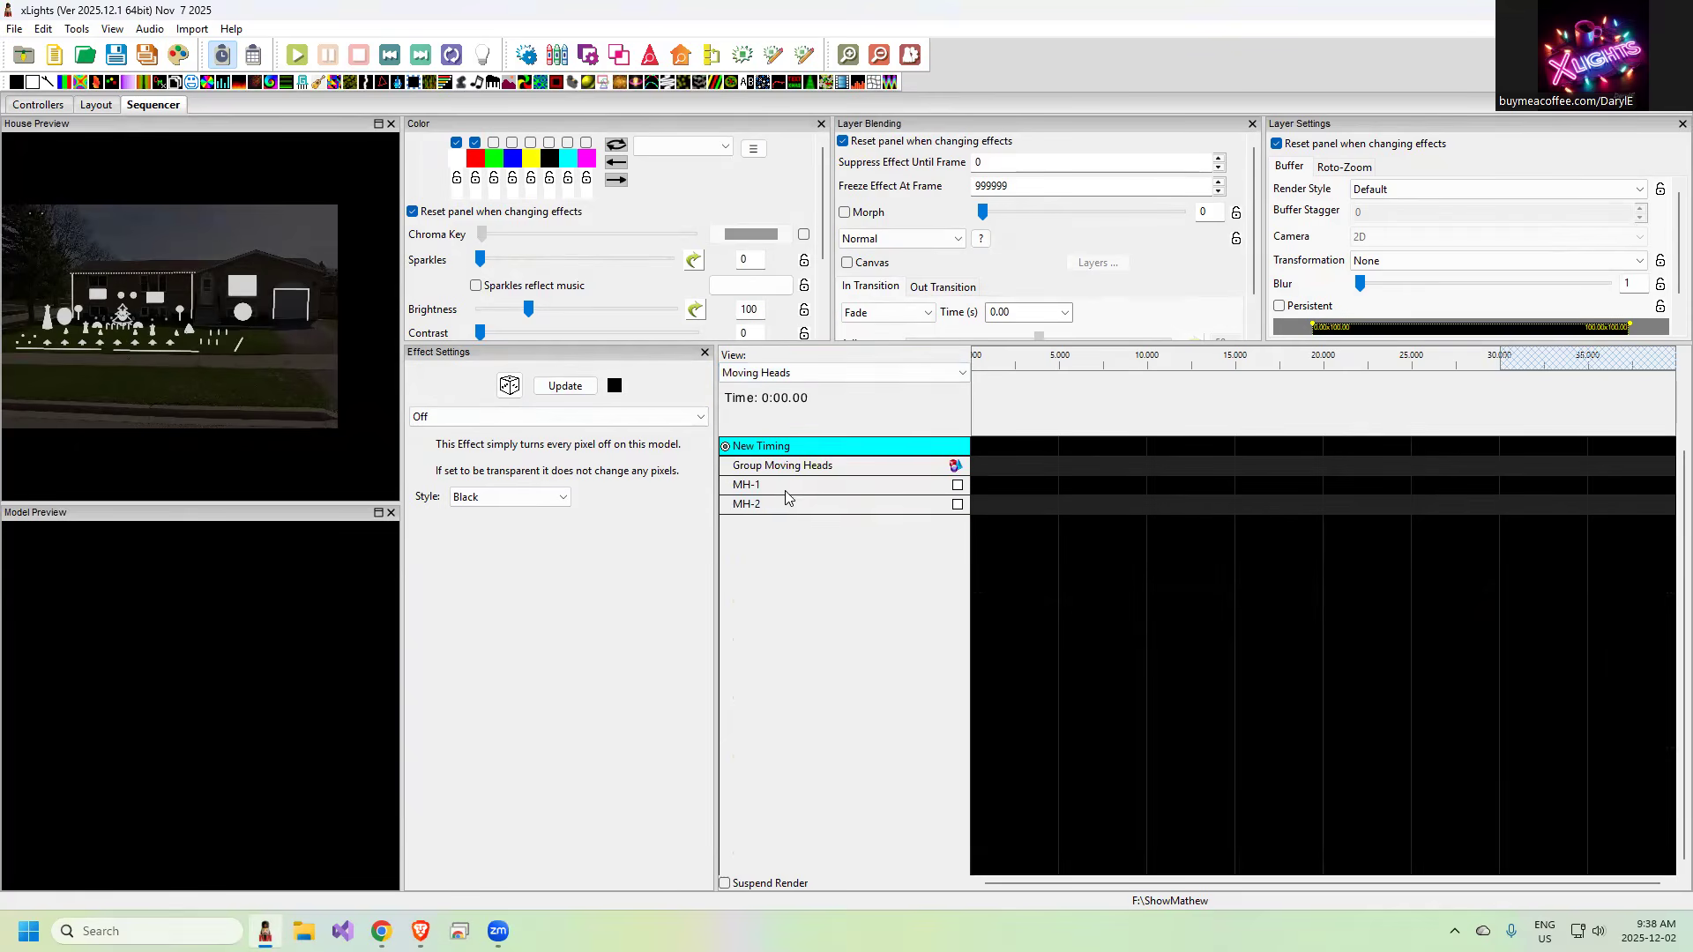
left_click(794, 372)
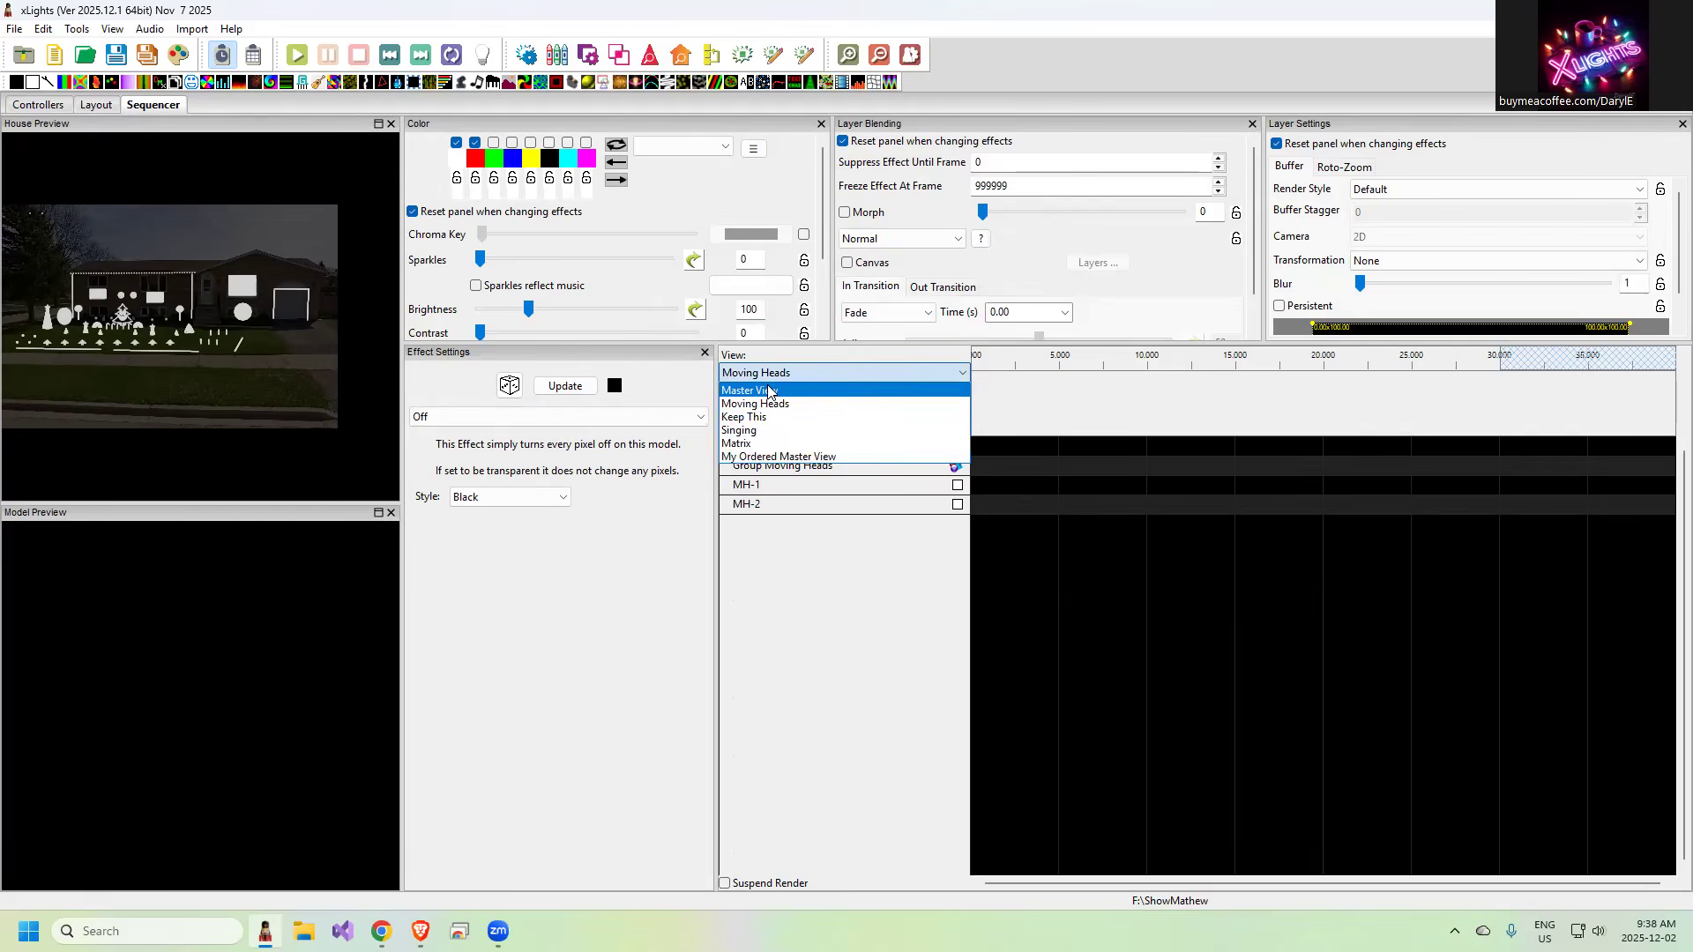
left_click(769, 390)
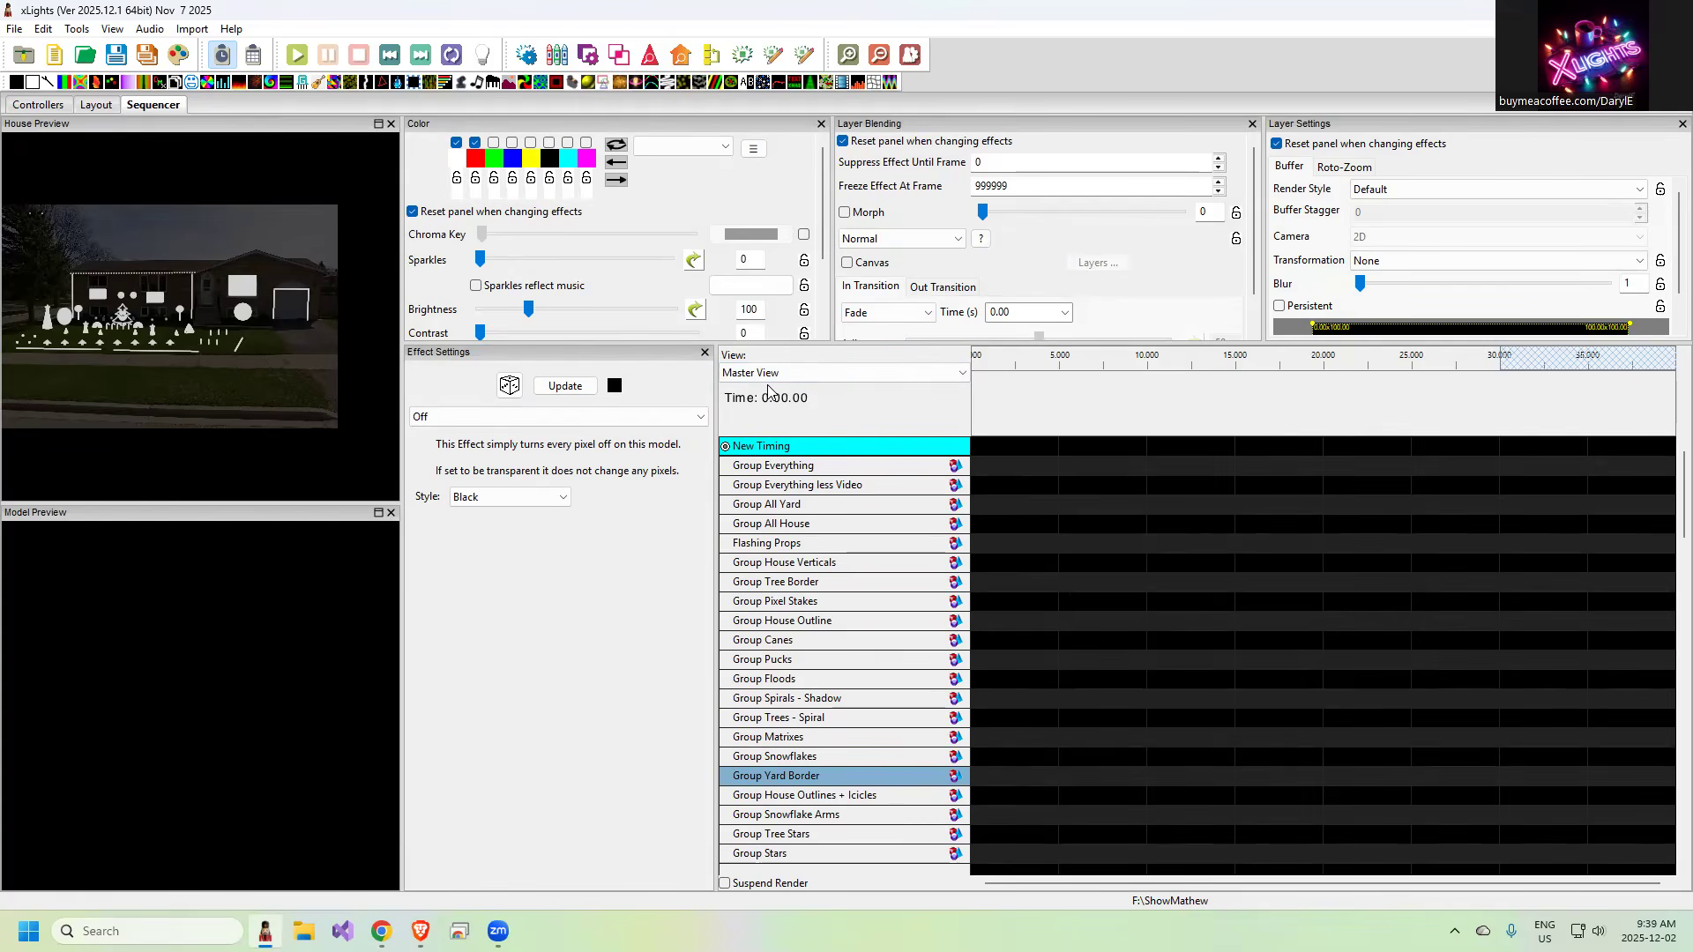